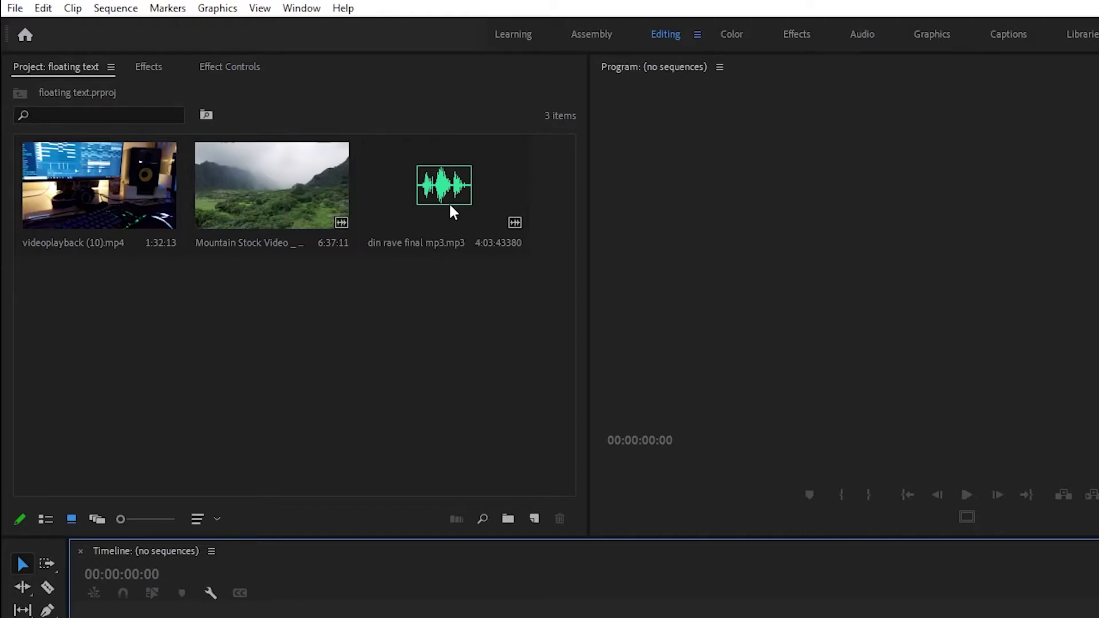
# - Focus the Project panel list holding the studio clip, mountain video and din rave MP3
pyautogui.click(413, 328)
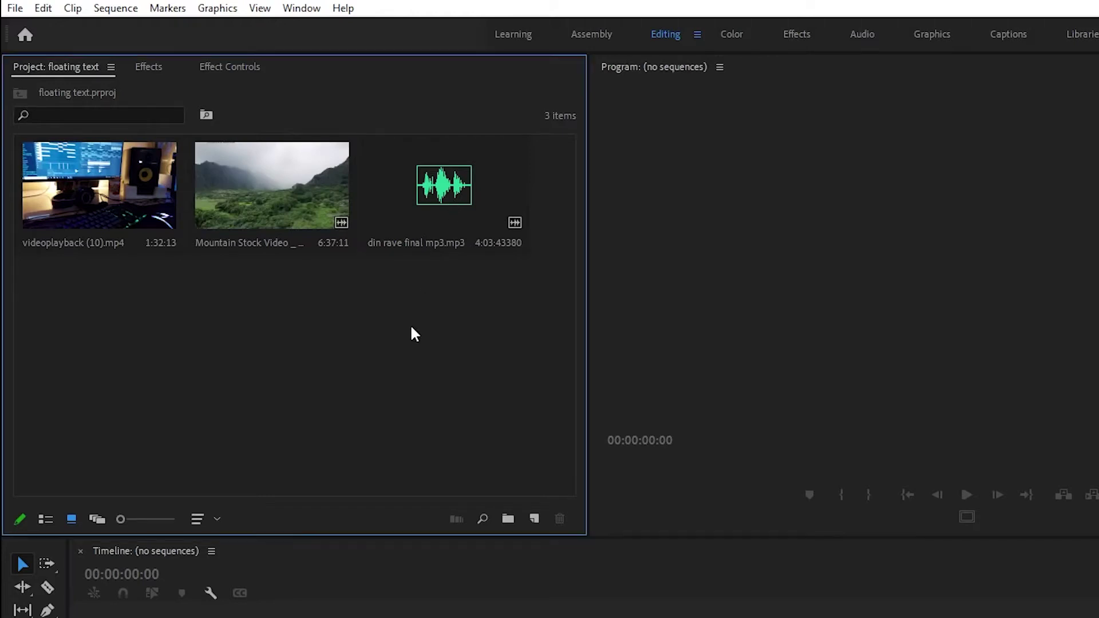
# - Start a new ARRI 1080p 23.976 sequence and name it 'floating text'
pyautogui.click(534, 518)
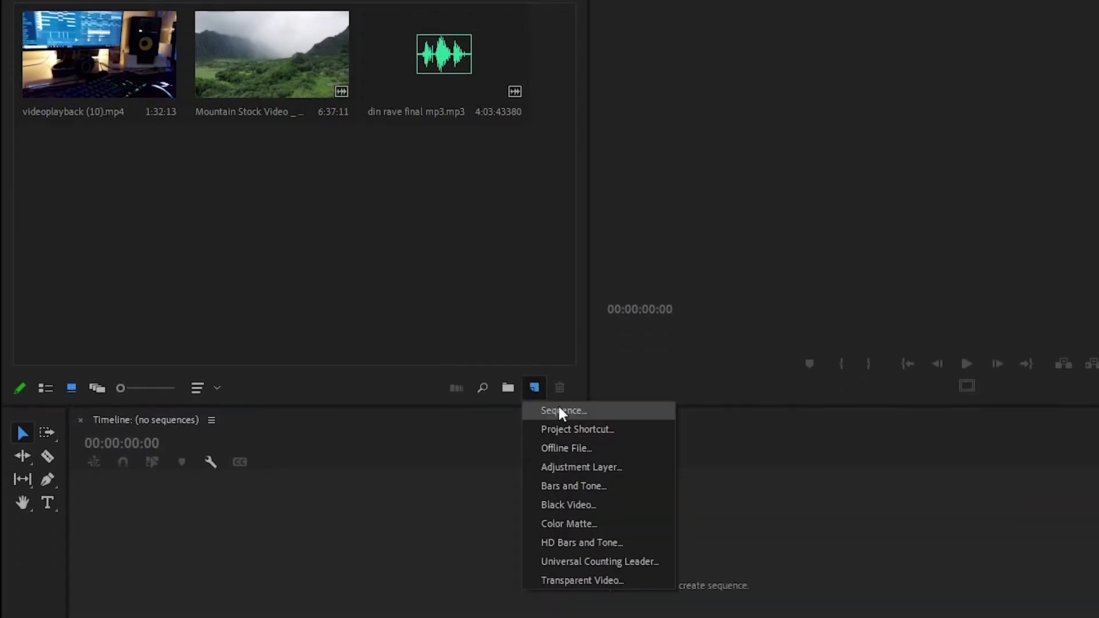
pyautogui.click(560, 411)
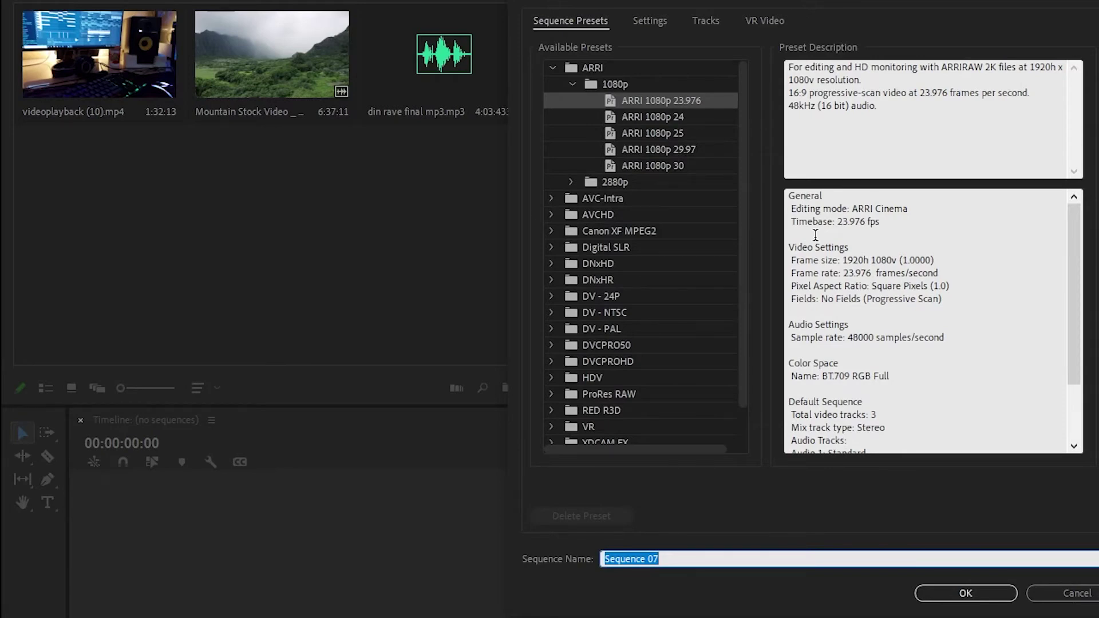
pyautogui.write('floating')
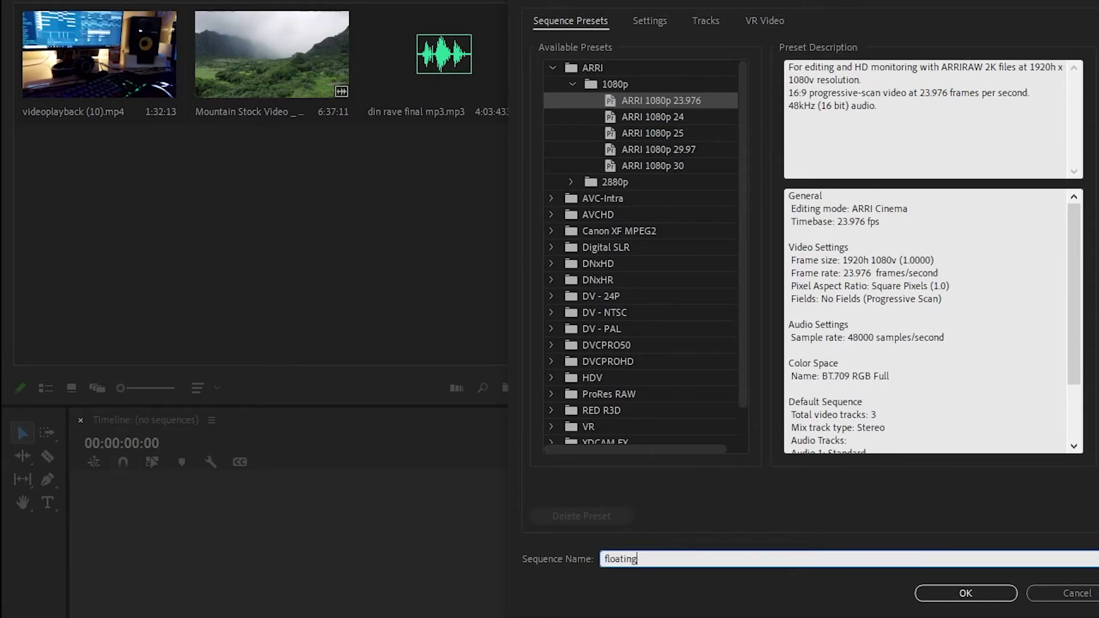
pyautogui.write(' text')
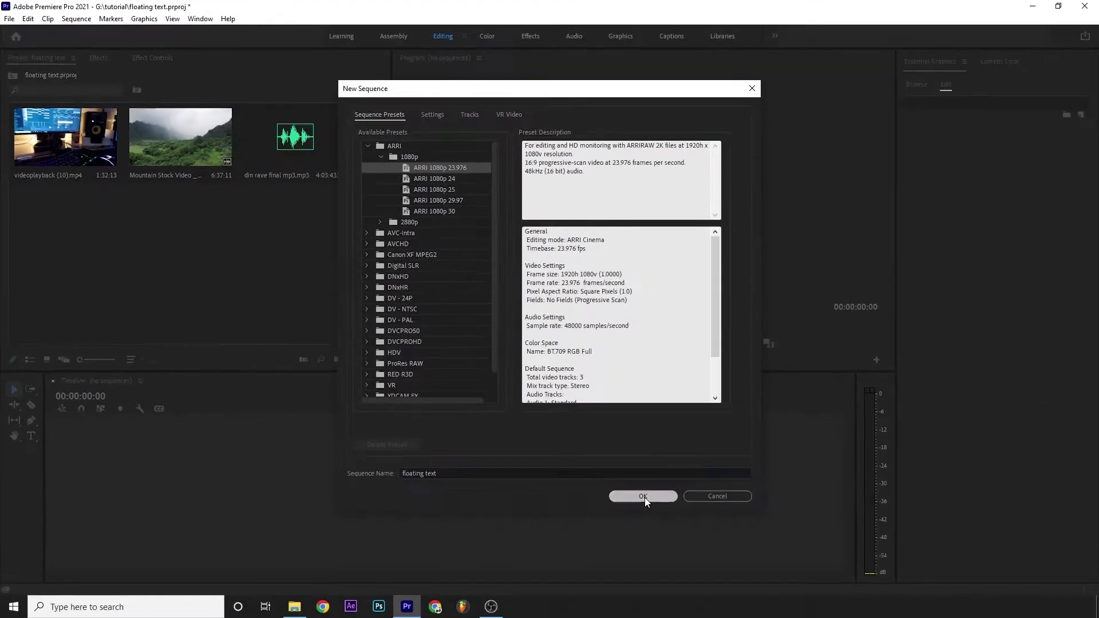
# - Create the sequence and place videoplayback (10).mp4 on V1, keeping the existing sequence settings
pyautogui.click(966, 593)
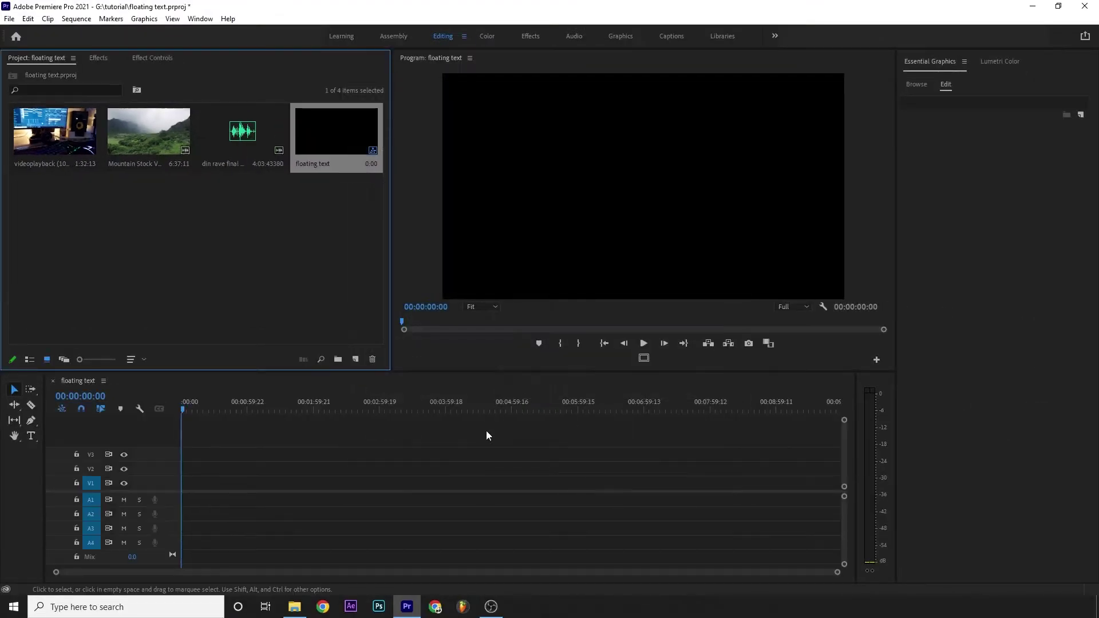
pyautogui.click(314, 287)
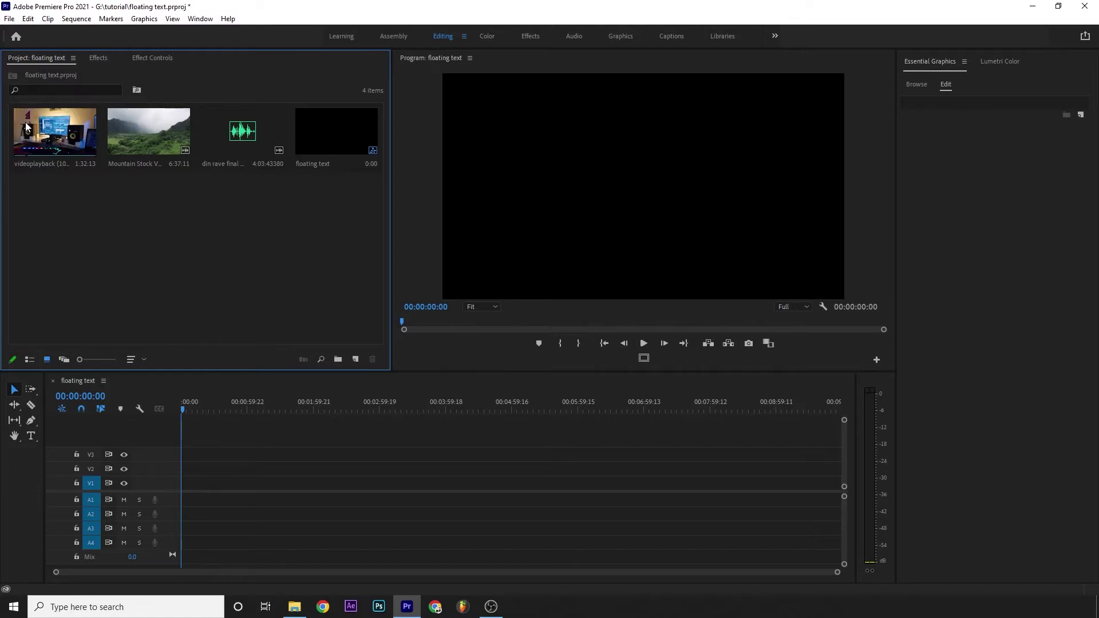
pyautogui.click(54, 134)
pyautogui.moveTo(74, 192); pyautogui.dragTo(179, 494)
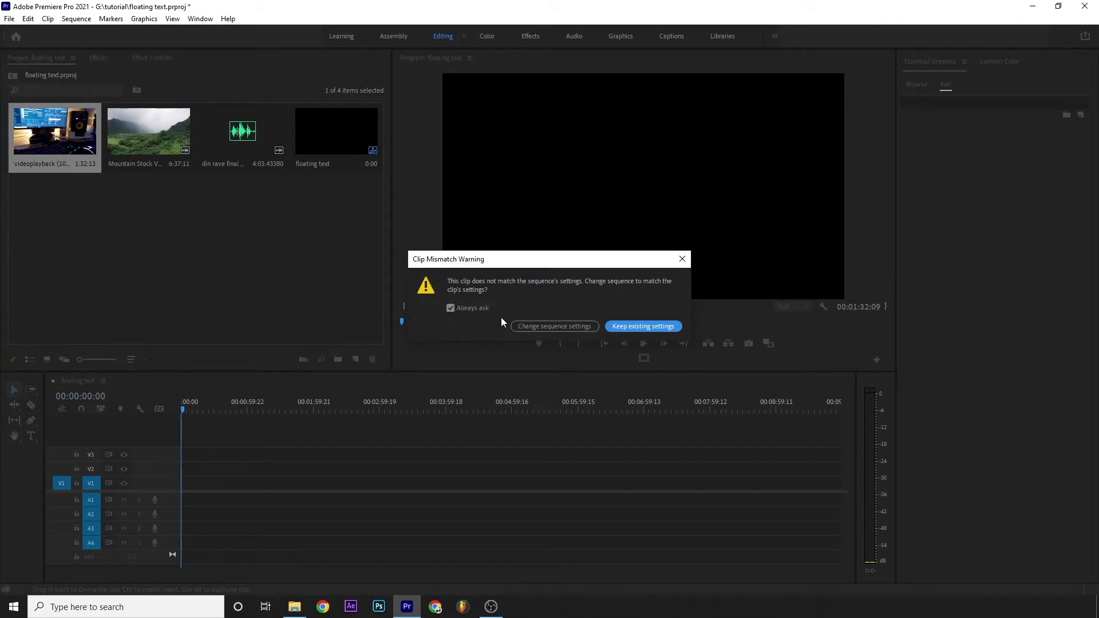
pyautogui.click(636, 325)
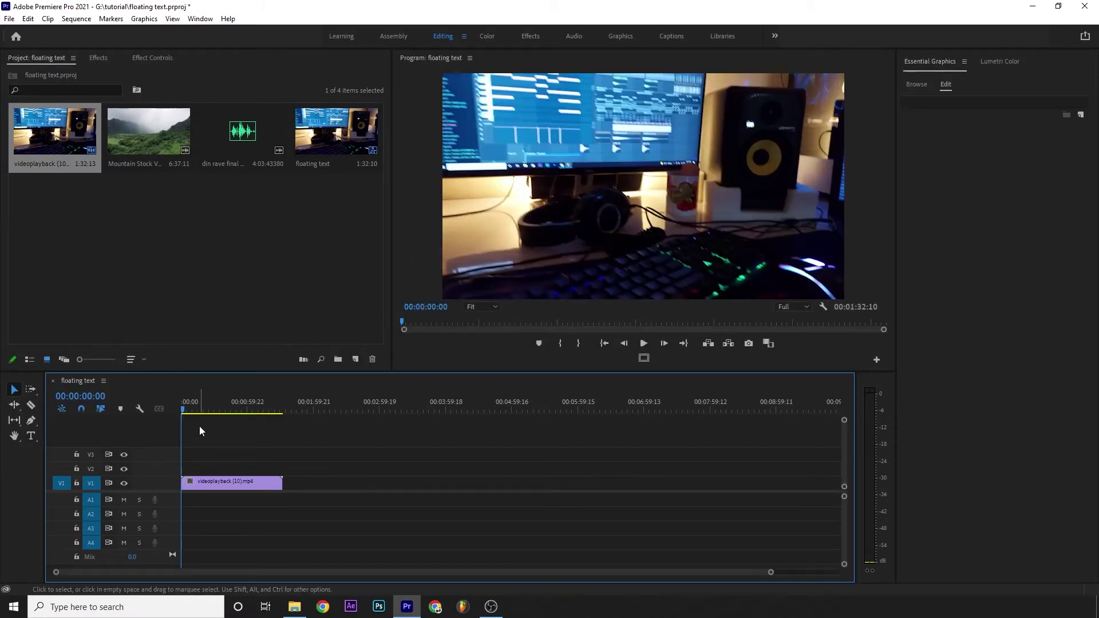
# - Preview the clip in the program monitor, replaying it from near the start
pyautogui.press('space')
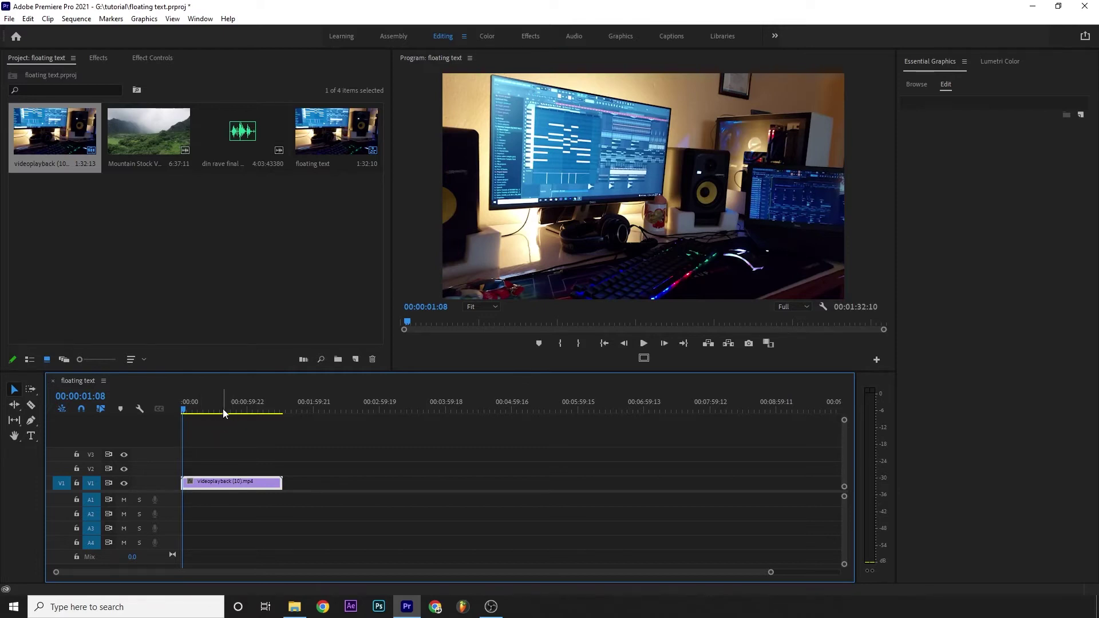
pyautogui.click(178, 406)
pyautogui.press('space')
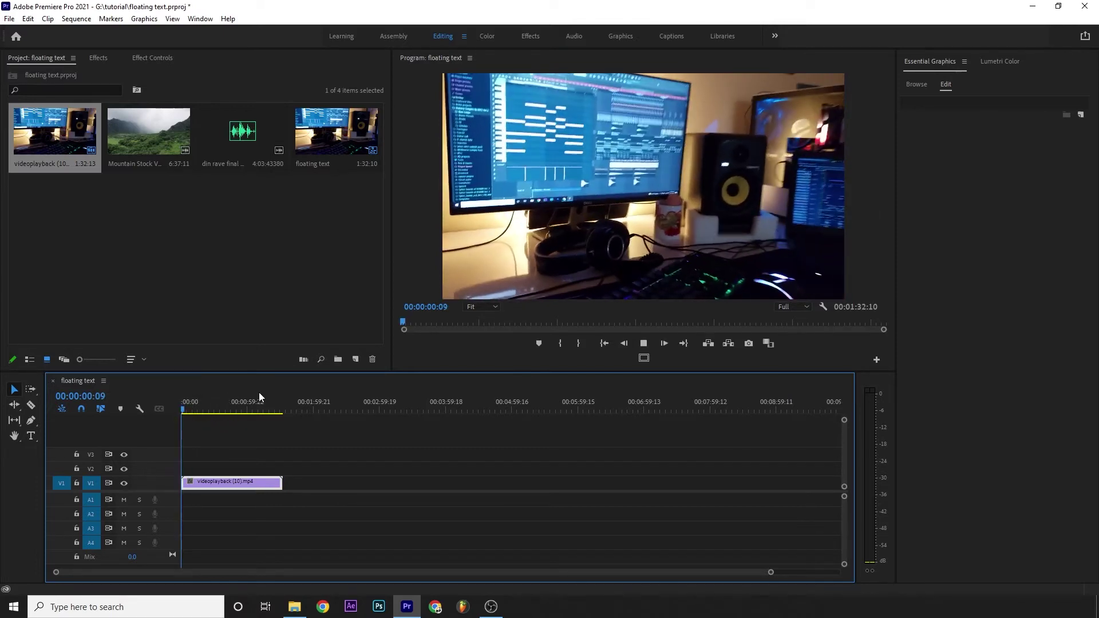
pyautogui.press('space')
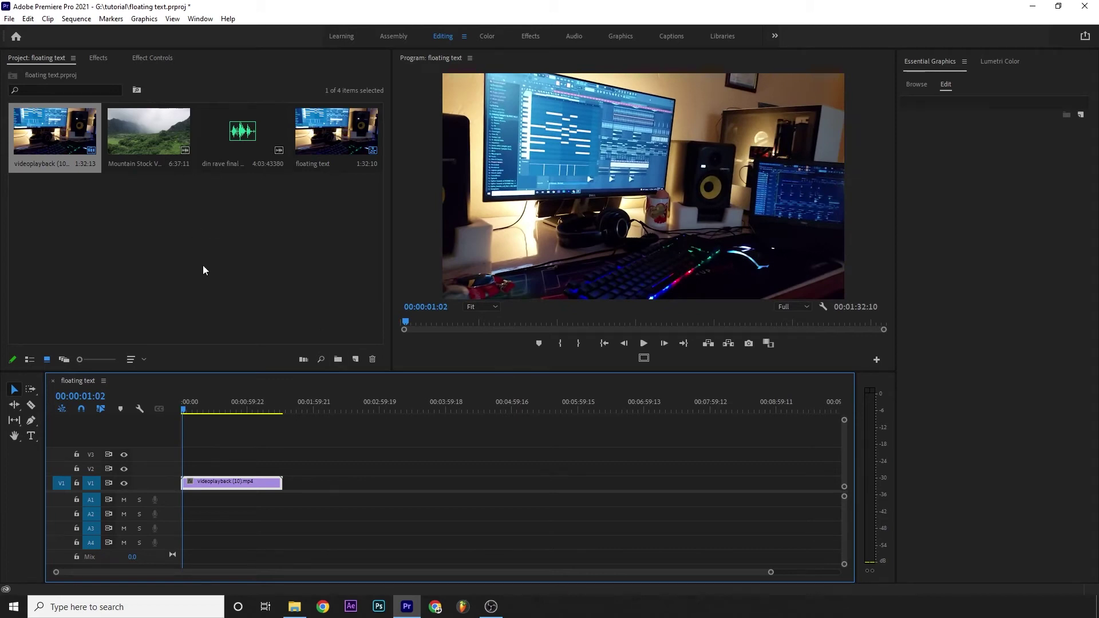
pyautogui.click(203, 265)
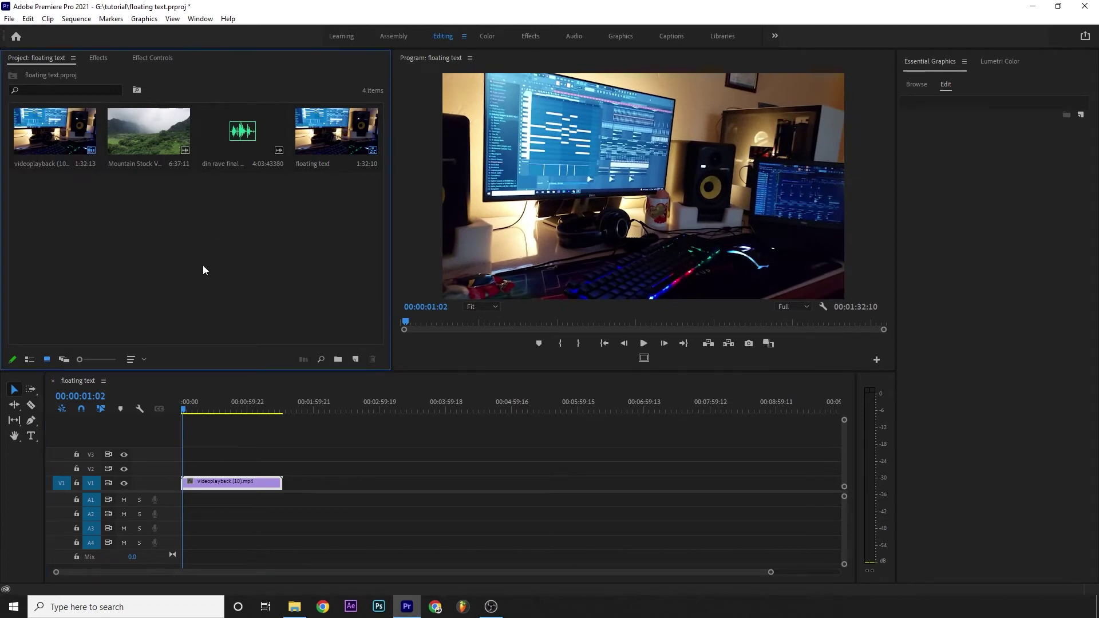
# - Nest the videoplayback clip on V1 into a sequence named 'text'
pyautogui.rightClick(217, 488)
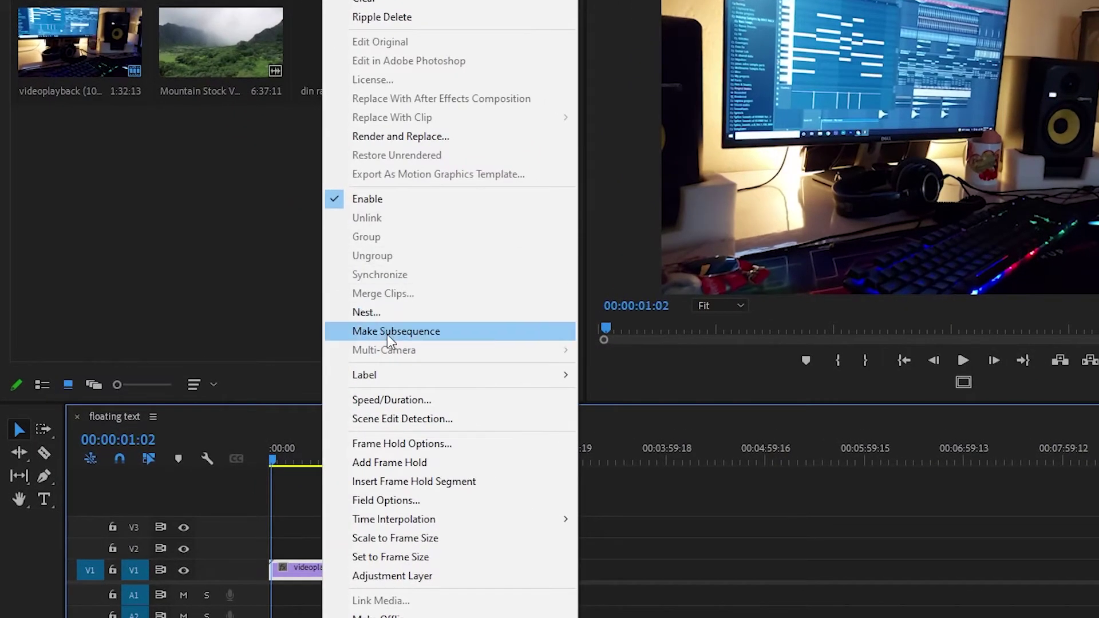
pyautogui.click(388, 313)
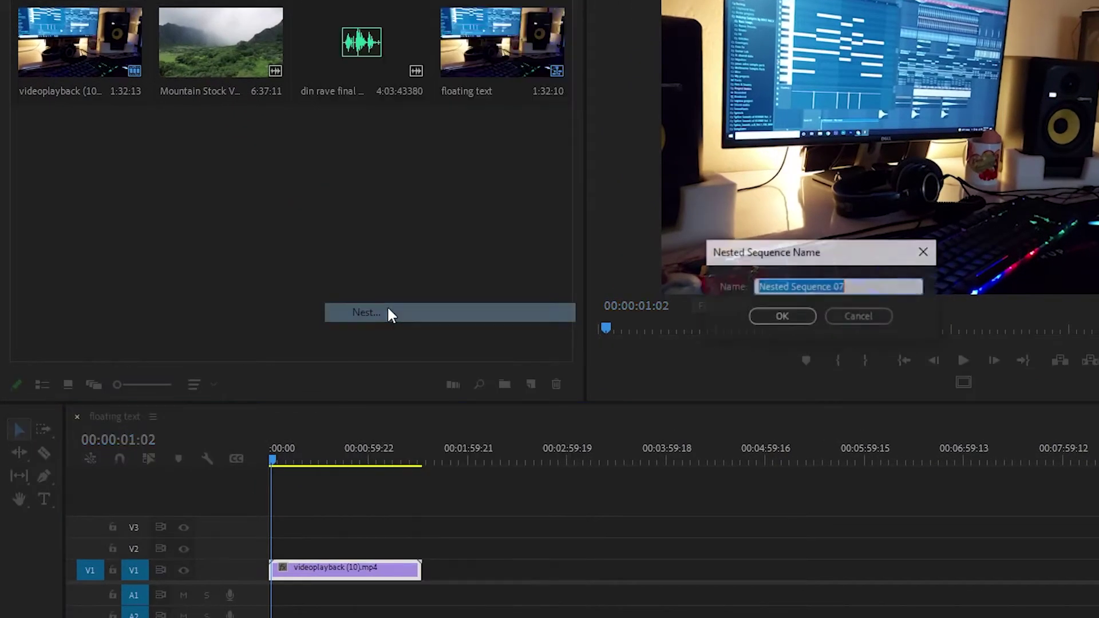
pyautogui.moveTo(840, 249); pyautogui.dragTo(853, 241)
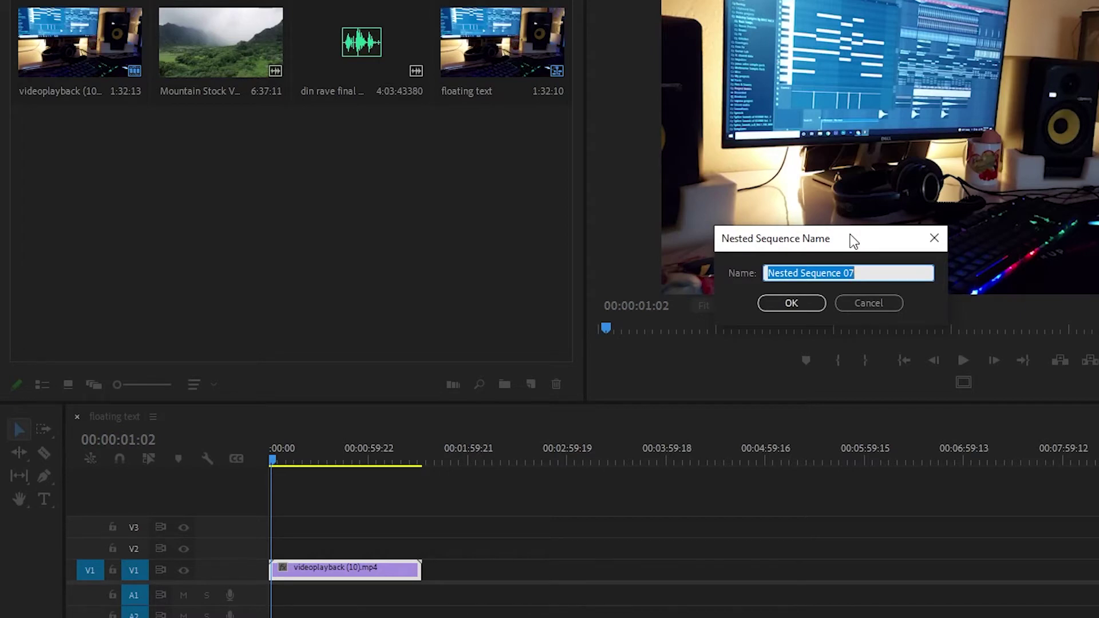
pyautogui.write('text')
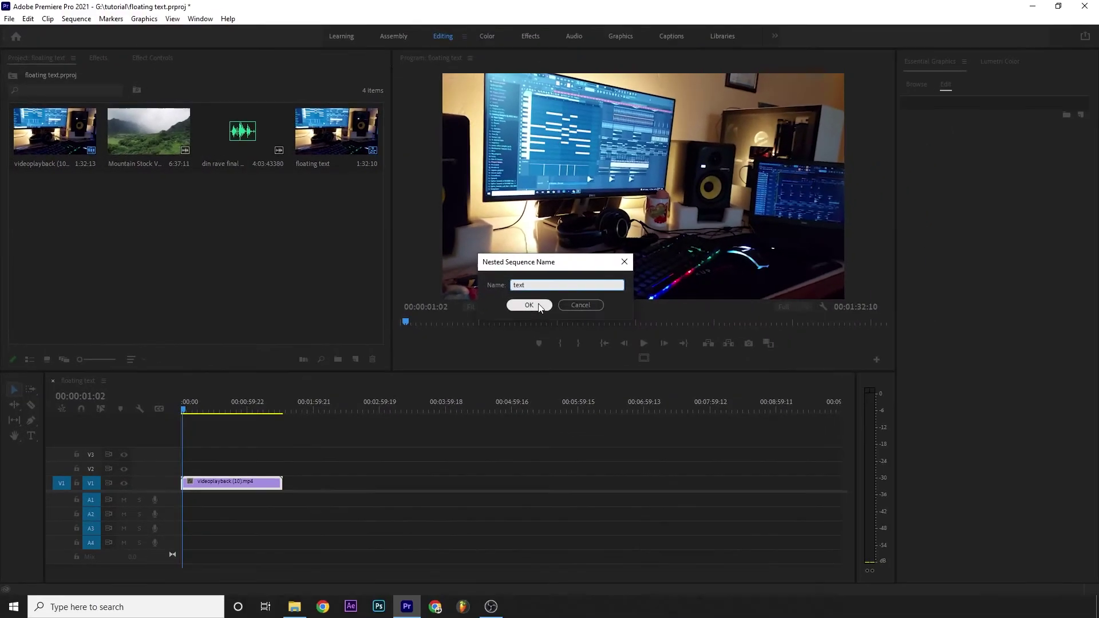
pyautogui.click(805, 307)
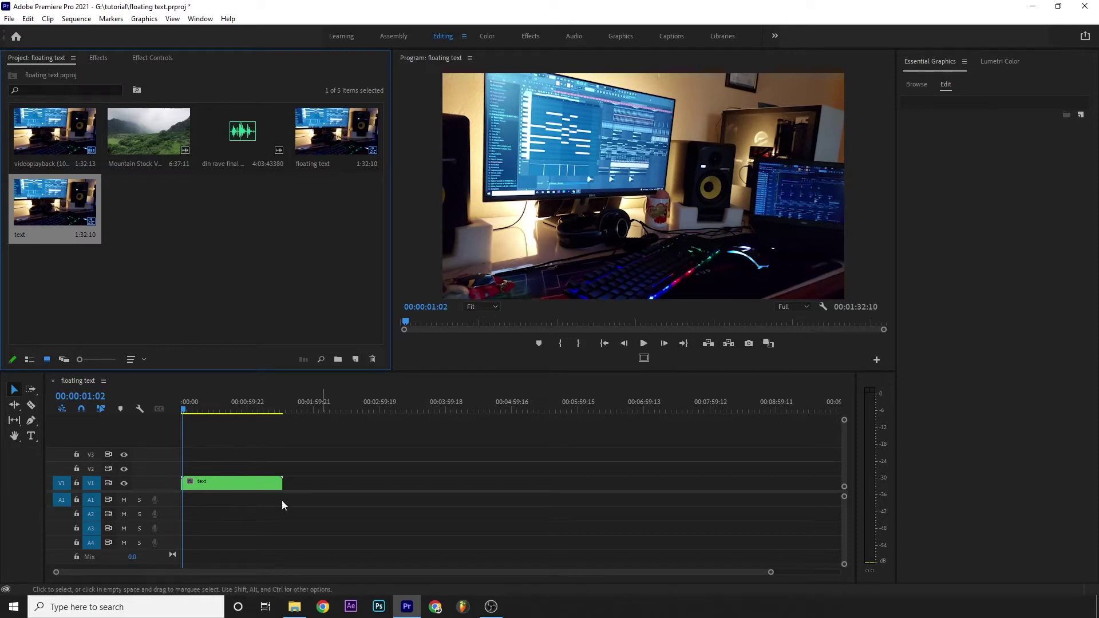
# - Search the effects for 'warp' and apply Warp Stabilizer to the nested text clip
pyautogui.click(204, 485)
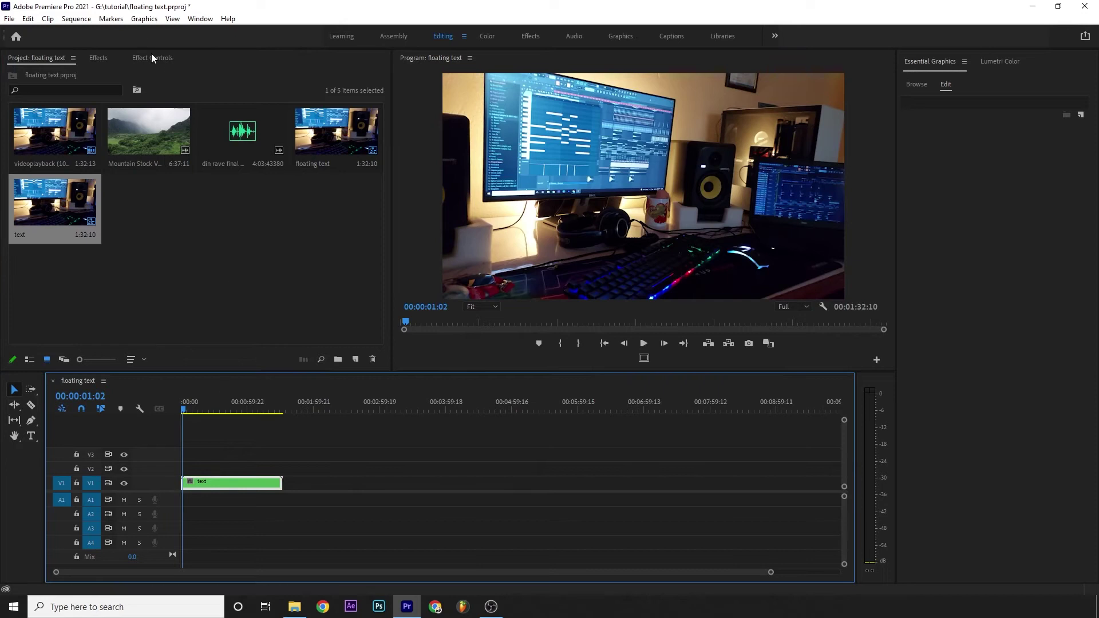
pyautogui.click(96, 60)
pyautogui.click(7, 74)
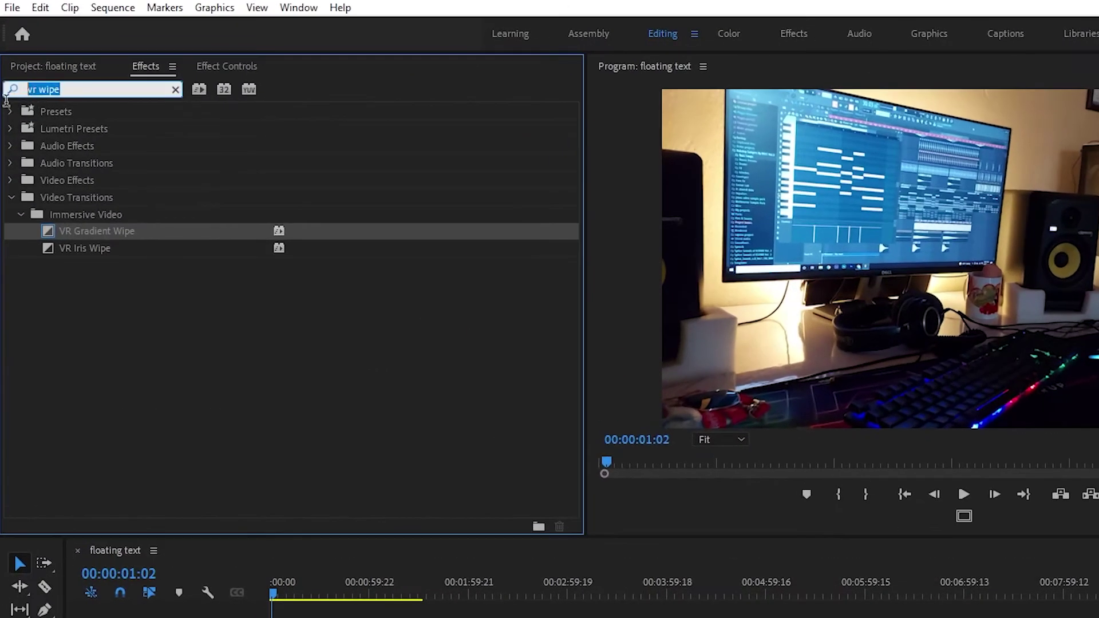
pyautogui.write('warp')
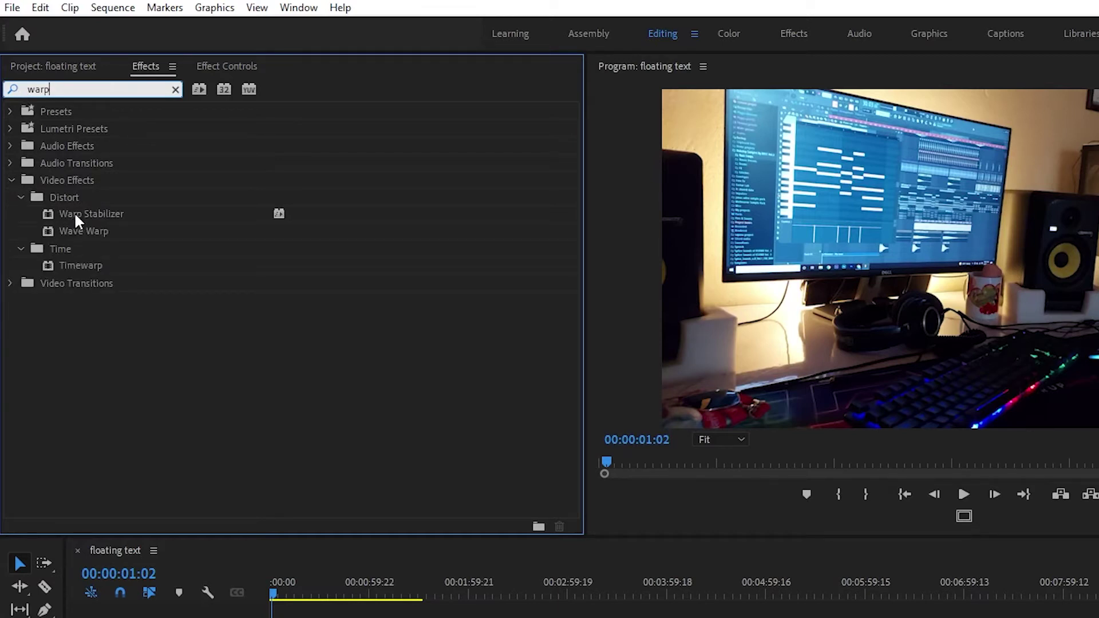
pyautogui.moveTo(60, 210); pyautogui.dragTo(342, 617)
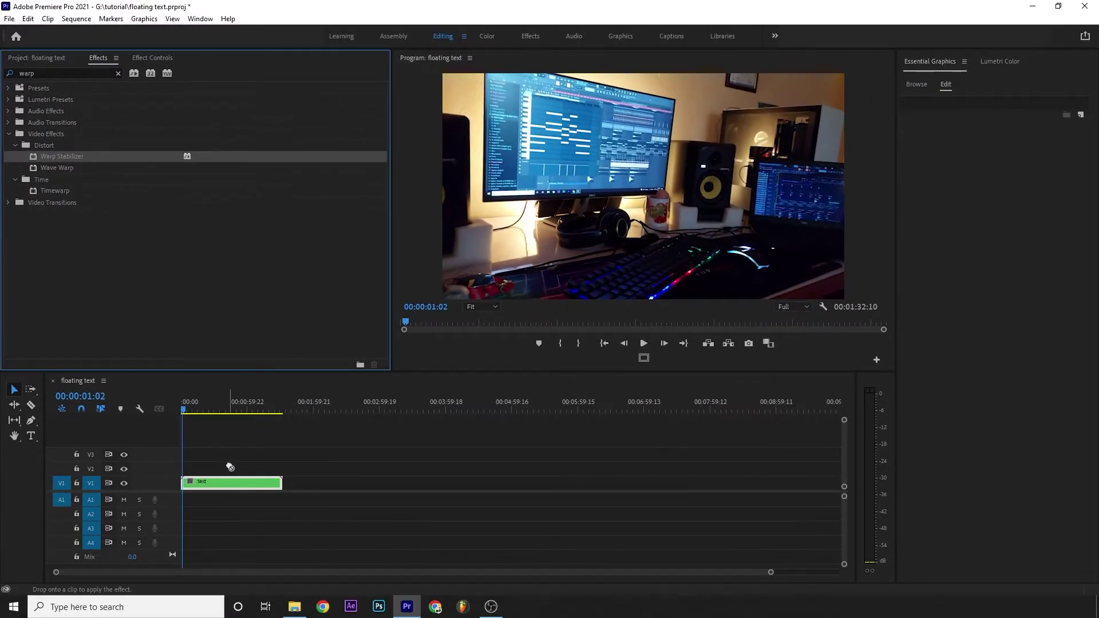
pyautogui.moveTo(230, 468); pyautogui.dragTo(230, 480)
pyautogui.moveTo(231, 479); pyautogui.dragTo(231, 480)
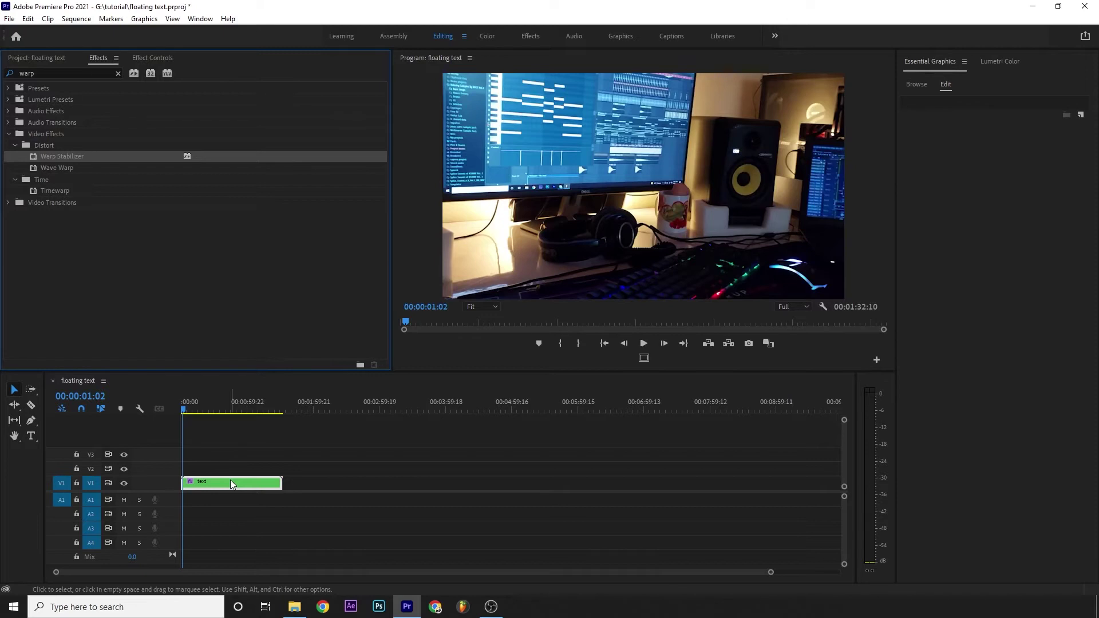
pyautogui.click(219, 485)
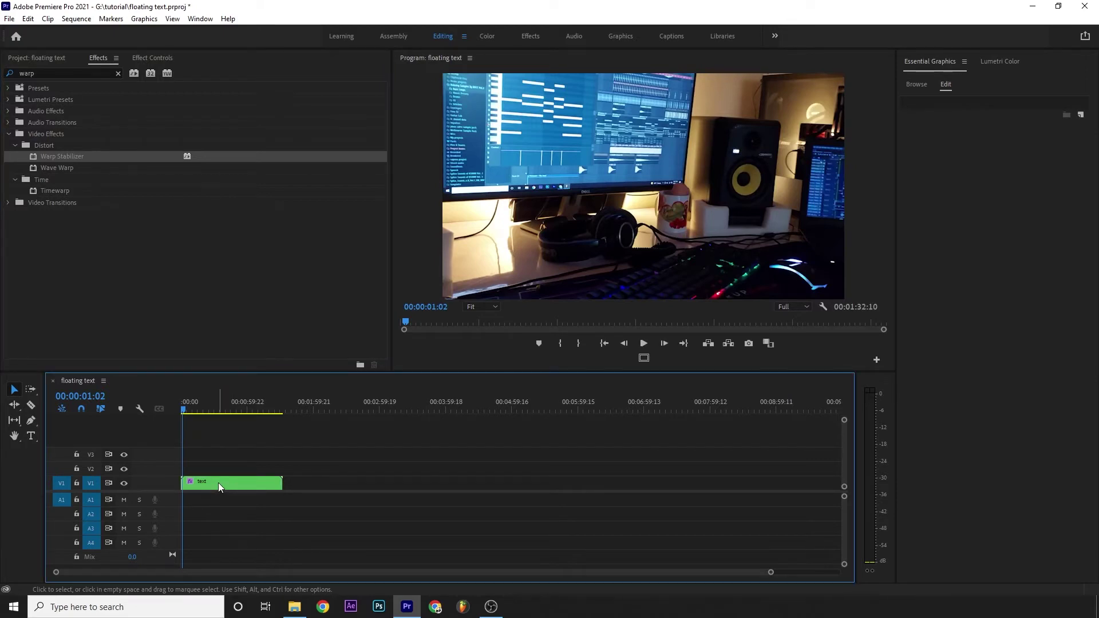
# - Open the nested text sequence and hide its V1 track output so the program goes black
pyautogui.click(218, 482)
pyautogui.doubleClick(219, 483)
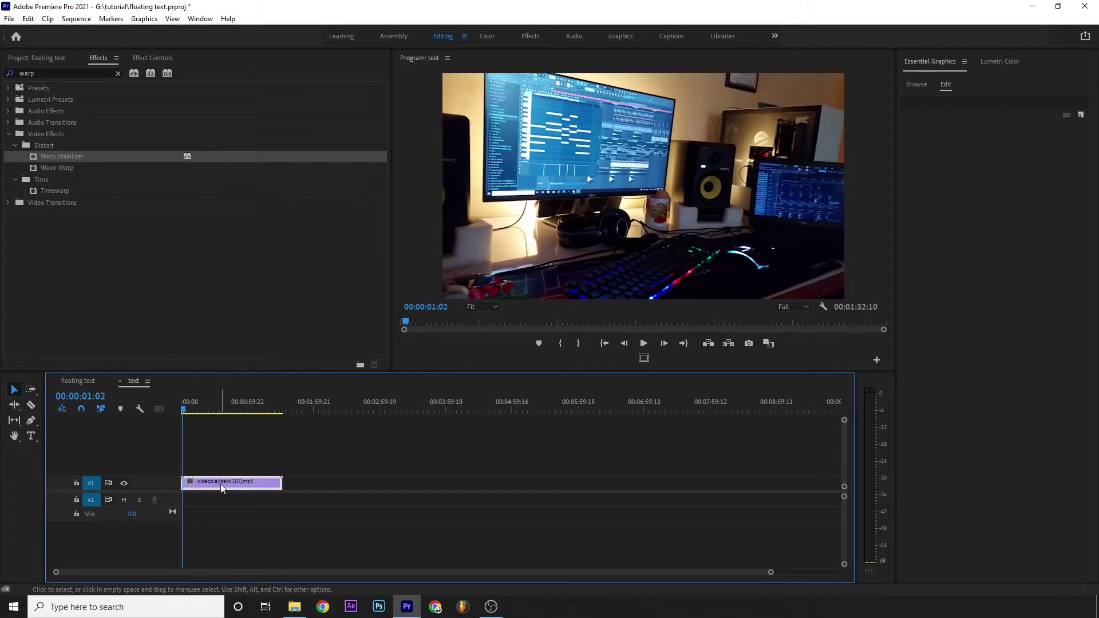
pyautogui.click(124, 484)
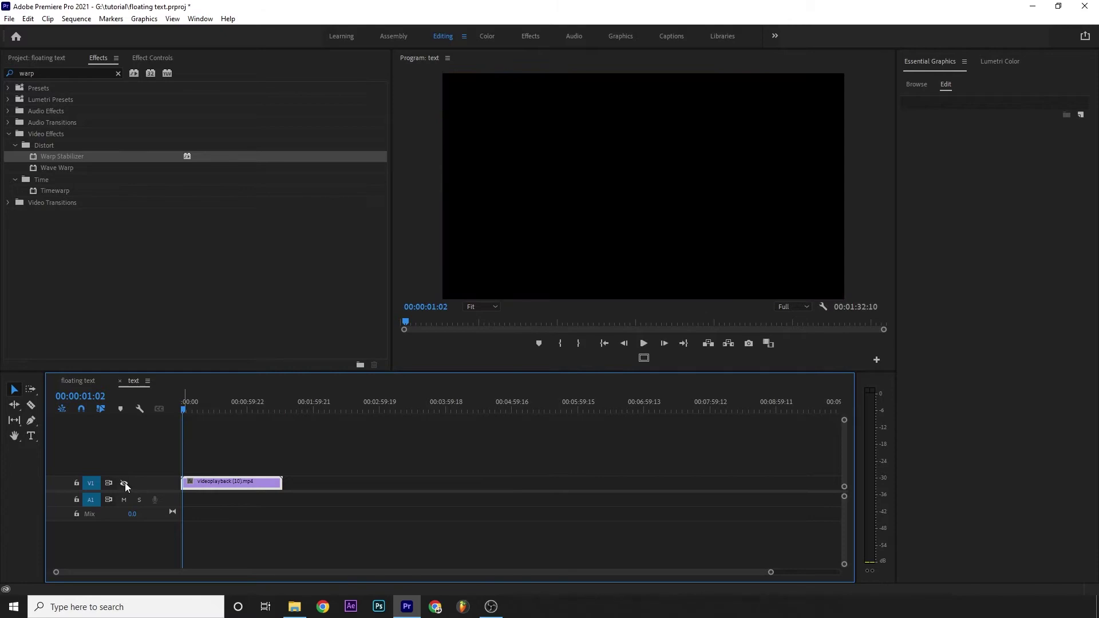
pyautogui.click(49, 60)
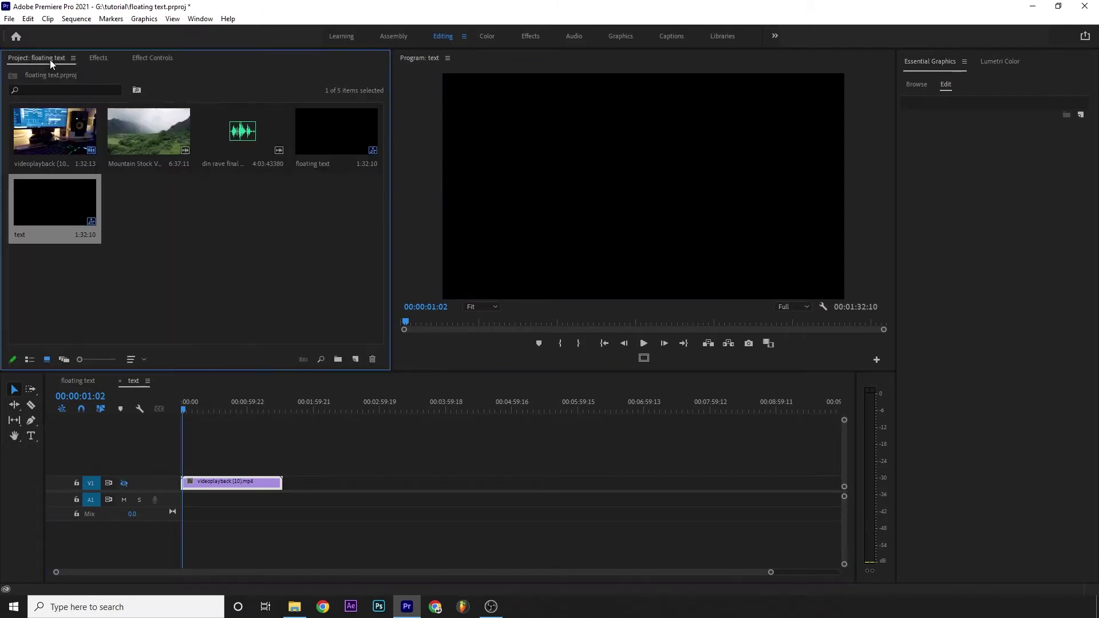
pyautogui.click(240, 134)
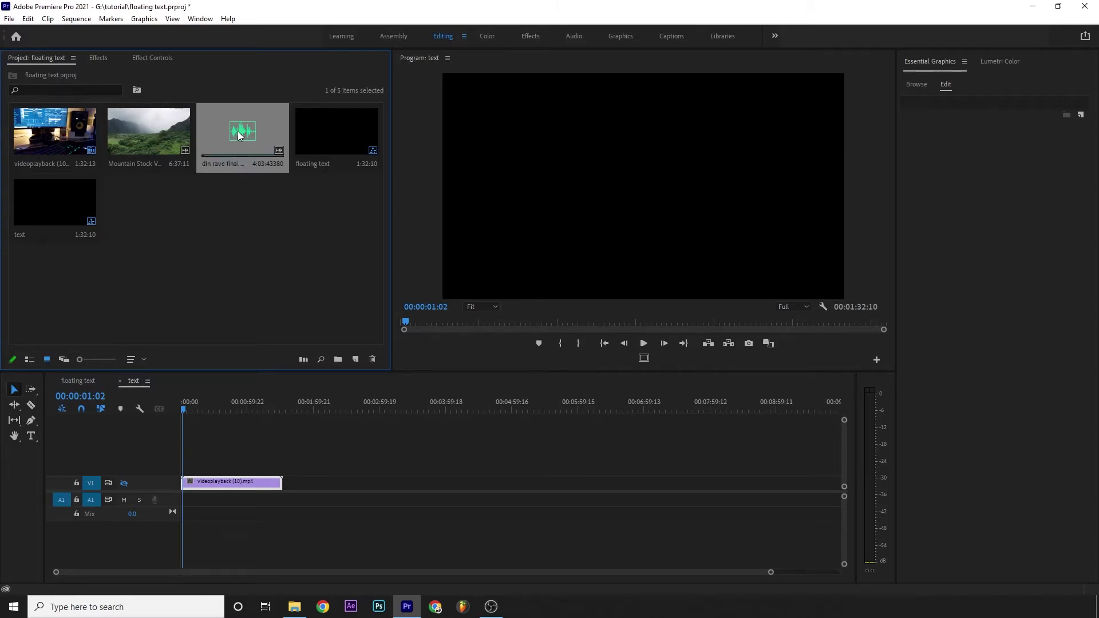
# - Place din rave final mp3.mp3 on A1, trim its silent opening and move it to 00:00:00:00
pyautogui.moveTo(240, 135); pyautogui.dragTo(178, 496)
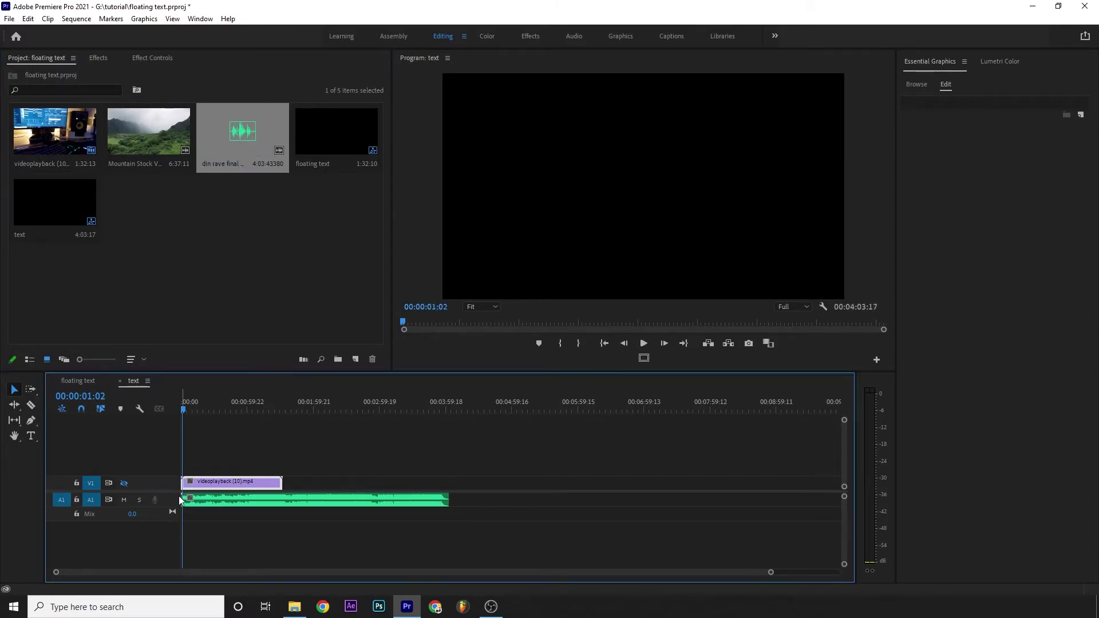
pyautogui.click(208, 502)
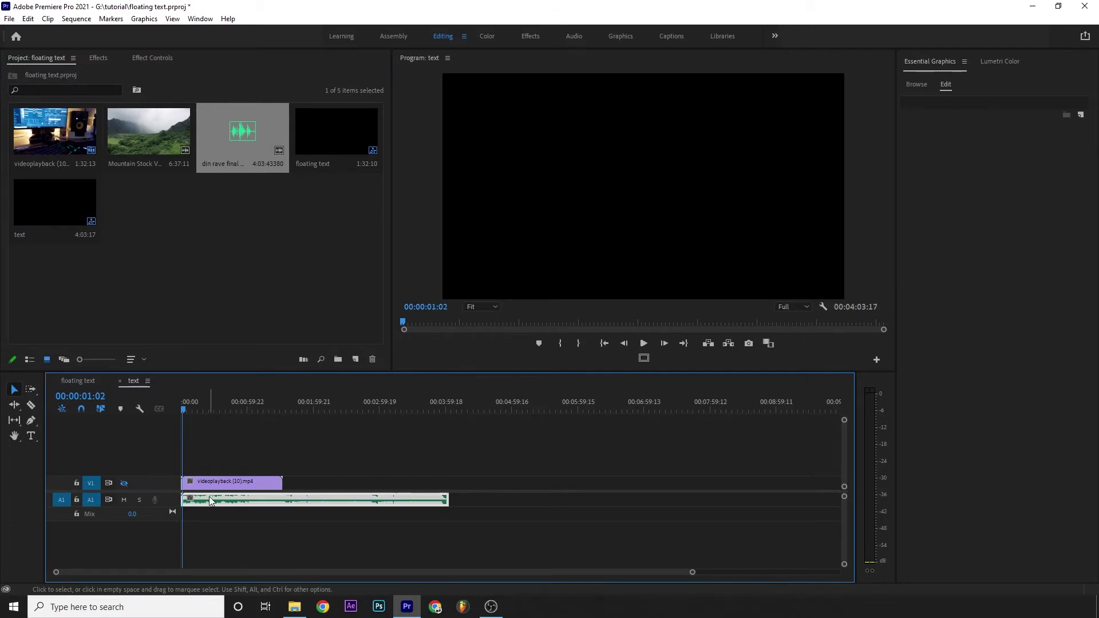
pyautogui.press('=')
pyautogui.press('=')
pyautogui.press('=')
pyautogui.press('=')
pyautogui.press('=')
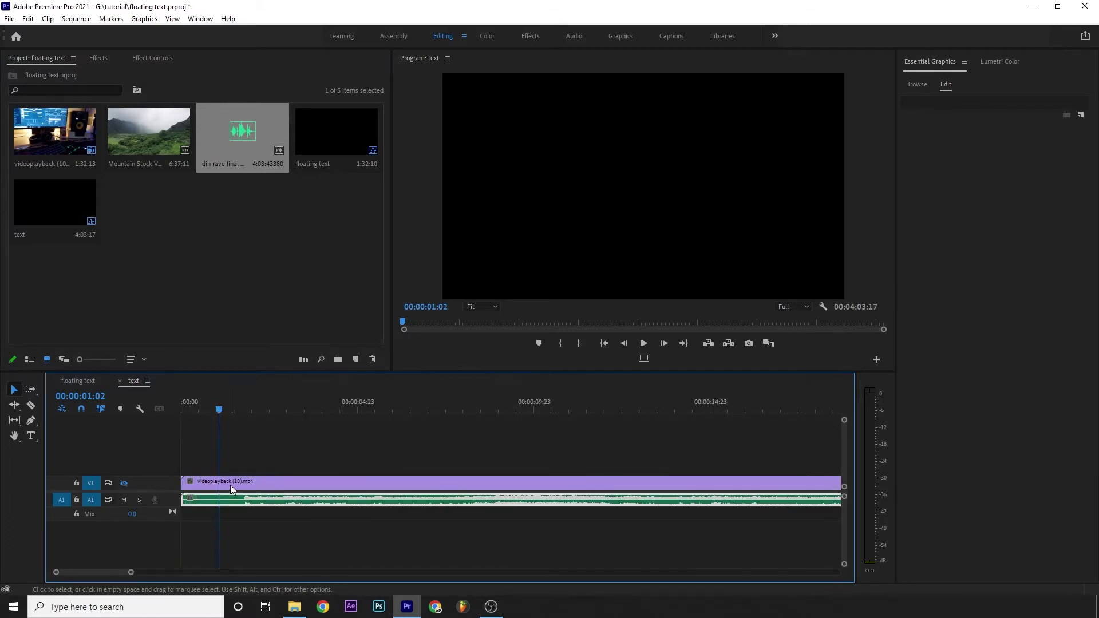
pyautogui.press('=')
pyautogui.press('=')
pyautogui.press('=')
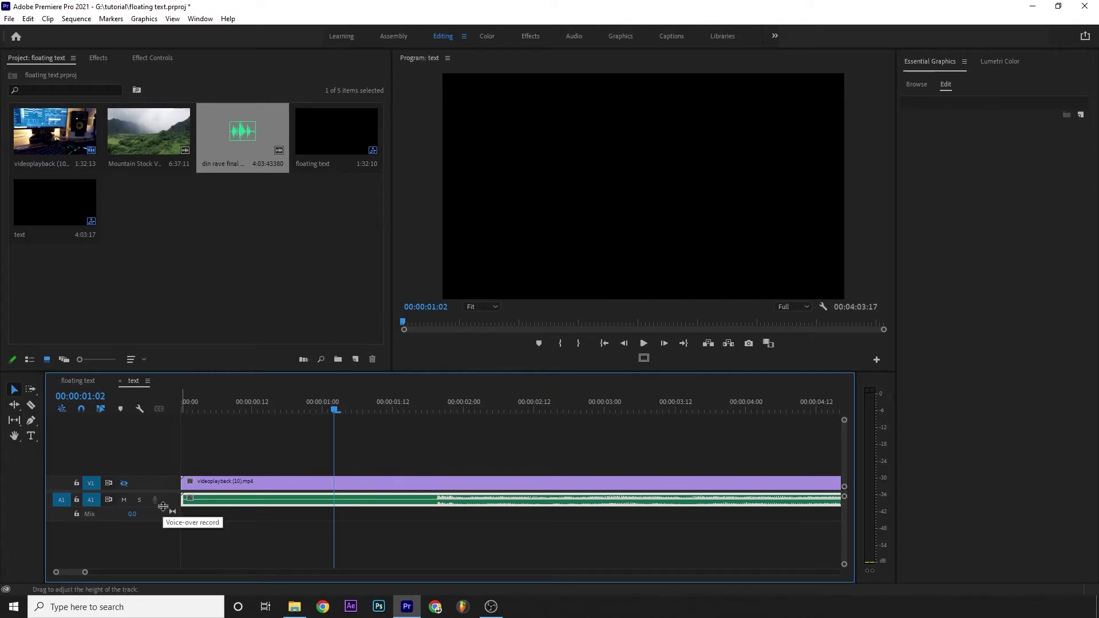
pyautogui.moveTo(162, 506); pyautogui.dragTo(165, 528)
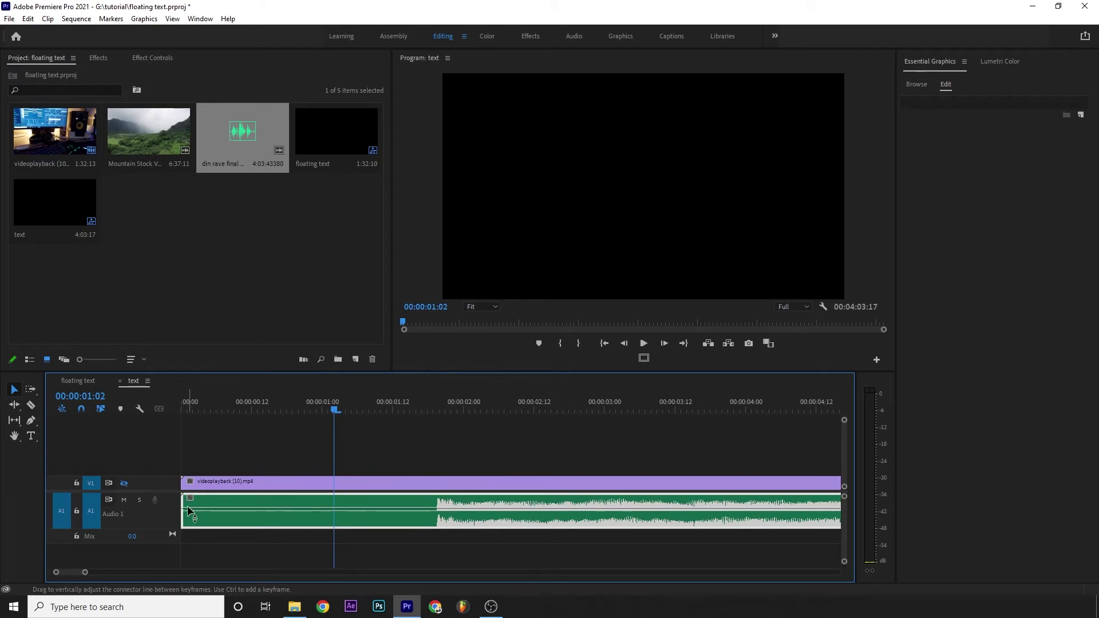
pyautogui.moveTo(186, 500); pyautogui.dragTo(438, 551)
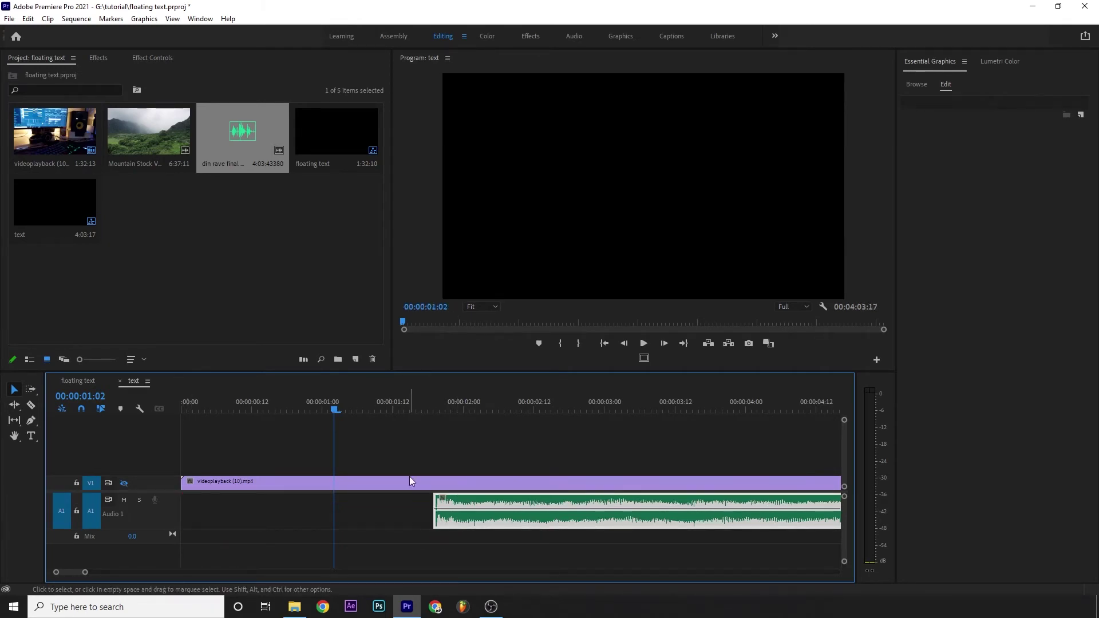
pyautogui.moveTo(478, 503); pyautogui.dragTo(195, 520)
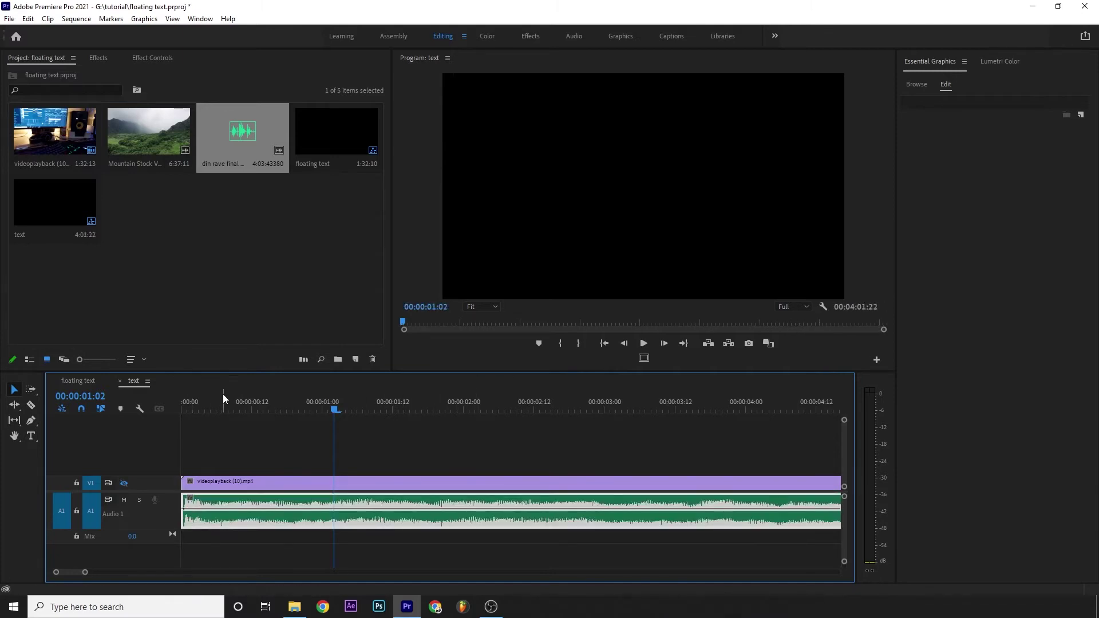
pyautogui.press('Home')
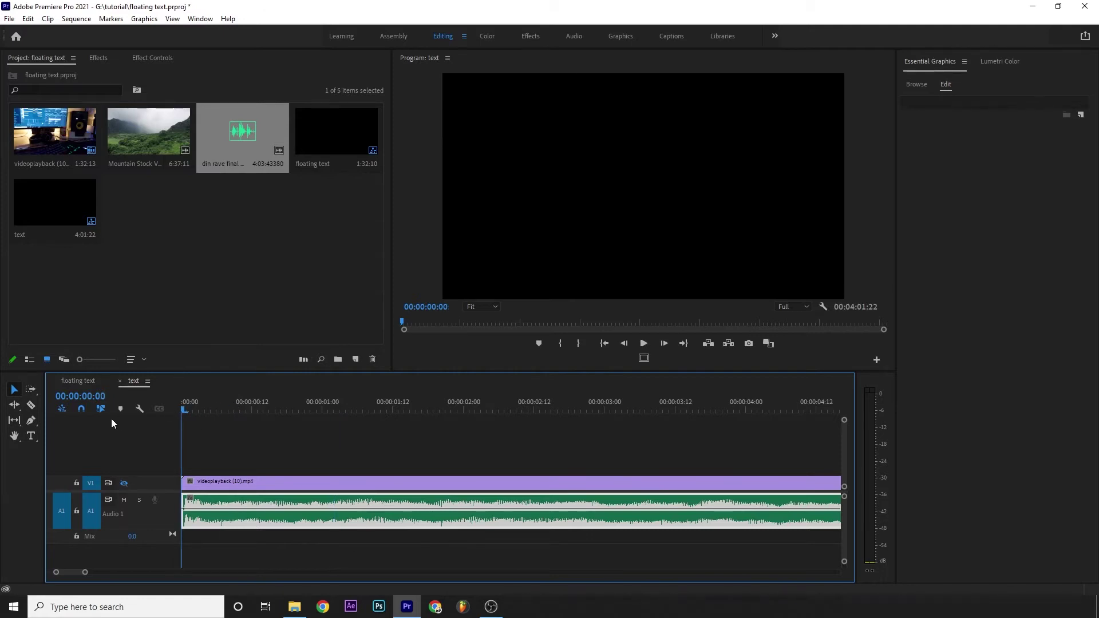
pyautogui.press('space')
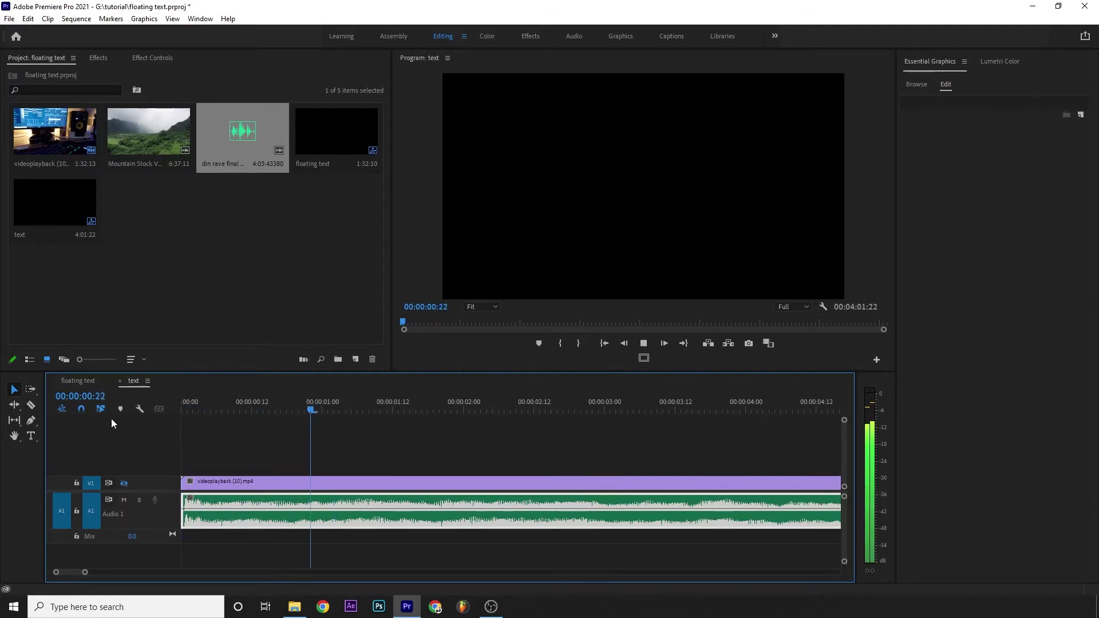
pyautogui.press('-')
pyautogui.press('=')
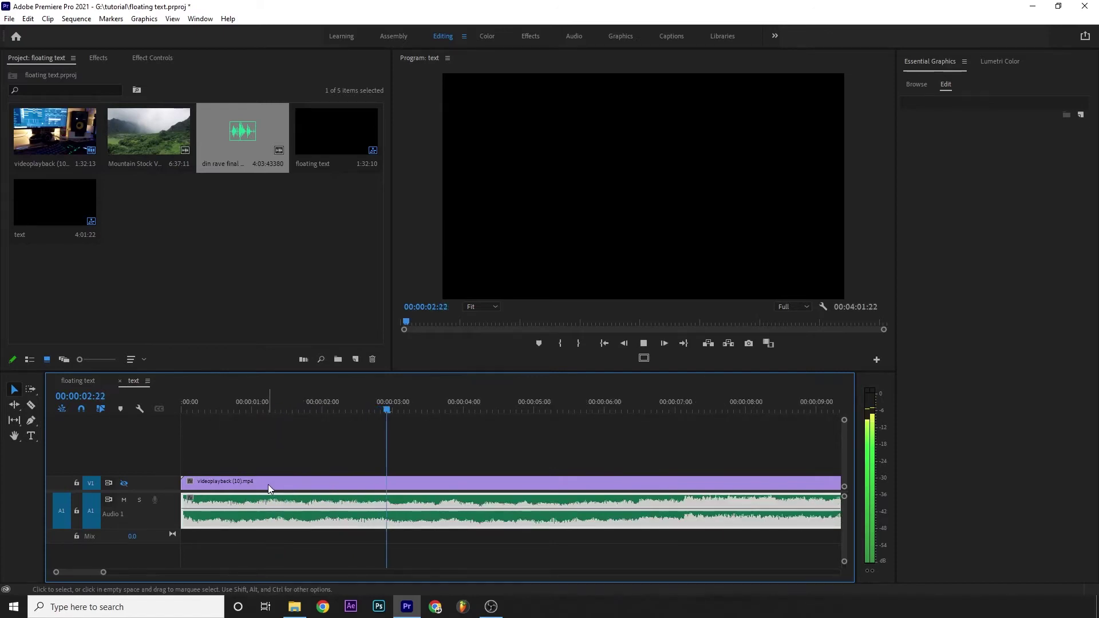
pyautogui.press('-')
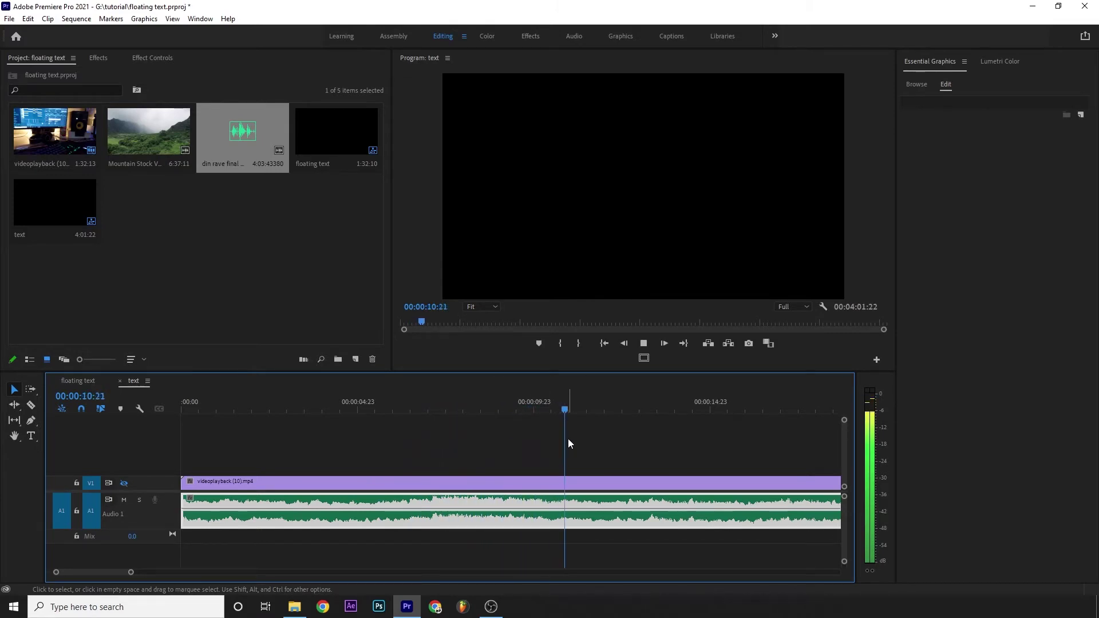
pyautogui.press('space')
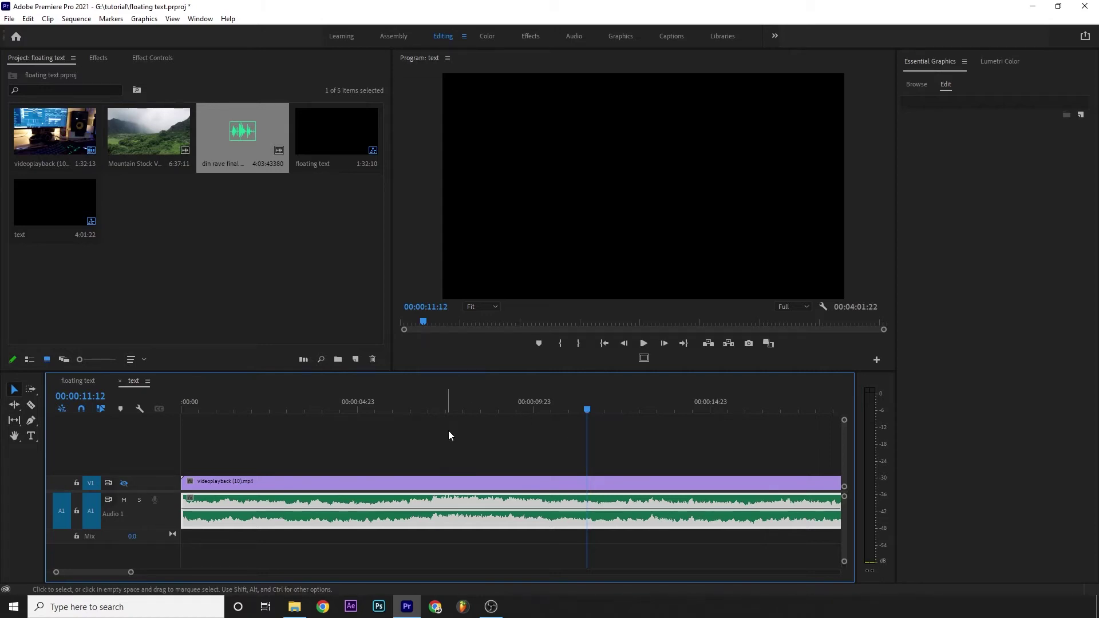
pyautogui.click(446, 406)
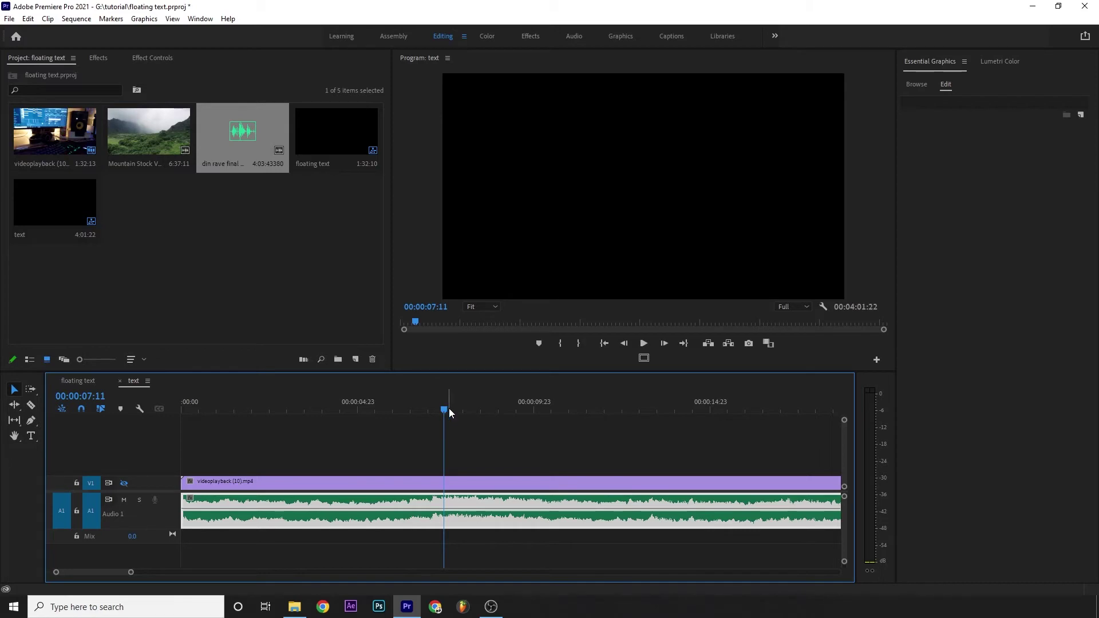
pyautogui.click(421, 409)
# - Add a 'din' title at about seven seconds, centred horizontally and vertically in the frame
pyautogui.press('space')
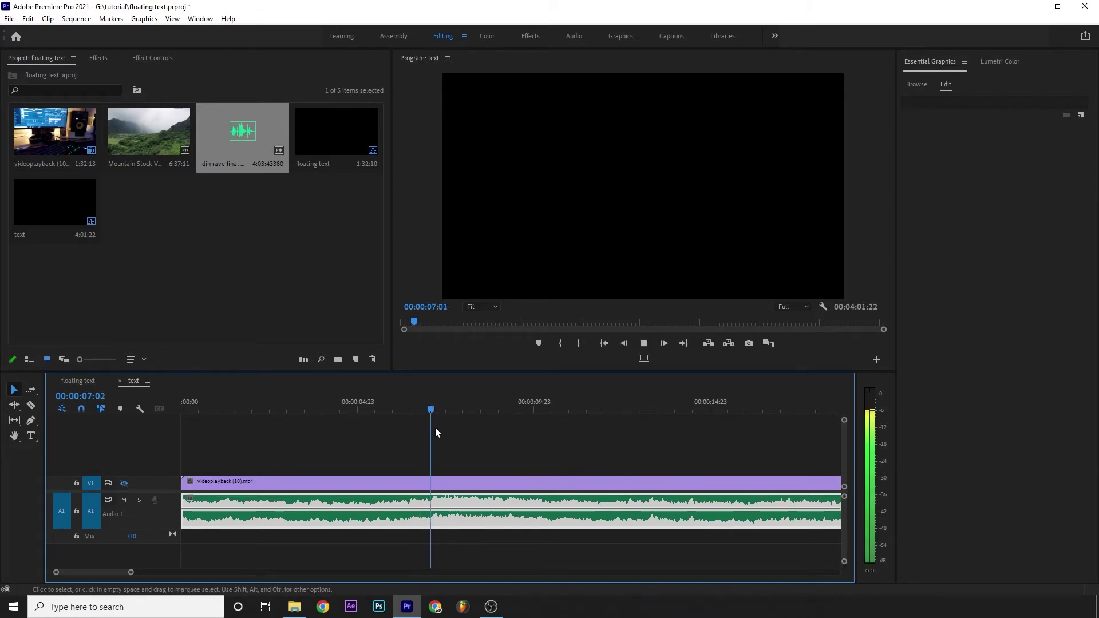
pyautogui.click(433, 410)
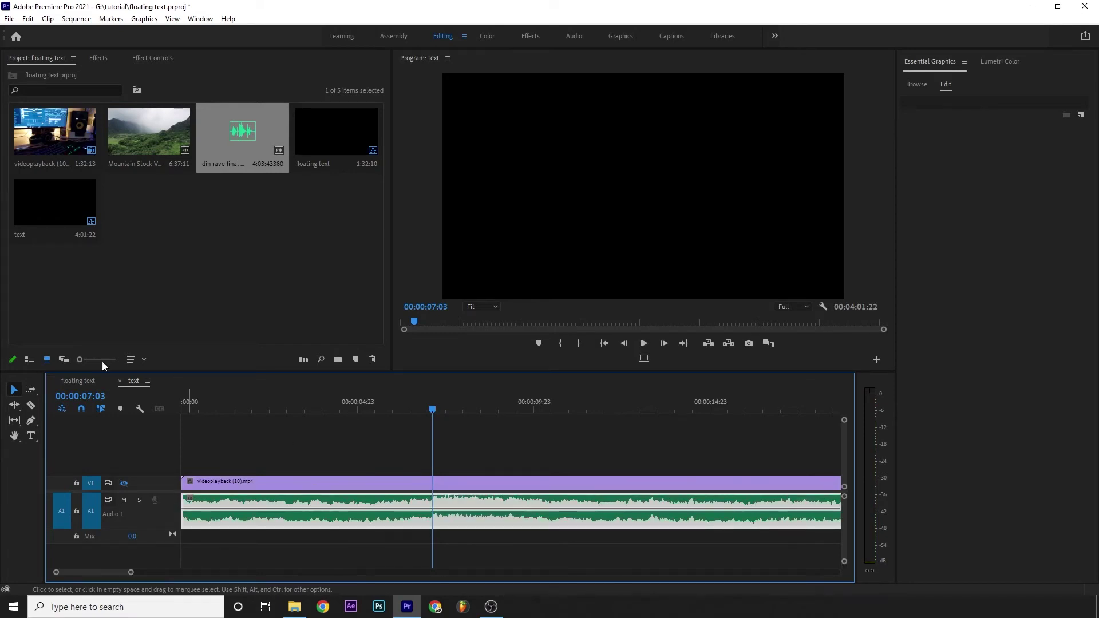
pyautogui.click(32, 436)
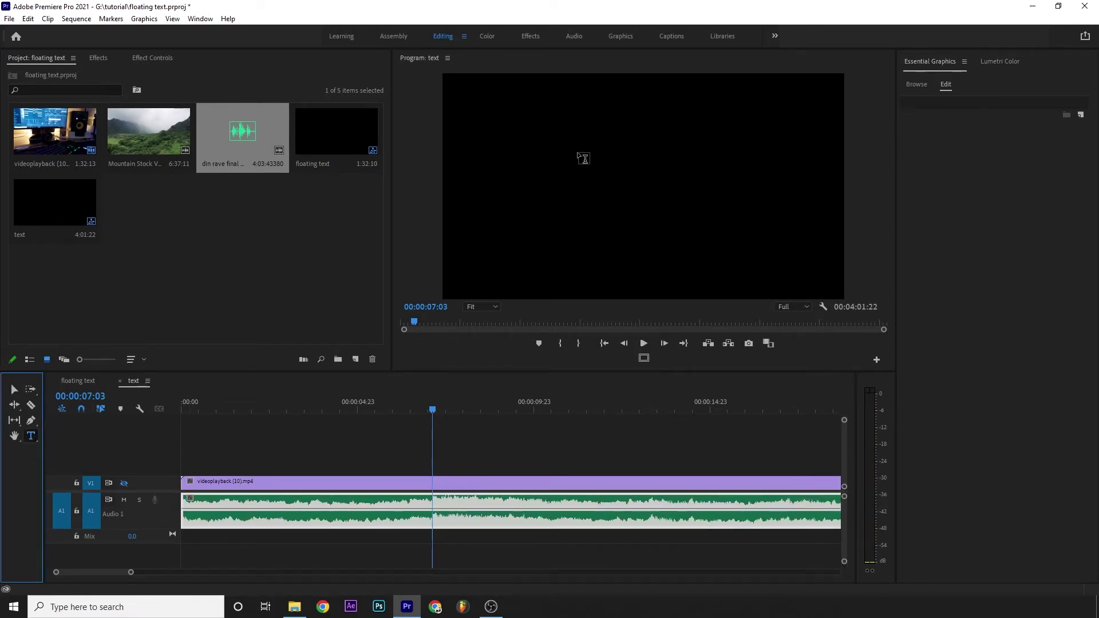
pyautogui.click(551, 179)
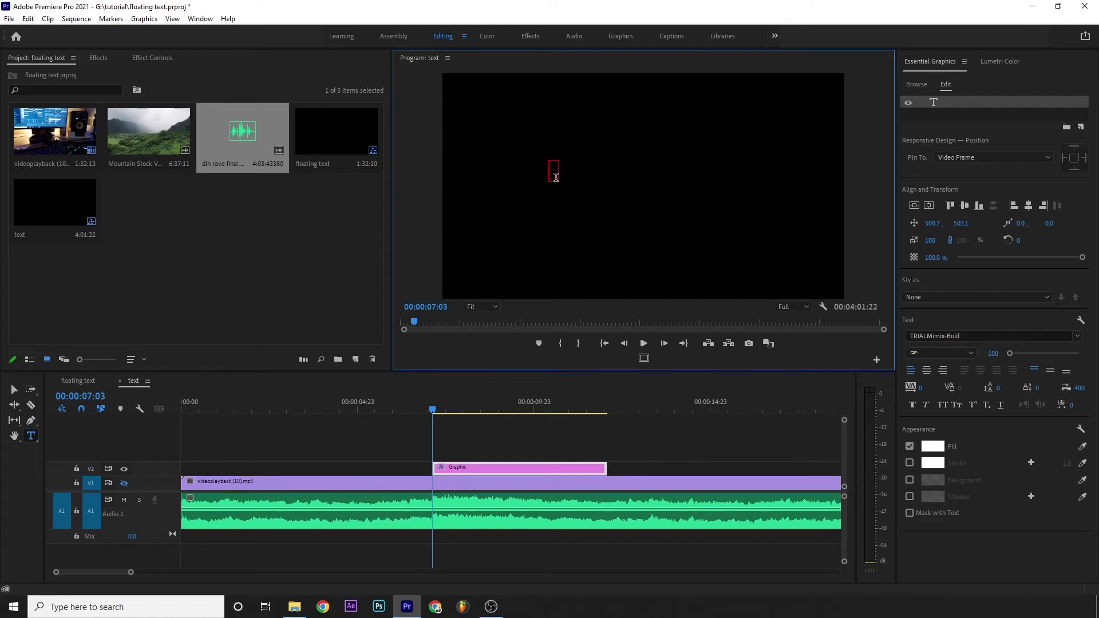
pyautogui.write('din')
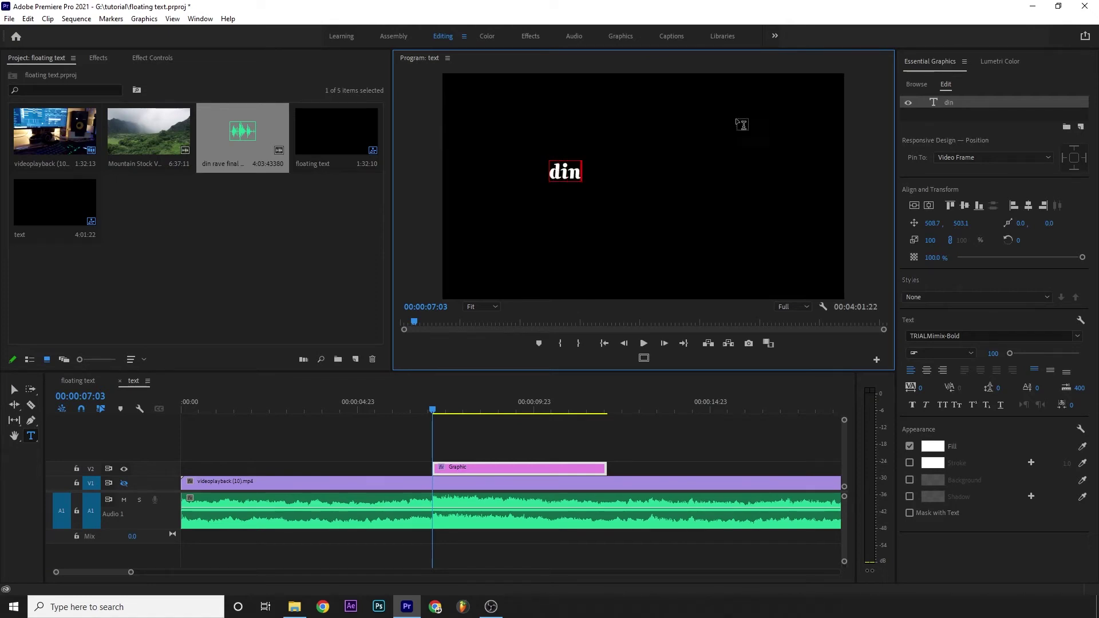
pyautogui.click(1029, 208)
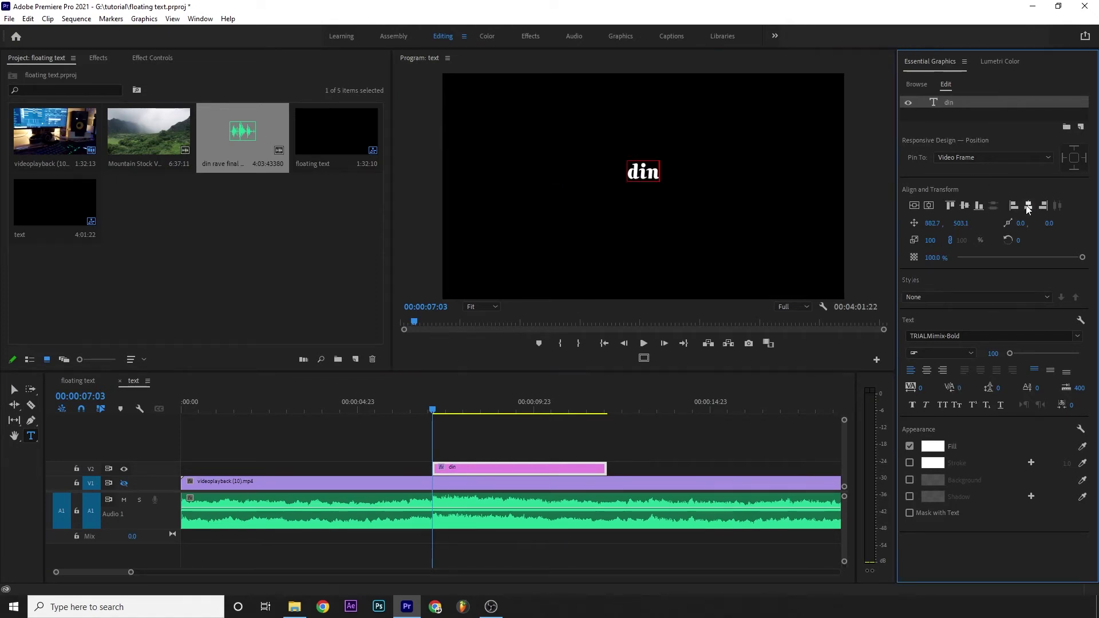
pyautogui.click(965, 205)
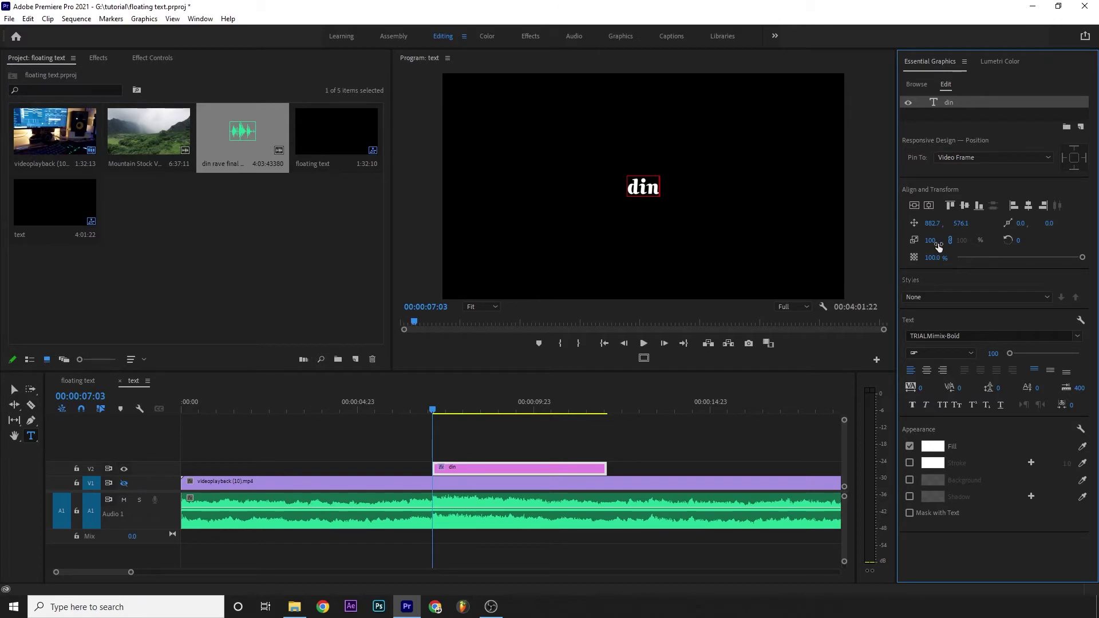
# - Try enlarging the din text to 158 percent, then undo the enlargement
pyautogui.moveTo(939, 247); pyautogui.dragTo(972, 247)
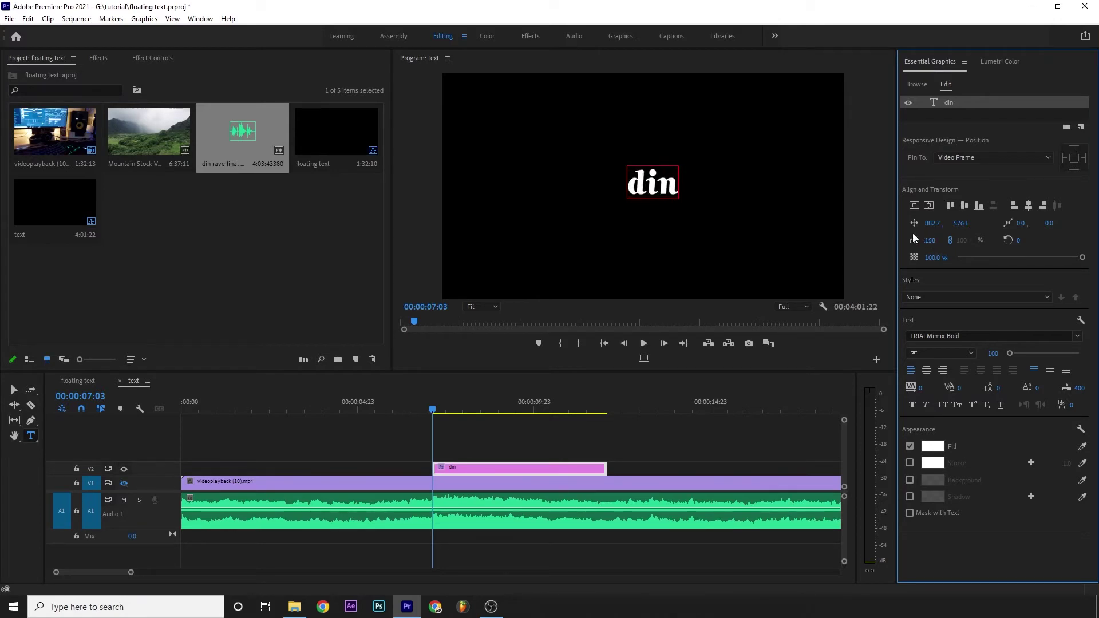
pyautogui.click(675, 194)
pyautogui.hotkey('ctrl', 'z')
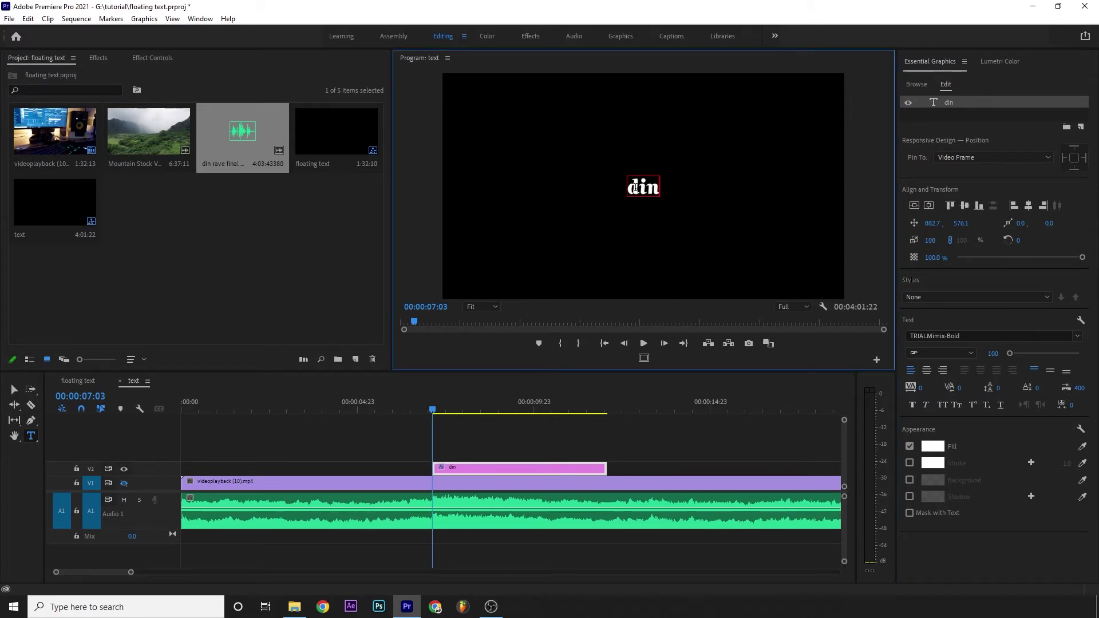
pyautogui.click(493, 465)
pyautogui.press('-')
pyautogui.press('-')
pyautogui.press('-')
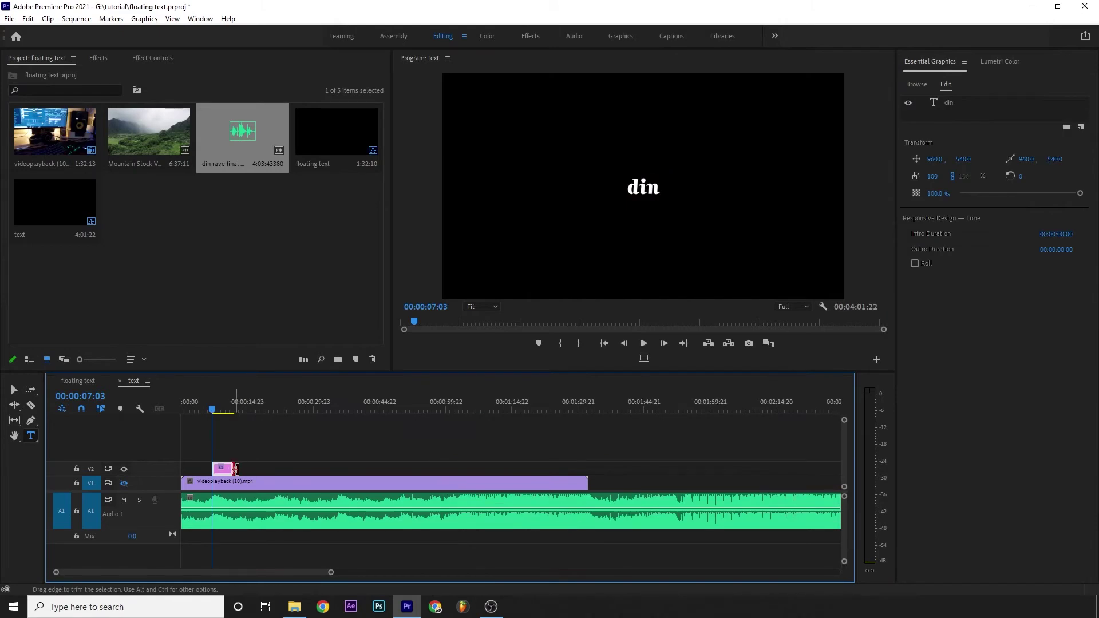
# - Extend the din title clip so it ends with the video
pyautogui.moveTo(235, 468); pyautogui.dragTo(593, 477)
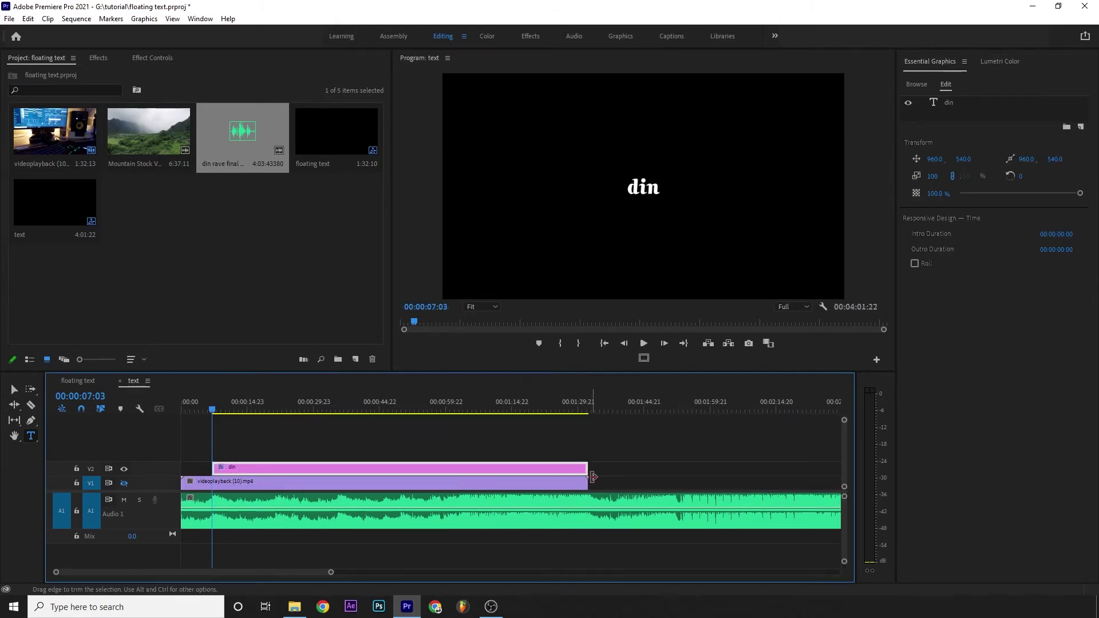
pyautogui.click(575, 484)
pyautogui.click(561, 468)
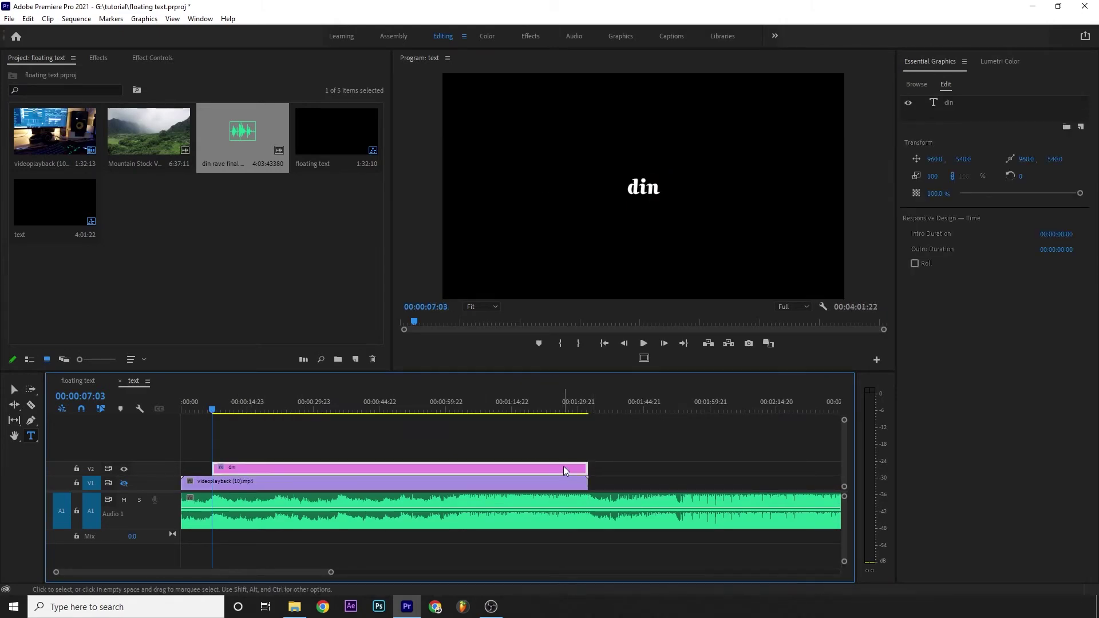
pyautogui.press('=')
pyautogui.press('=')
pyautogui.press('=')
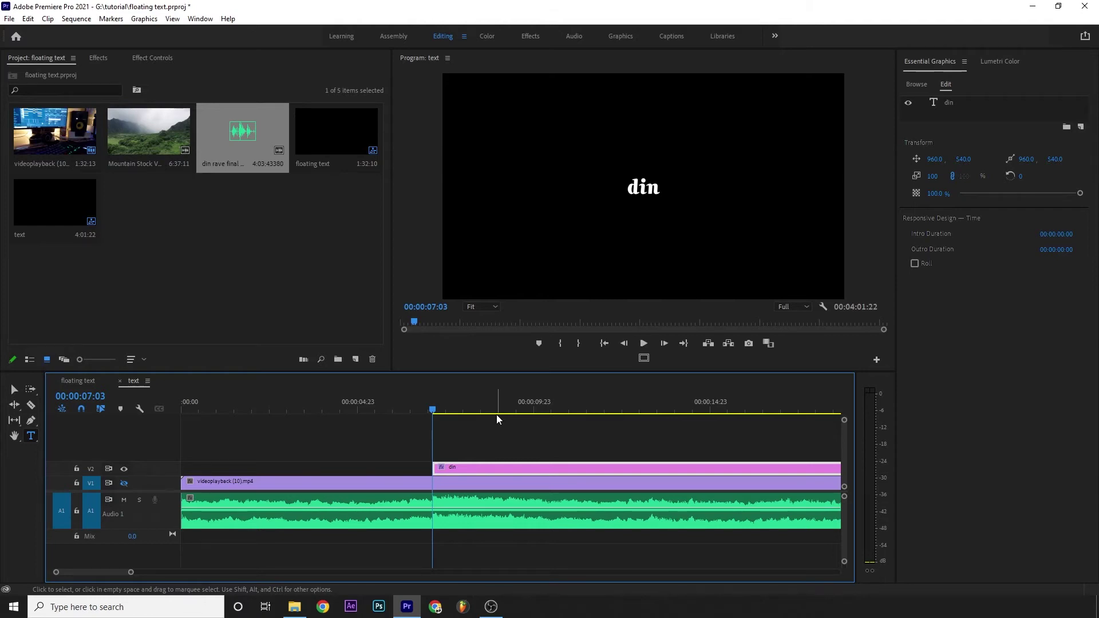
# - Play from just before the title and stop at 00:00:09:21
pyautogui.click(429, 404)
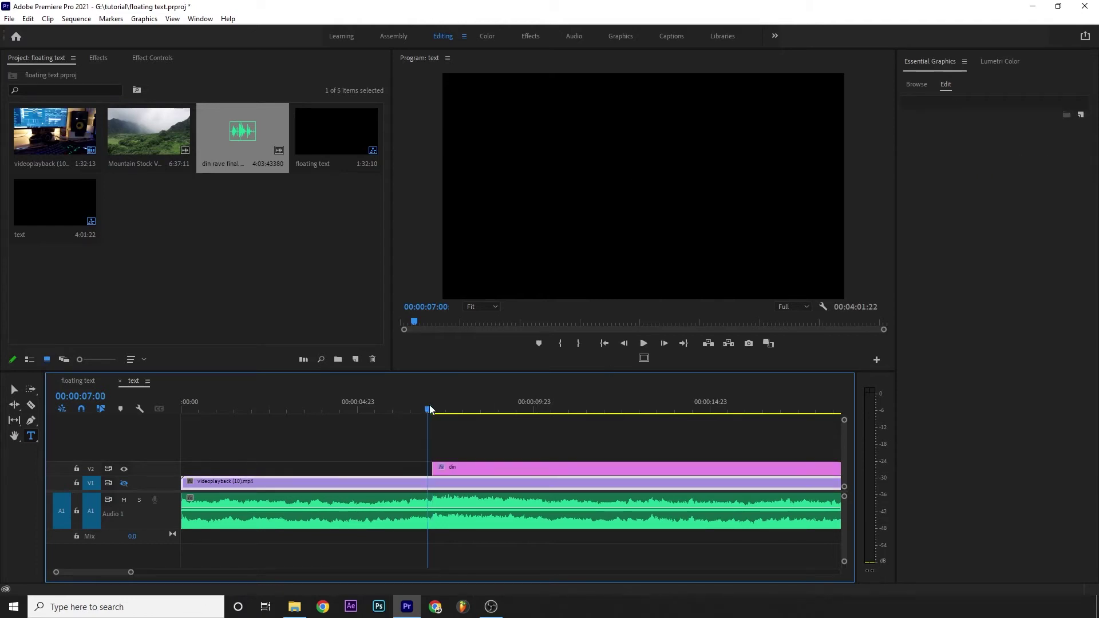
pyautogui.click(457, 445)
pyautogui.press('space')
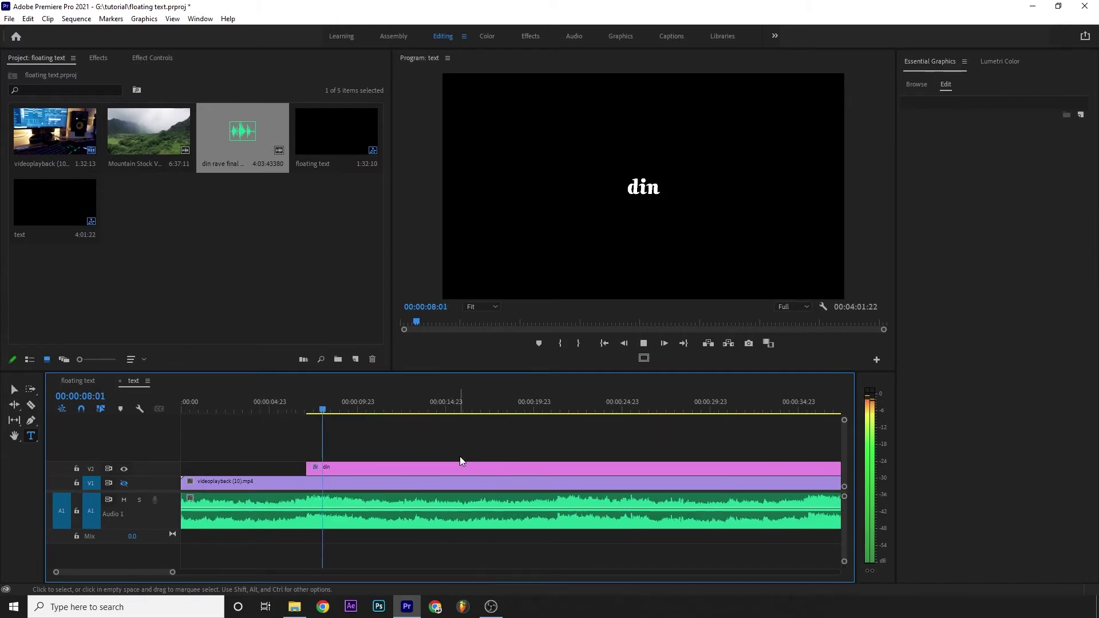
pyautogui.click(578, 481)
pyautogui.press('space')
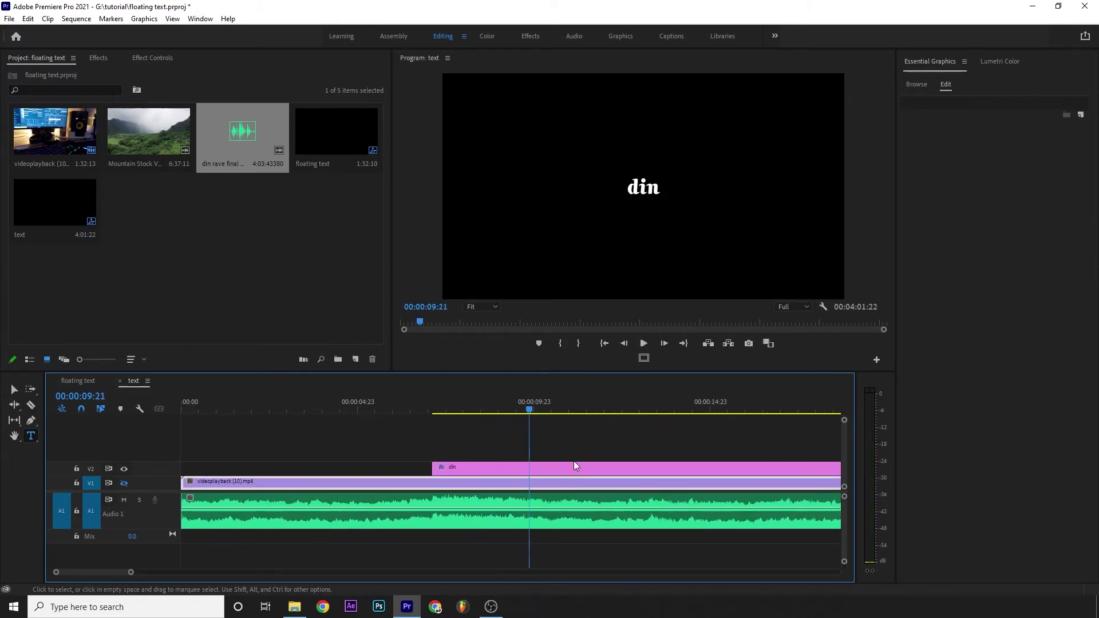
pyautogui.press('=')
pyautogui.press('=')
# - Split the din title at 00:00:09:21 and shorten the first piece to leave a gap
pyautogui.click(516, 469)
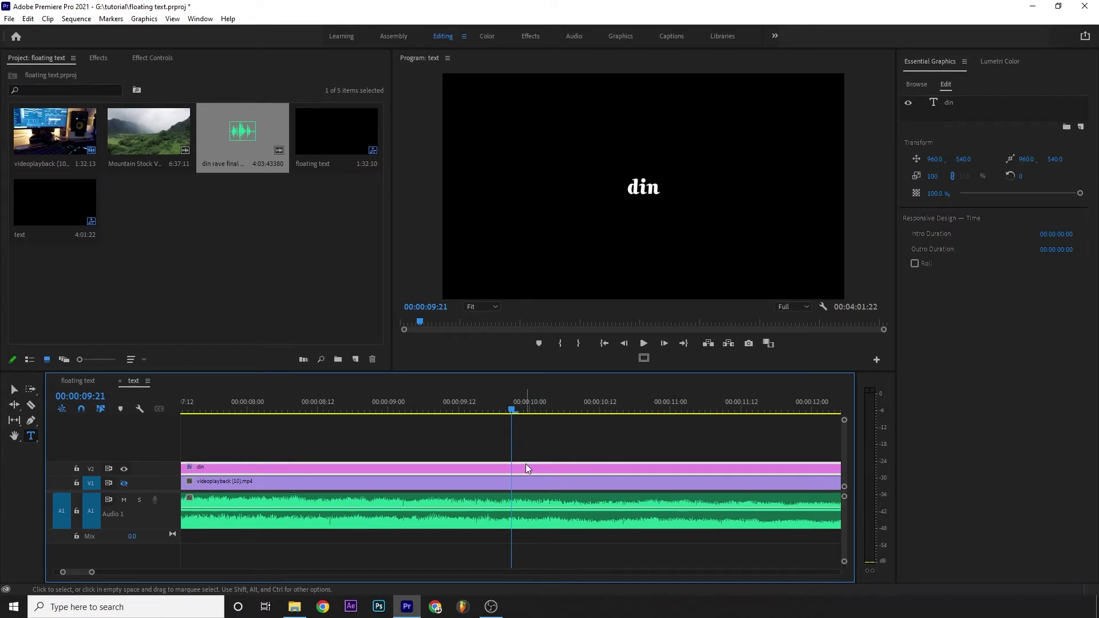
pyautogui.hotkey('ctrl', 'k')
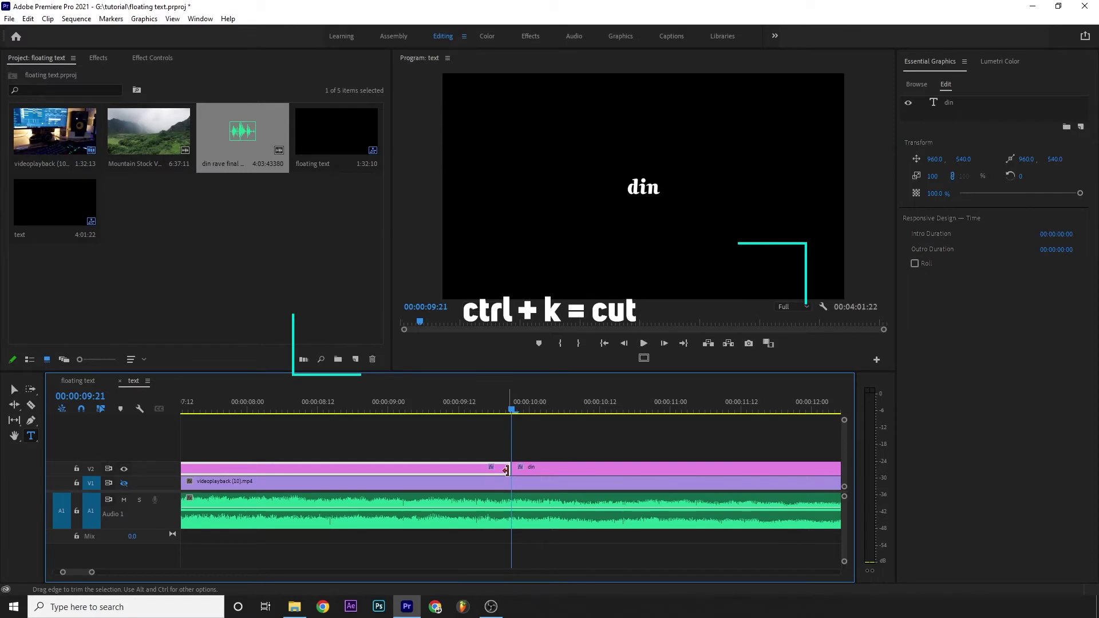
pyautogui.moveTo(505, 470); pyautogui.dragTo(503, 471)
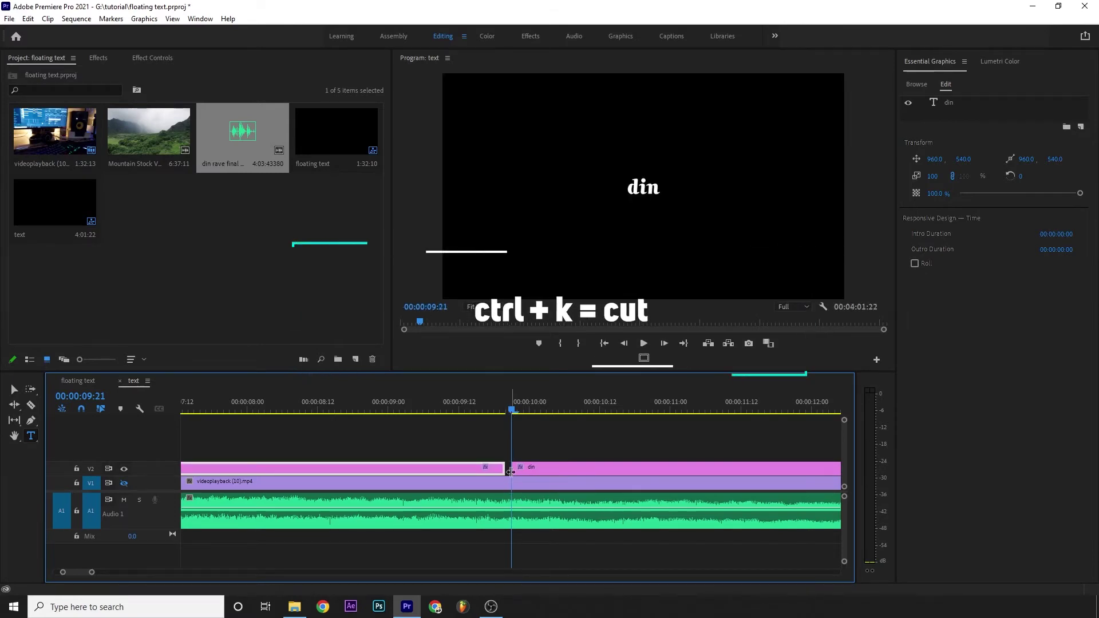
pyautogui.press('v')
pyautogui.press('=')
# - Change the second title's text to 'typ apani thyo' and centre it in the frame
pyautogui.click(541, 469)
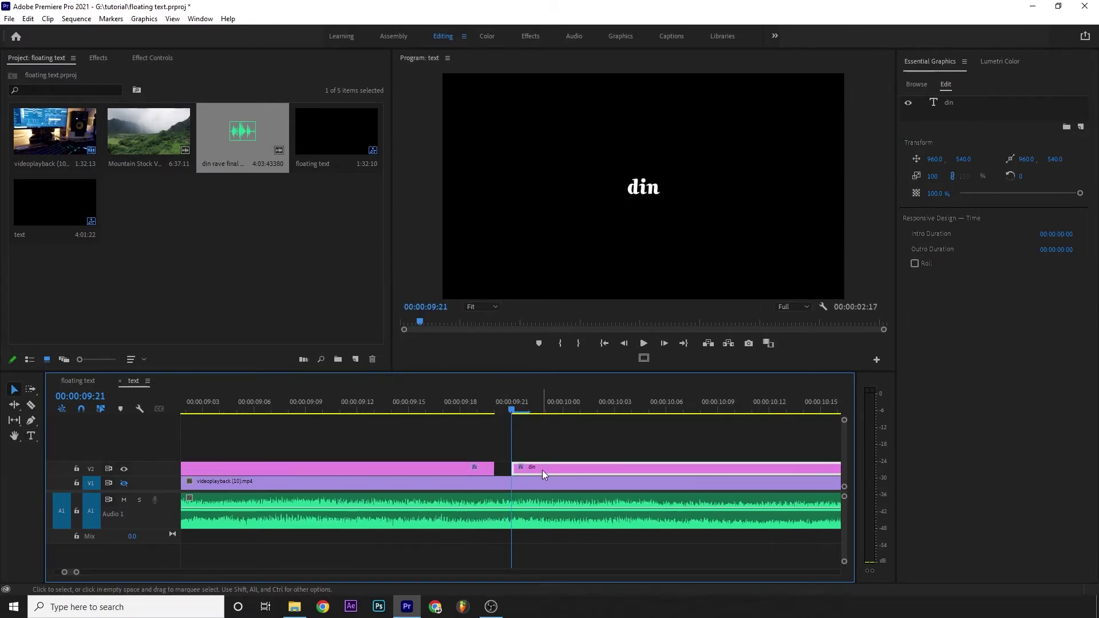
pyautogui.doubleClick(648, 188)
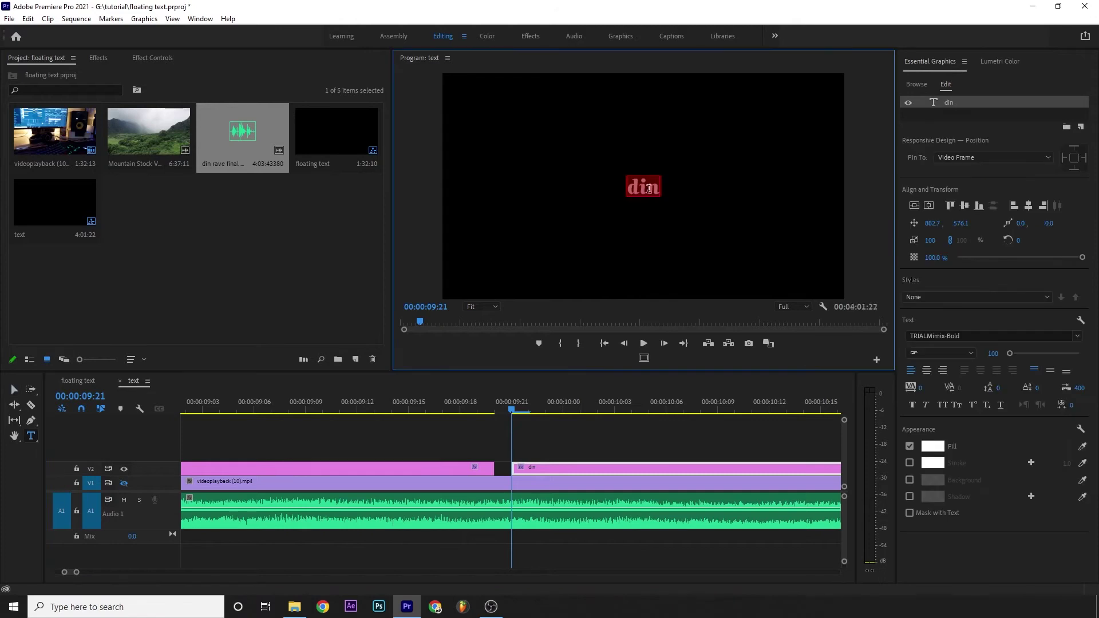
pyautogui.write('typ')
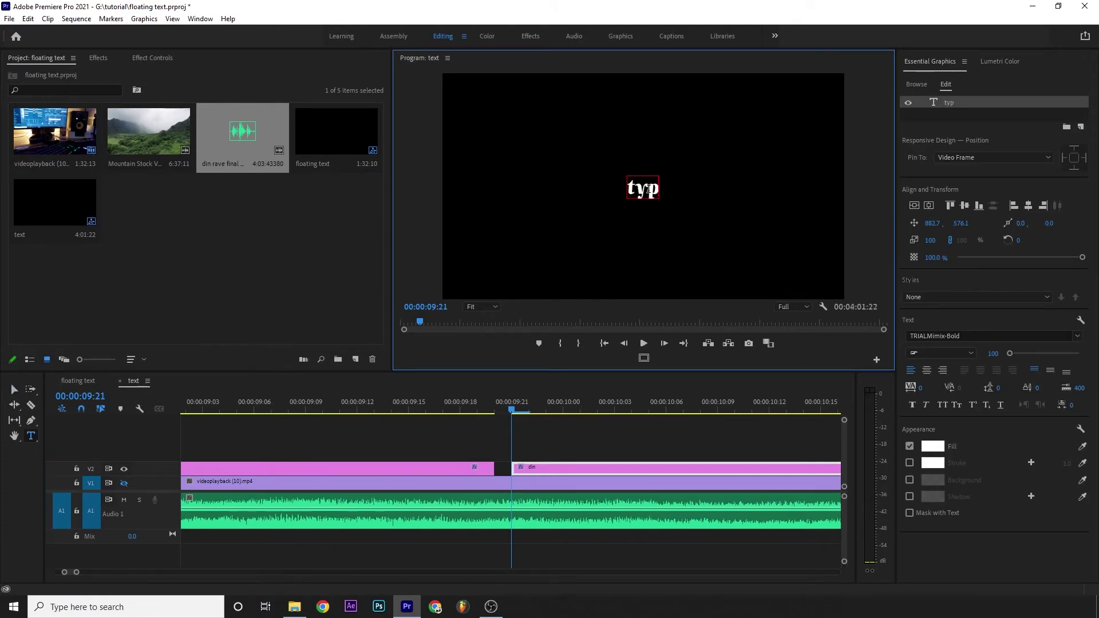
pyautogui.write(' apani thyo')
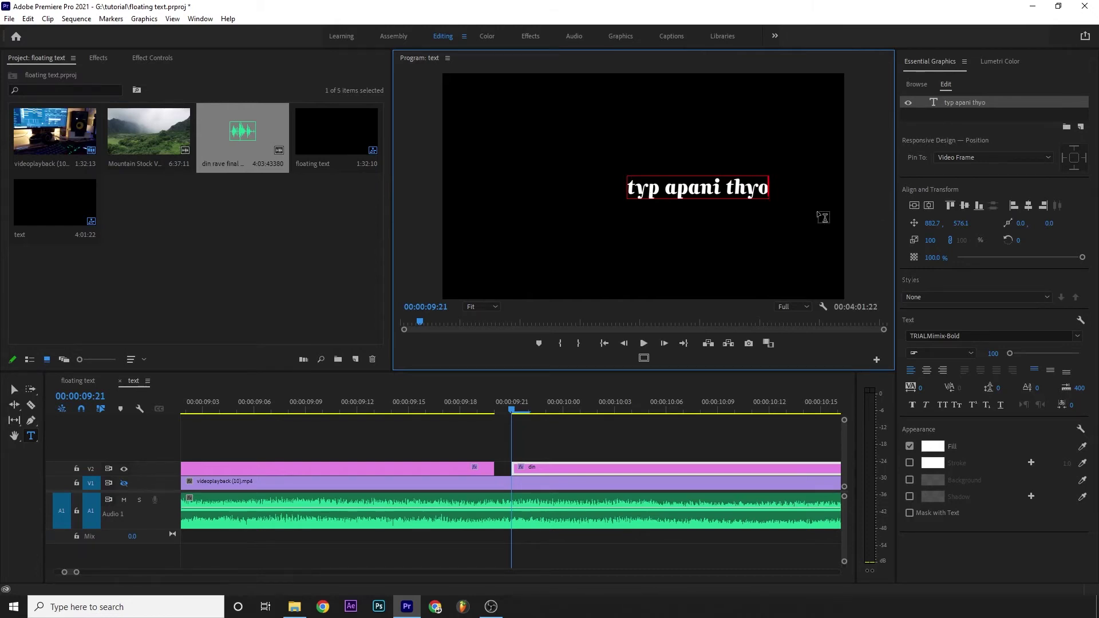
pyautogui.click(967, 207)
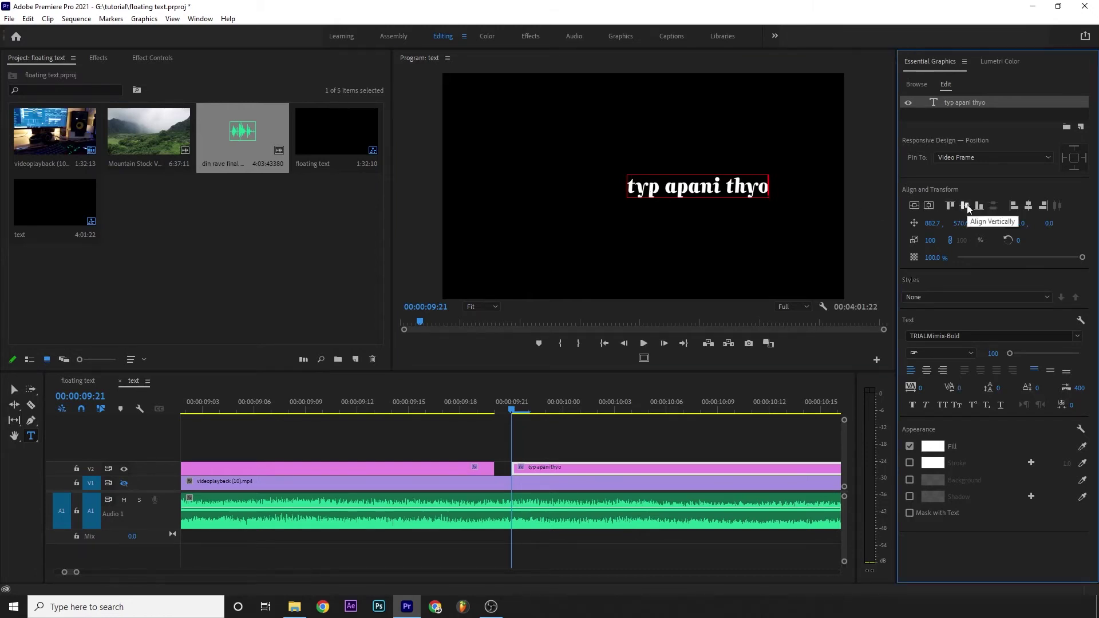
pyautogui.click(1029, 206)
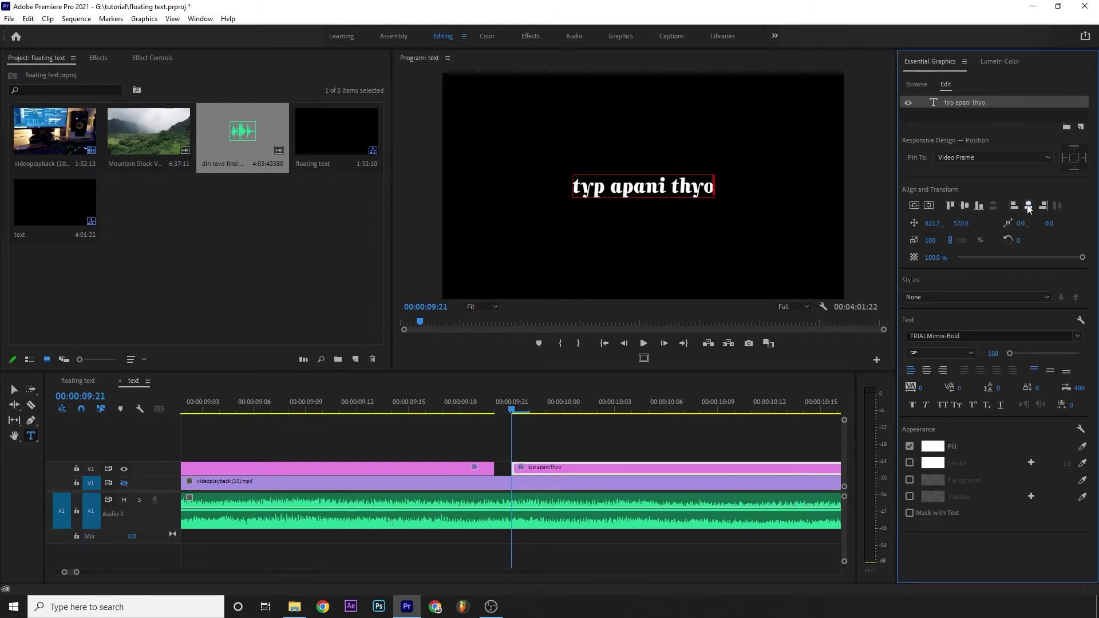
# - Split the title at 00:00:13:06 and trim the first piece back to leave a short gap
pyautogui.click(517, 408)
pyautogui.press('space')
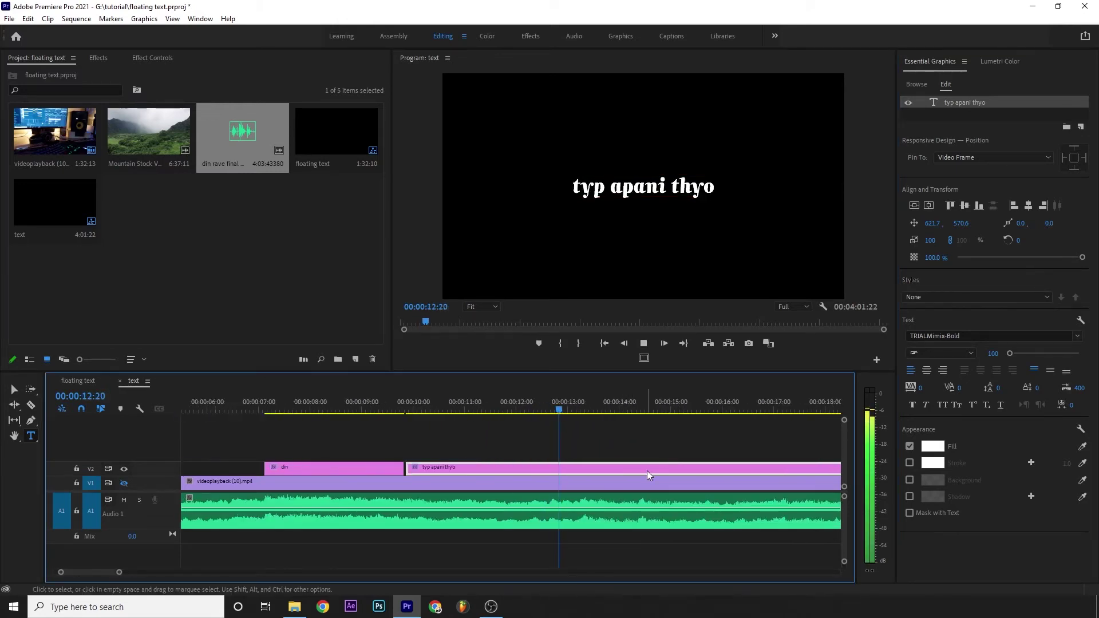
pyautogui.press('space')
pyautogui.press('=')
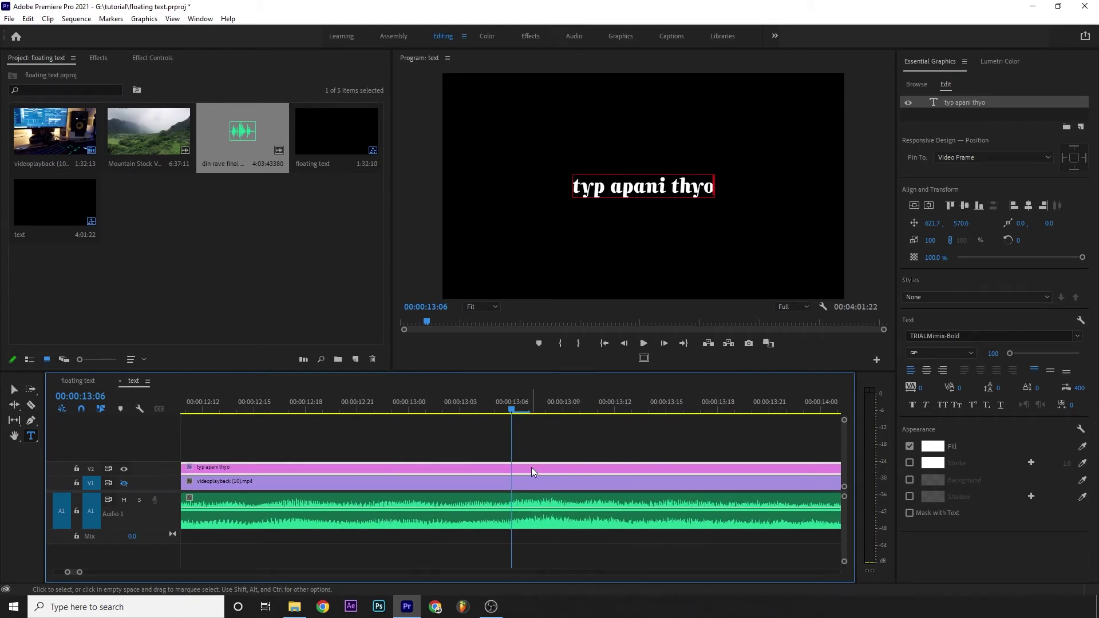
pyautogui.hotkey('ctrl', 'k')
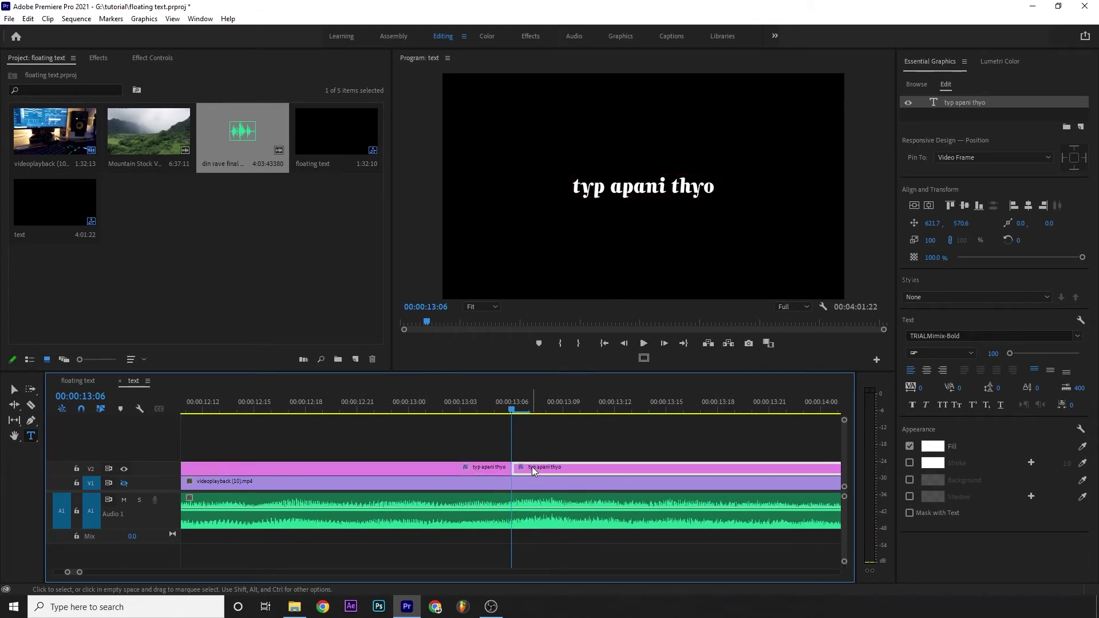
pyautogui.click(531, 466)
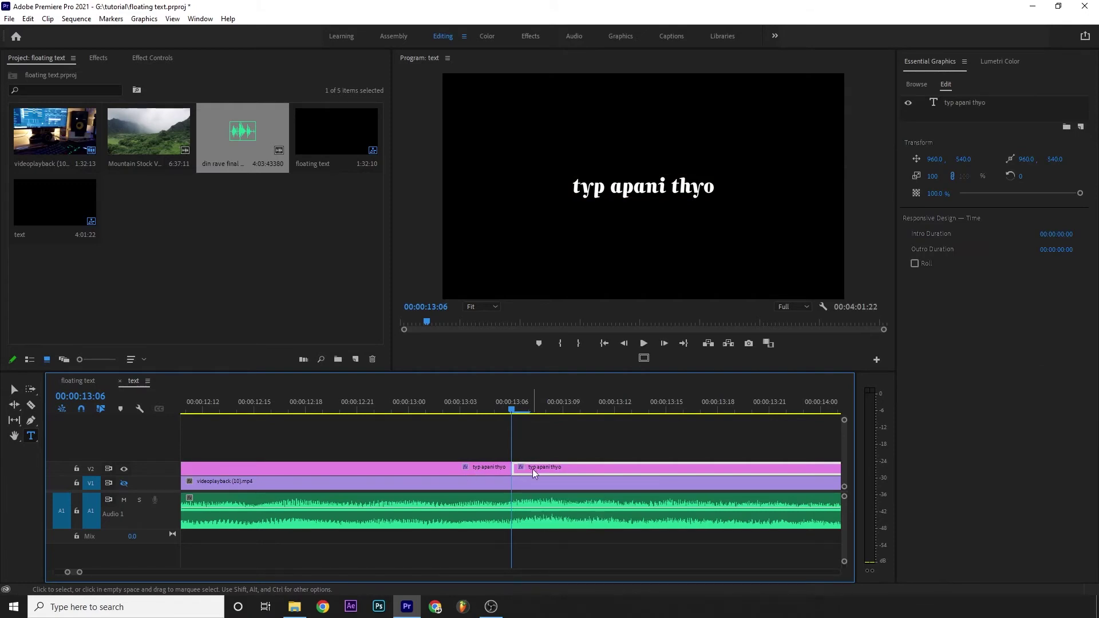
pyautogui.moveTo(498, 470); pyautogui.dragTo(483, 470)
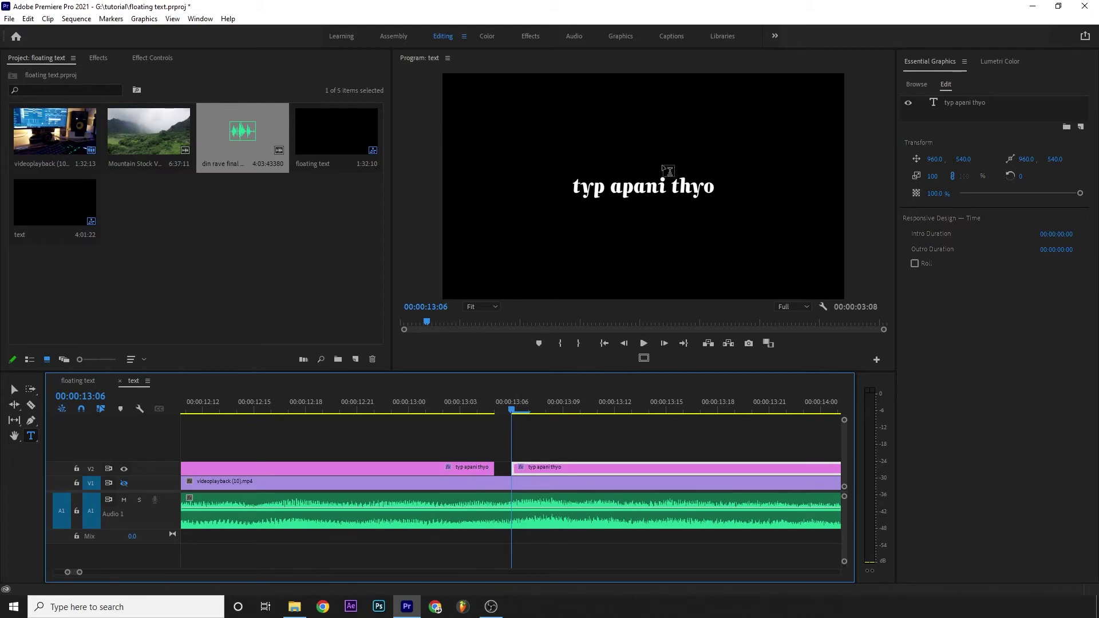
pyautogui.click(658, 188)
# - Replace the third title's text with 'jaba hamro xen' and centre it in the frame
pyautogui.hotkey('ctrl', 'a')
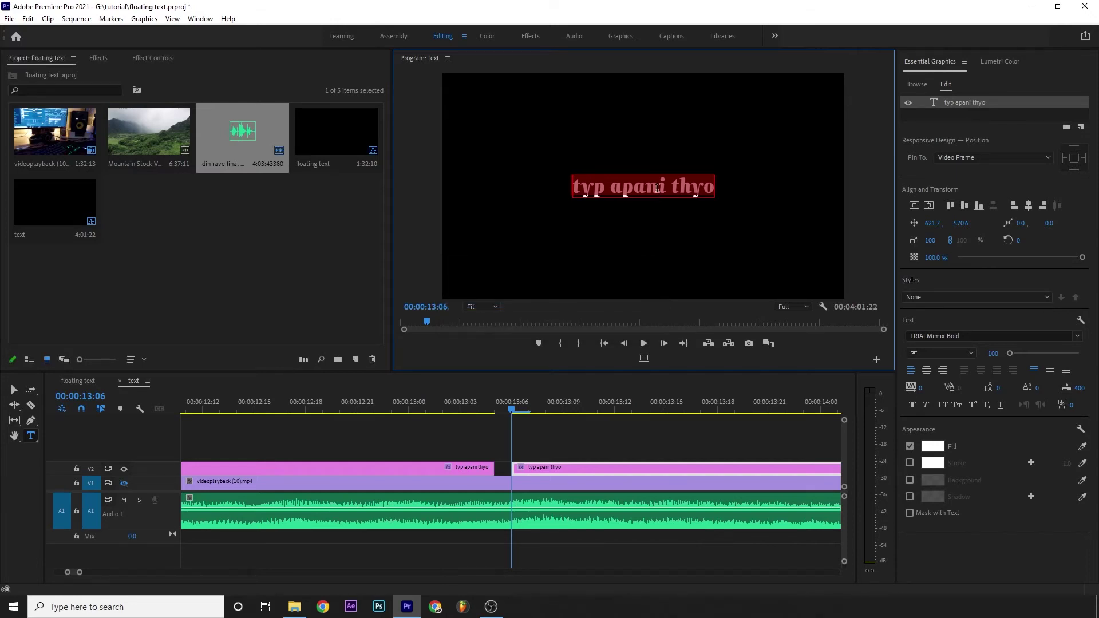
pyautogui.write('jaba han')
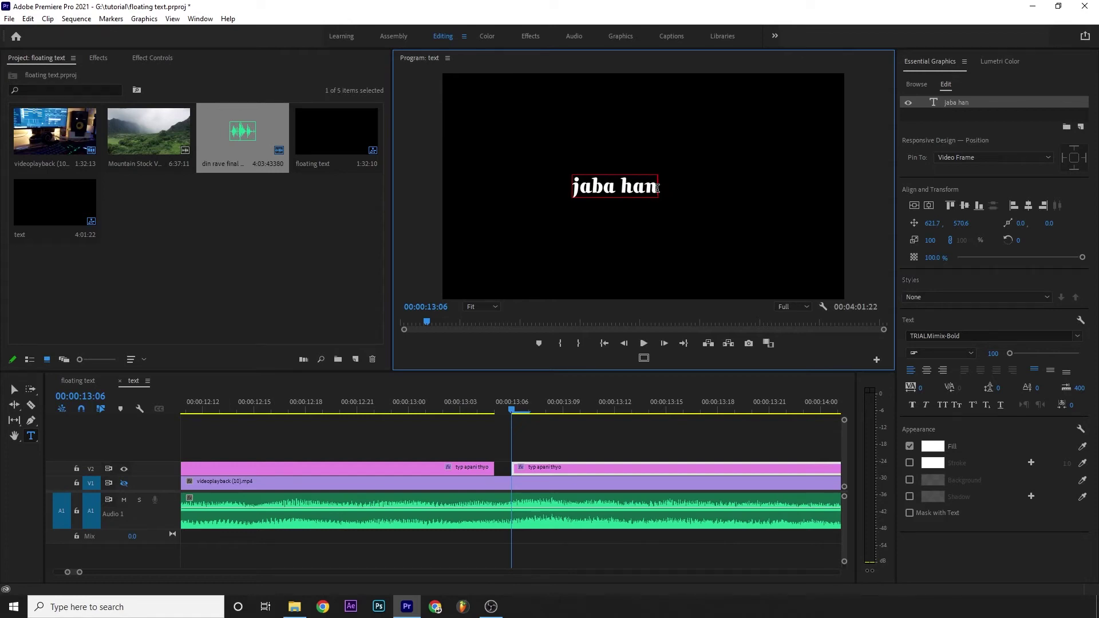
pyautogui.press('BackSpace')
pyautogui.write('mro xen')
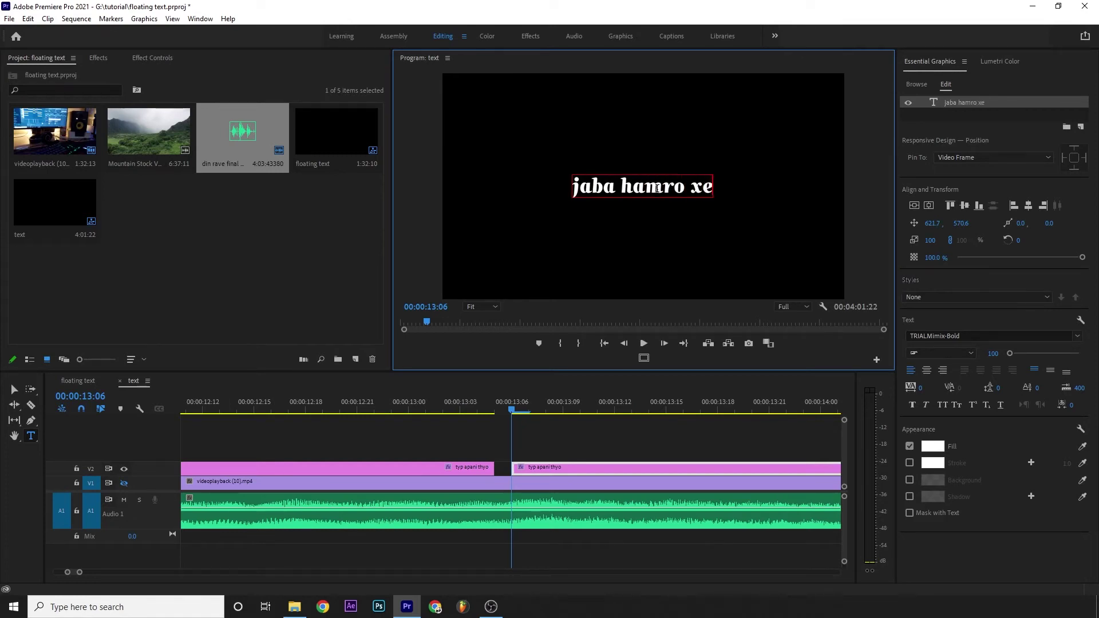
pyautogui.click(964, 207)
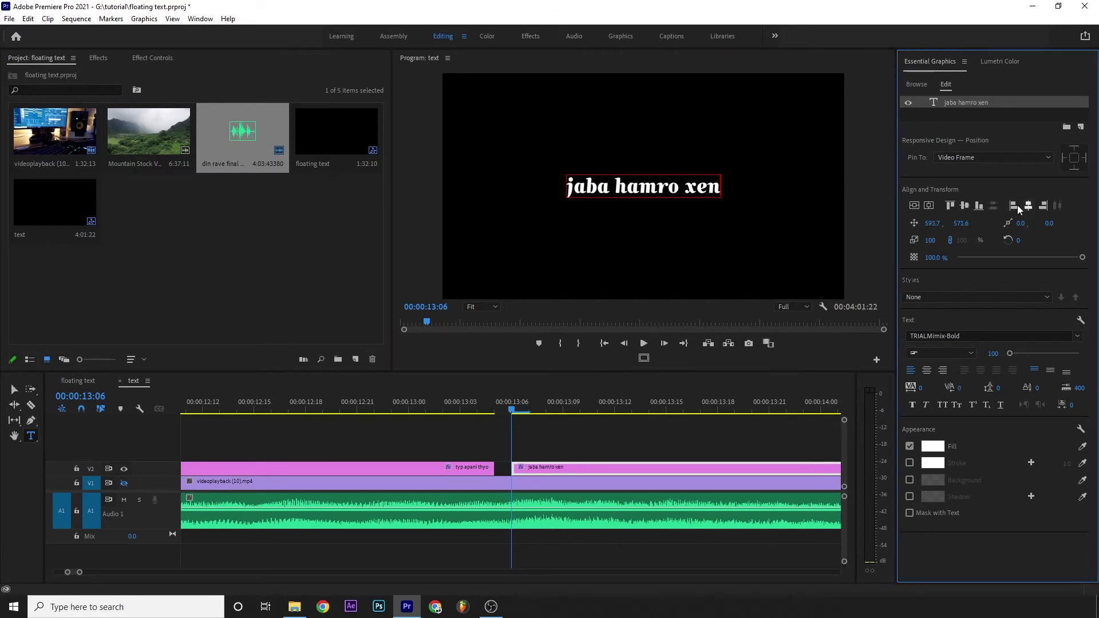
# - Review playback, split the title at 00:00:16:16, and shorten the left piece to leave a gap
pyautogui.click(510, 405)
pyautogui.press('space')
pyautogui.press('-')
pyautogui.press('-')
pyautogui.press('-')
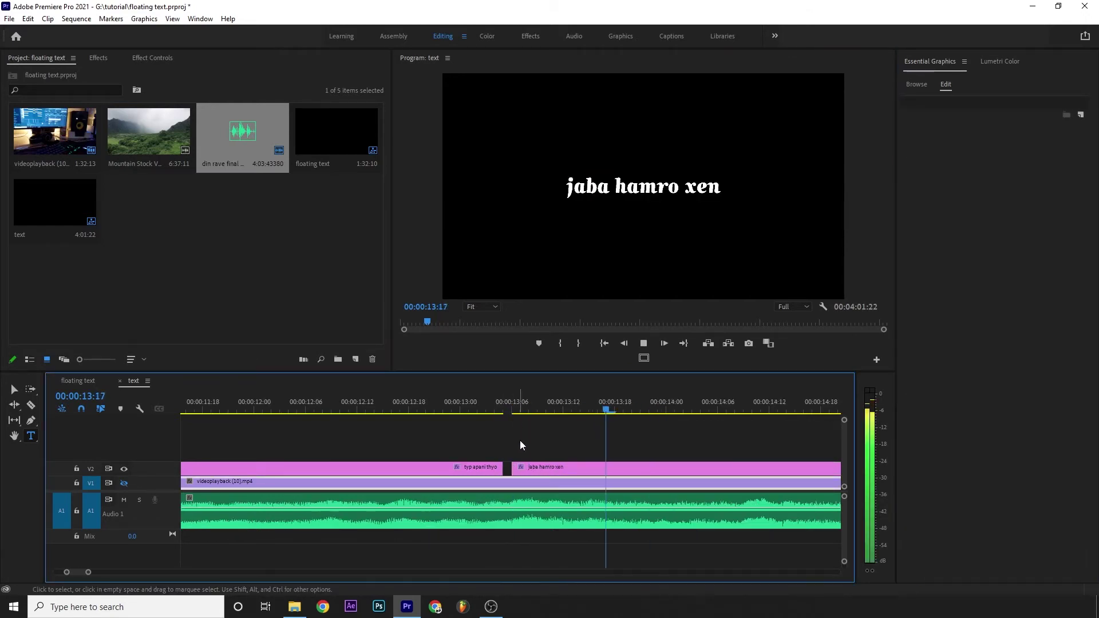
pyautogui.click(620, 469)
pyautogui.press('=')
pyautogui.press('=')
pyautogui.press('=')
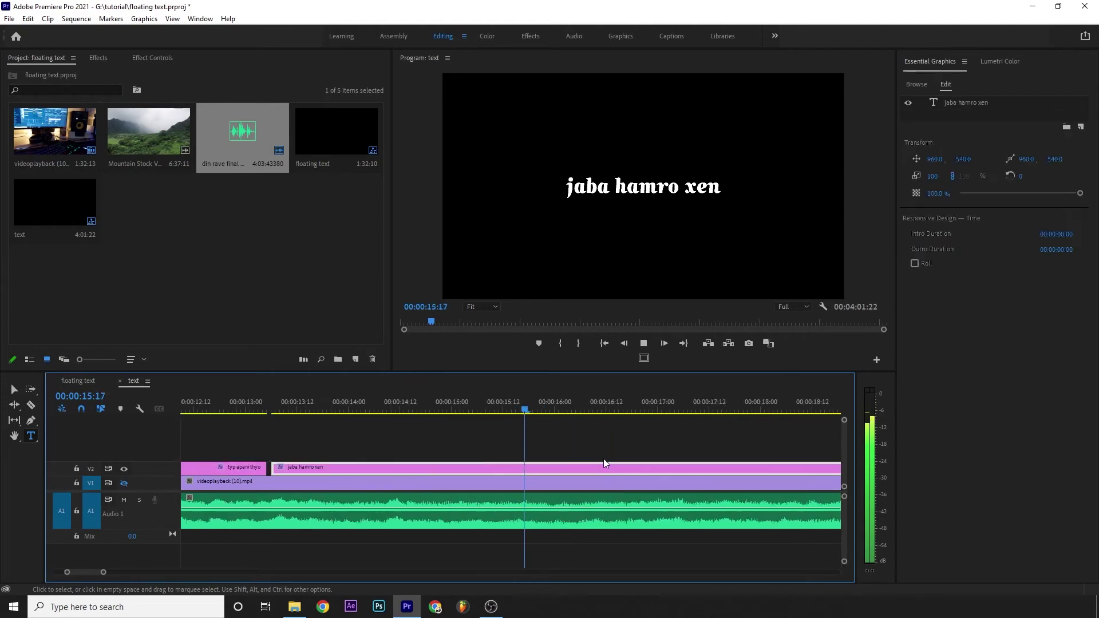
pyautogui.press('space')
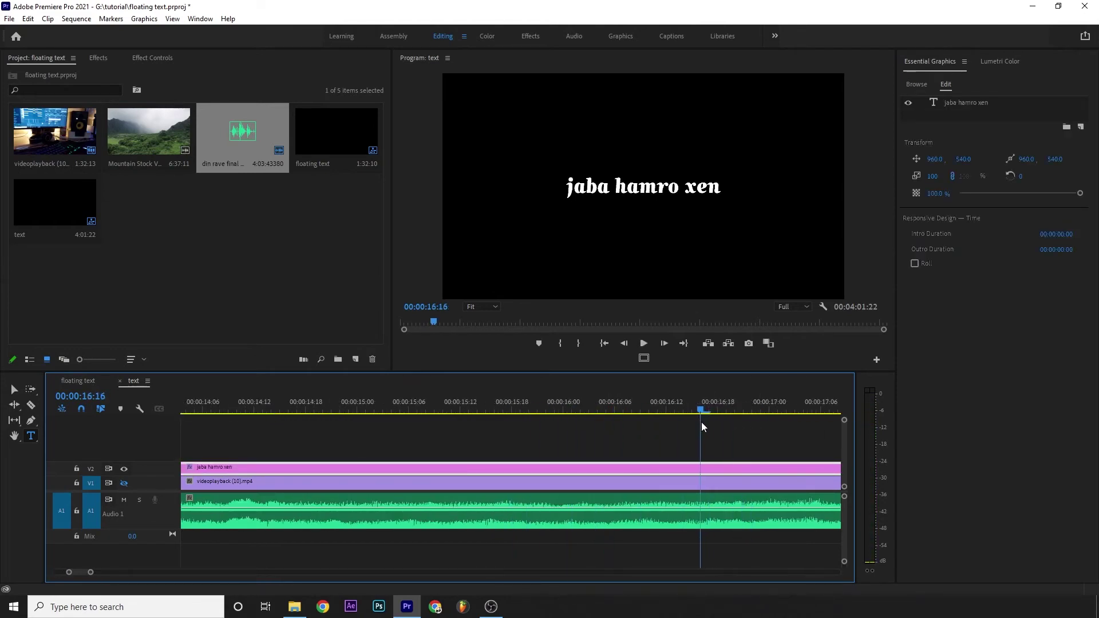
pyautogui.click(701, 407)
pyautogui.hotkey('ctrl', 'k')
pyautogui.press('-')
pyautogui.press('-')
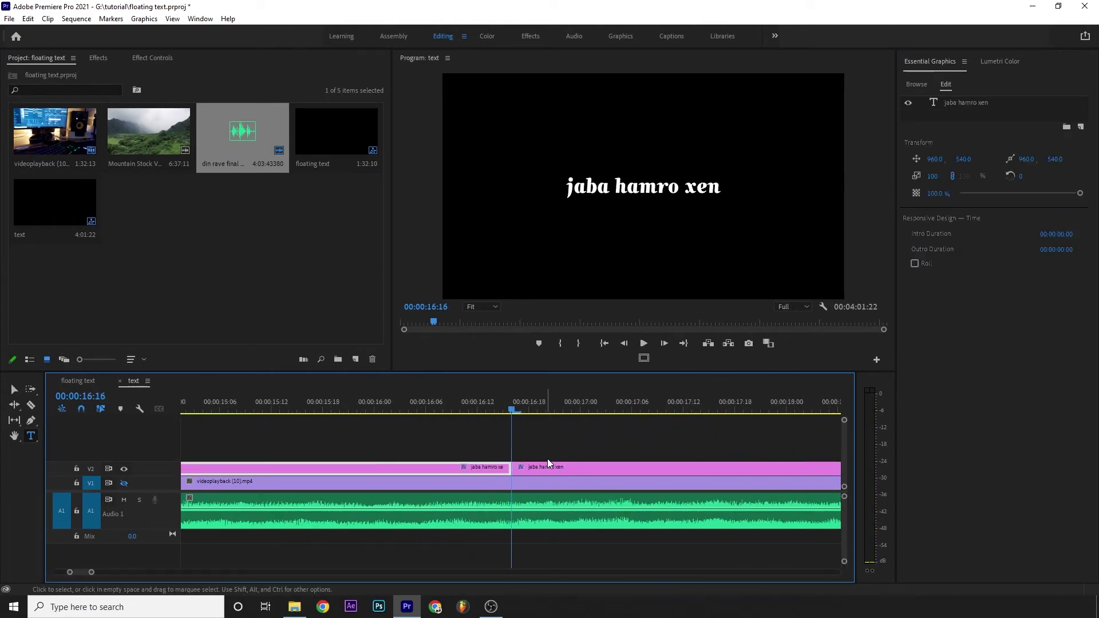
pyautogui.click(533, 469)
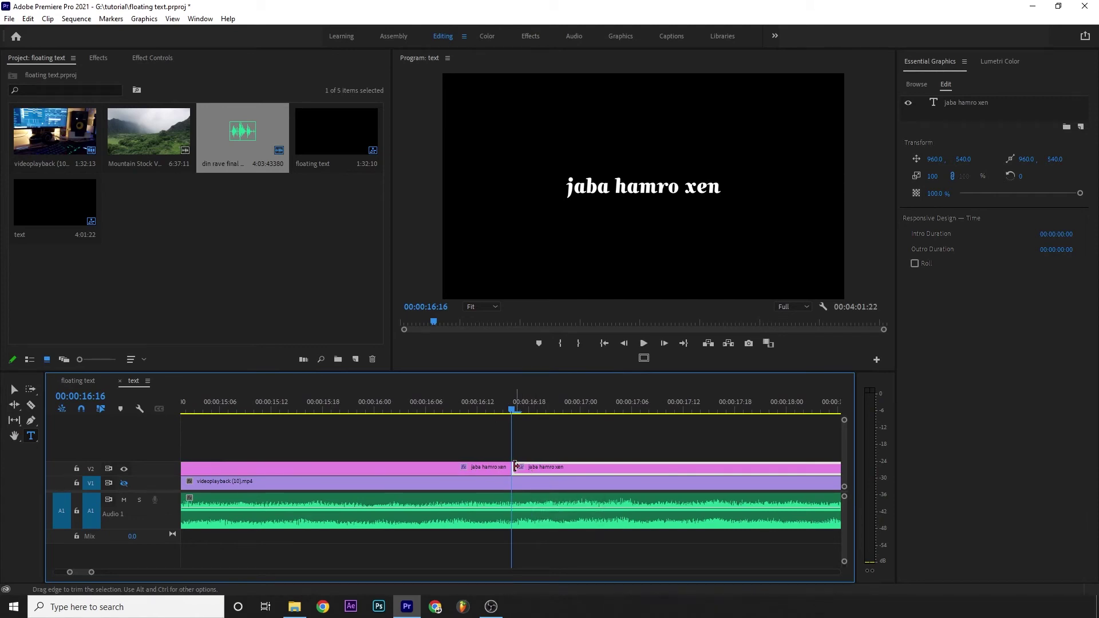
pyautogui.moveTo(509, 466); pyautogui.dragTo(502, 466)
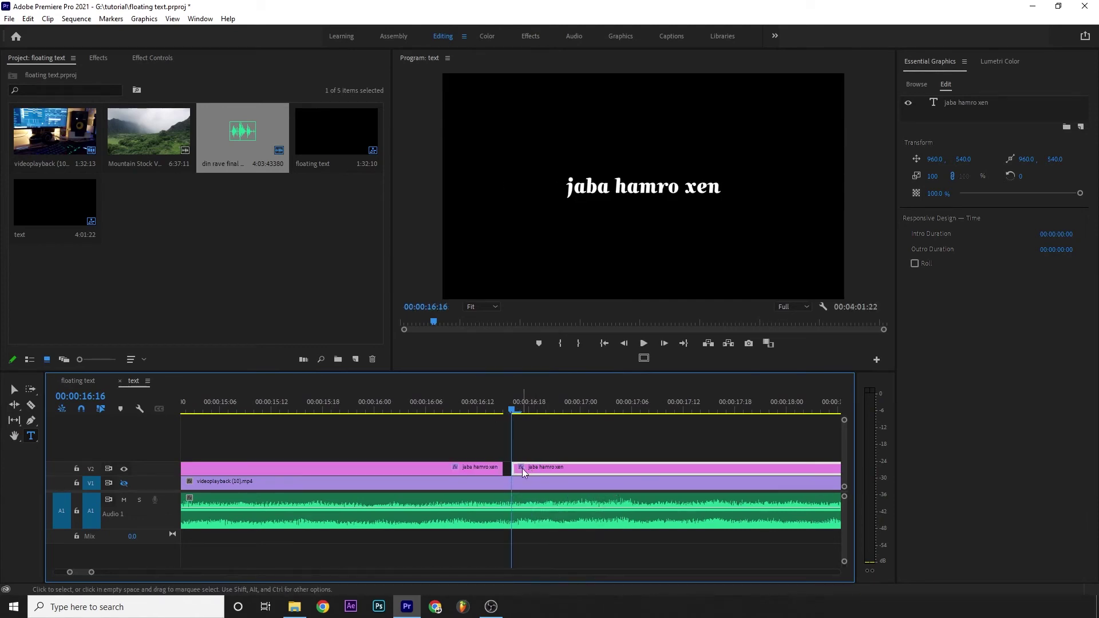
# - Start replacing the right piece's text with 'angalo ma bi'
pyautogui.click(640, 189)
pyautogui.hotkey('ctrl', 'a')
pyautogui.write('an')
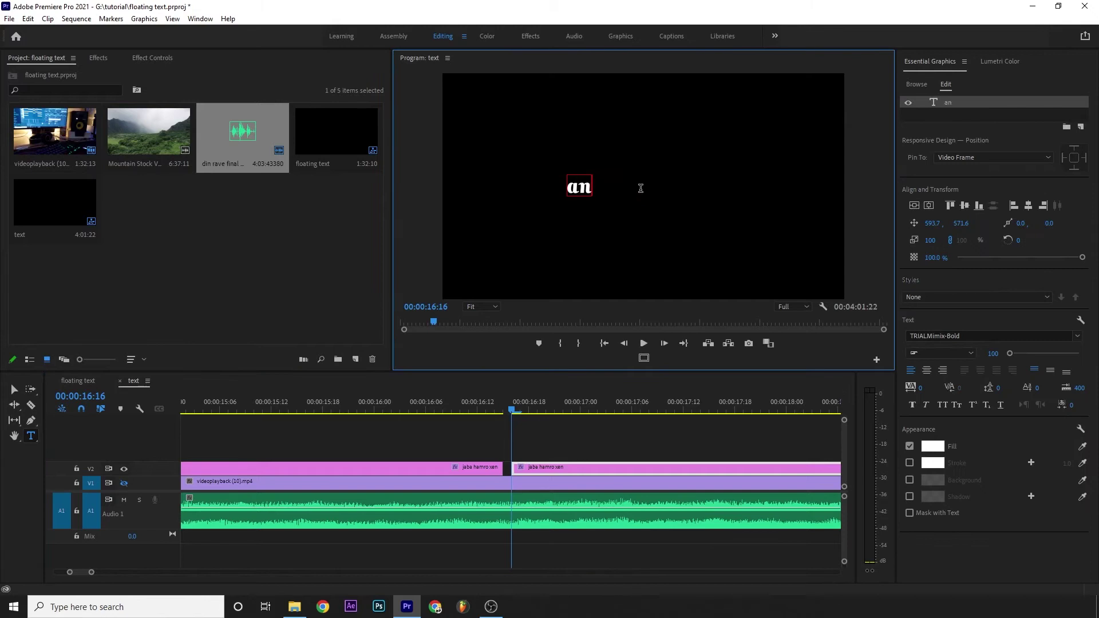
pyautogui.write('galo ma biy')
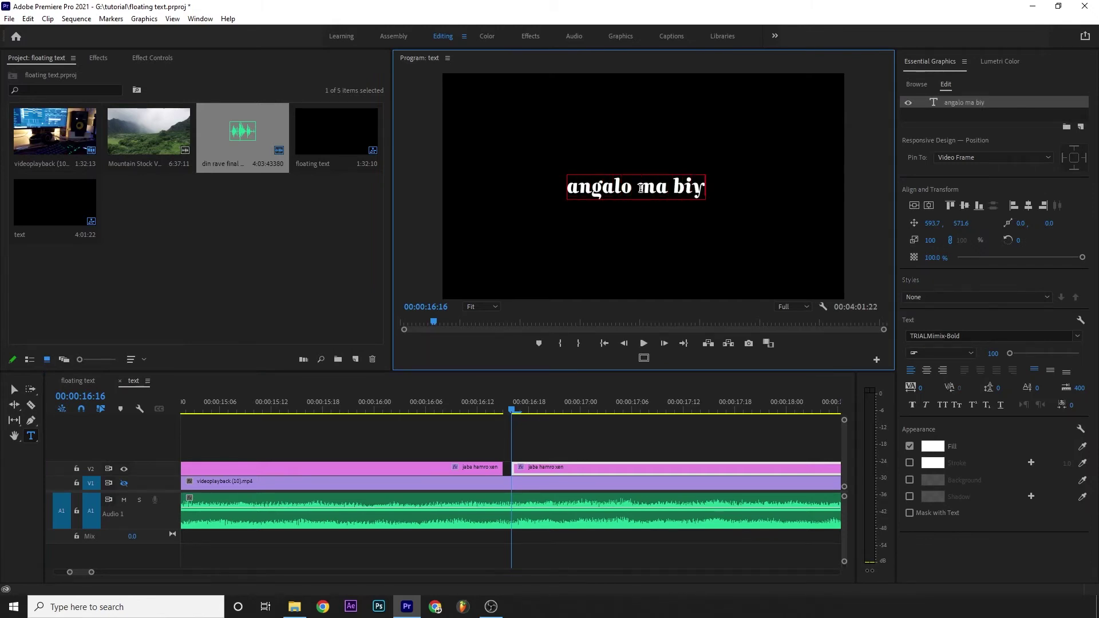
# - Correct the lyric to 'angalo ma bit thyo' and centre it horizontally
pyautogui.press('BackSpace')
pyautogui.write('t thyo')
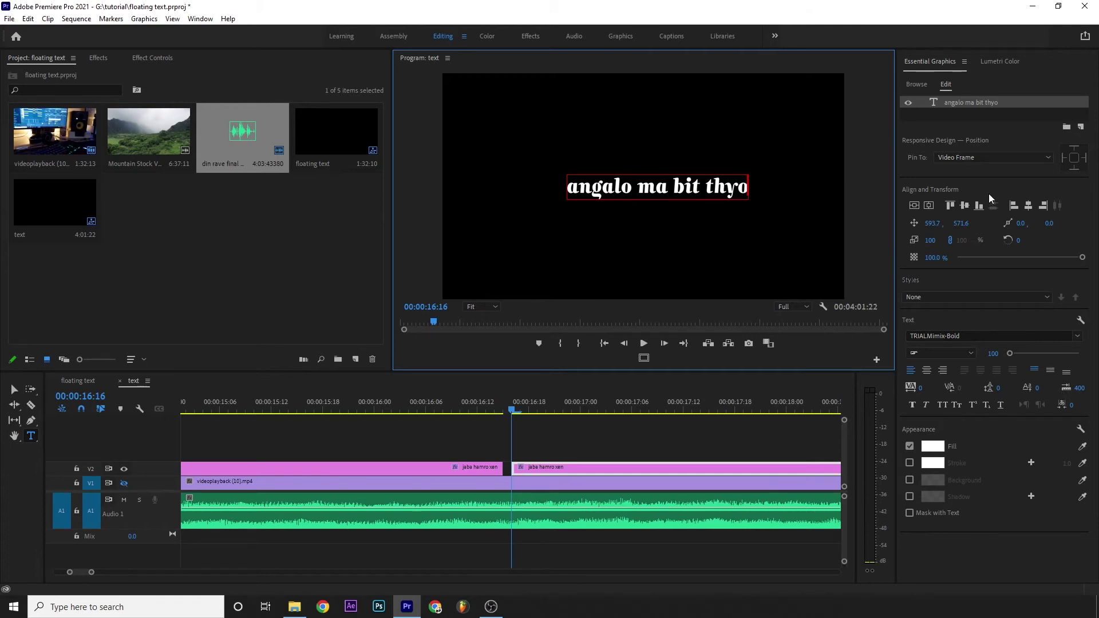
pyautogui.click(1027, 207)
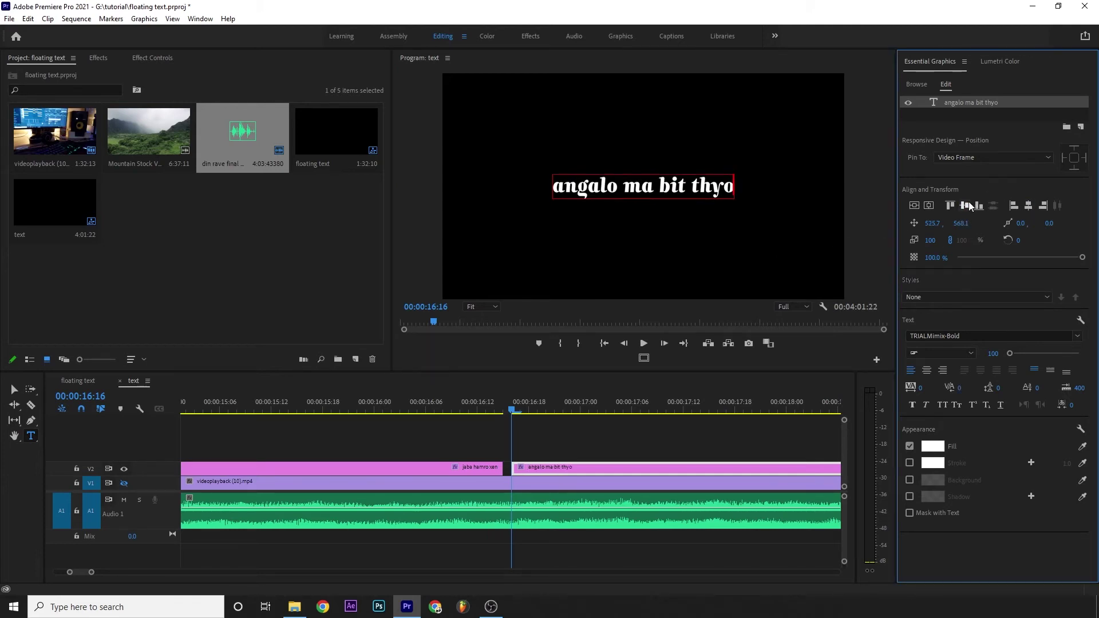
# - Split the title at 00:00:21:08 and end the first part two frames earlier
pyautogui.click(506, 416)
pyautogui.press('space')
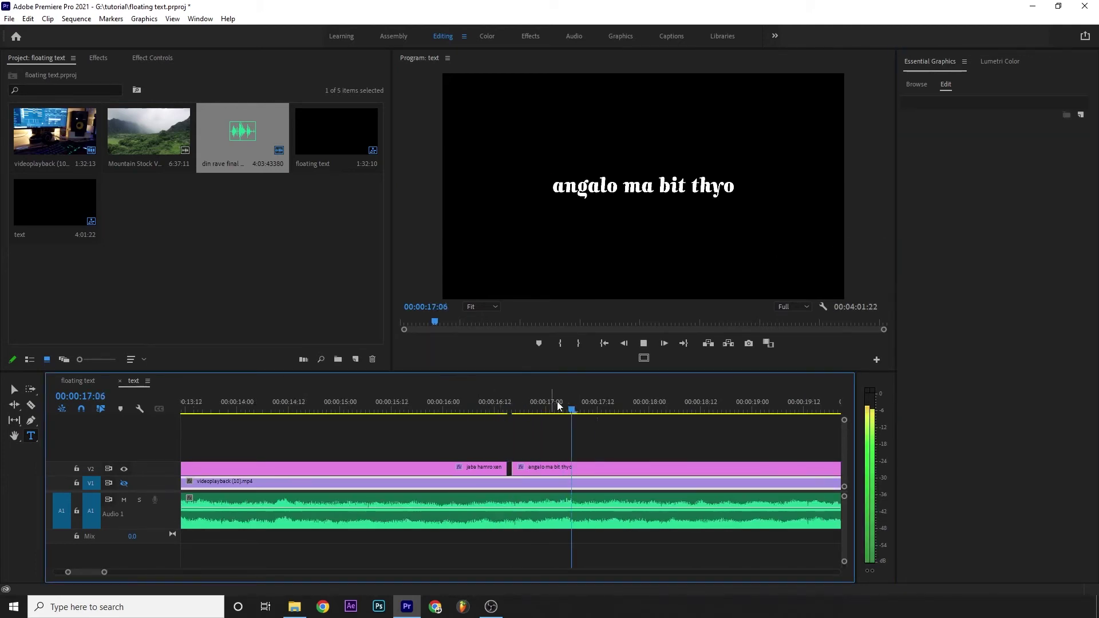
pyautogui.press('-')
pyautogui.press('-')
pyautogui.press('-')
pyautogui.click(590, 467)
pyautogui.press('=')
pyautogui.press('=')
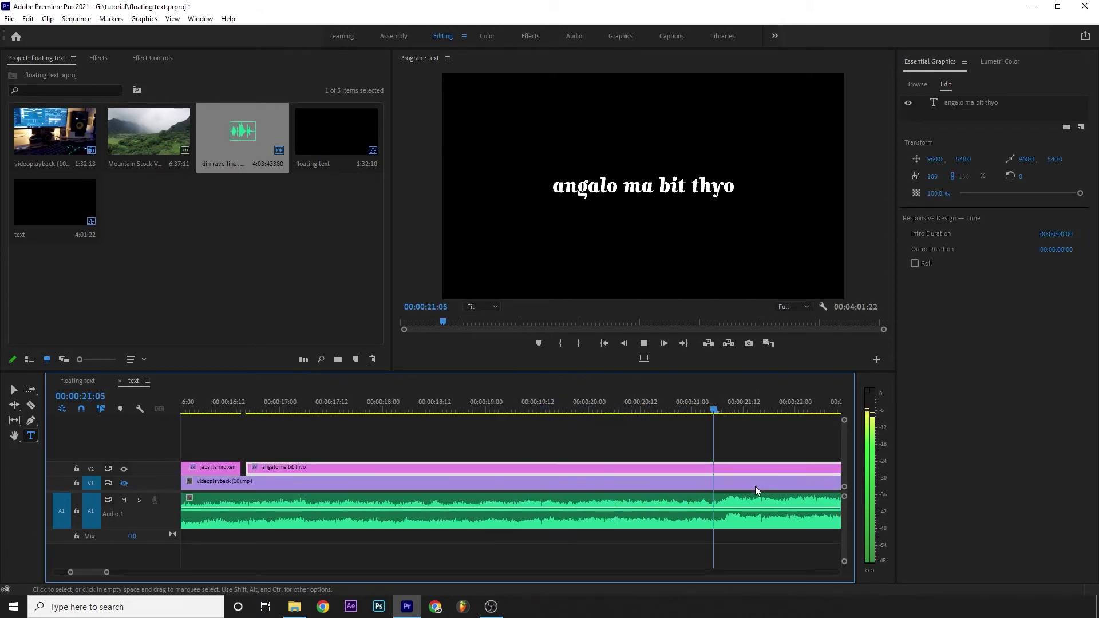
pyautogui.press('space')
pyautogui.click(727, 408)
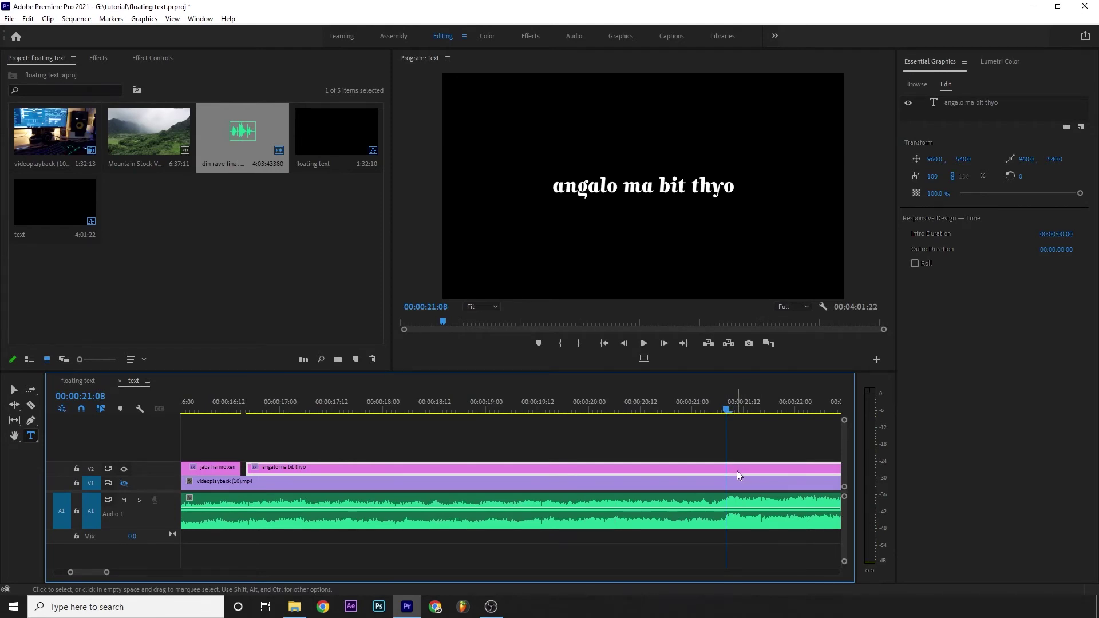
pyautogui.hotkey('ctrl', 'k')
pyautogui.moveTo(723, 468); pyautogui.dragTo(714, 468)
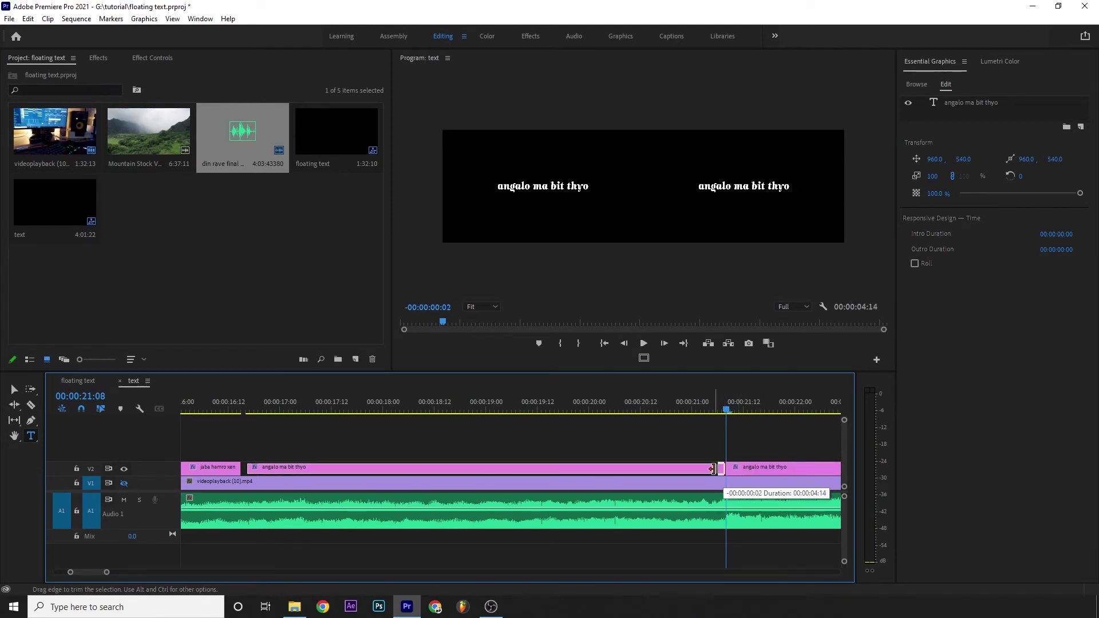
# - Select the following title clip and its text in the preview for editing
pyautogui.click(756, 465)
pyautogui.scroll(-3, 758, 465)
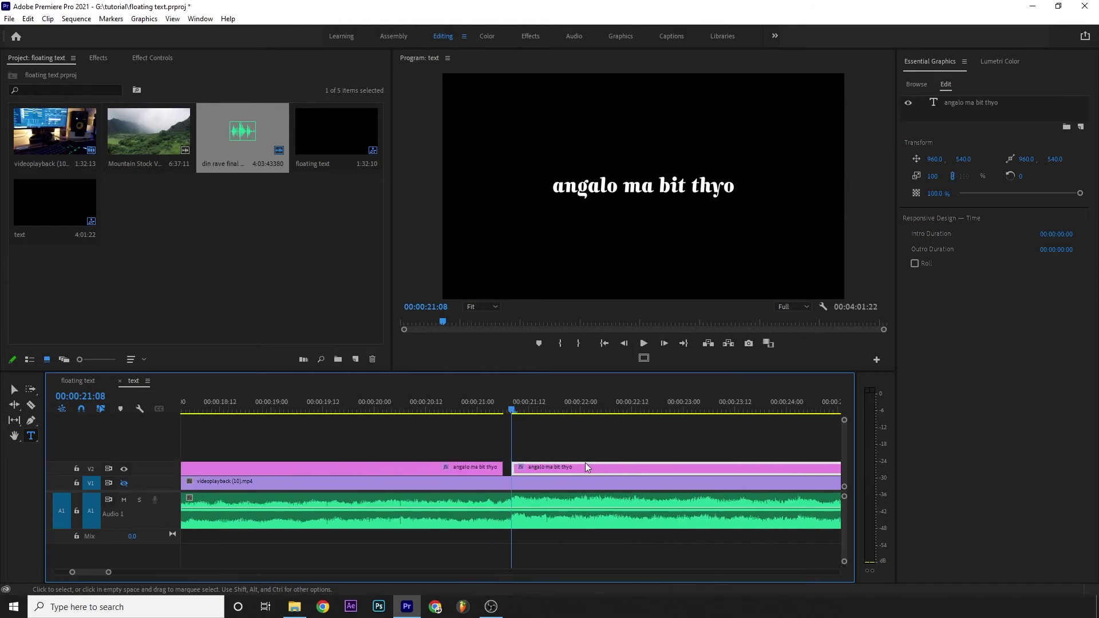
pyautogui.click(639, 189)
# - Replace the title text with 'din' and centre it horizontally
pyautogui.hotkey('ctrl', 'a')
pyautogui.write('din')
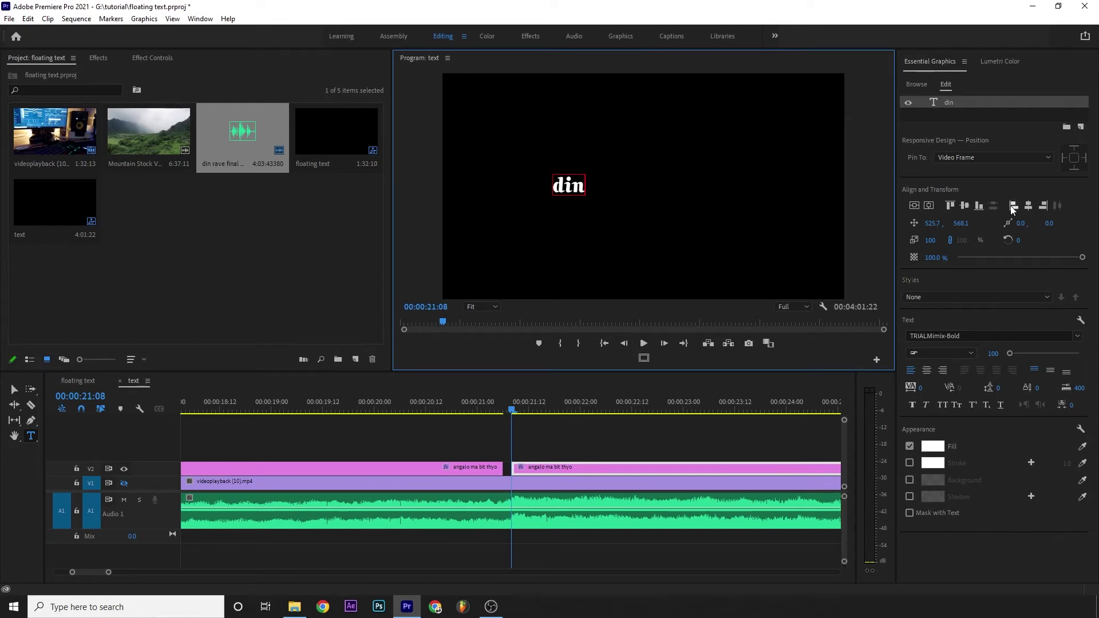
pyautogui.click(1029, 206)
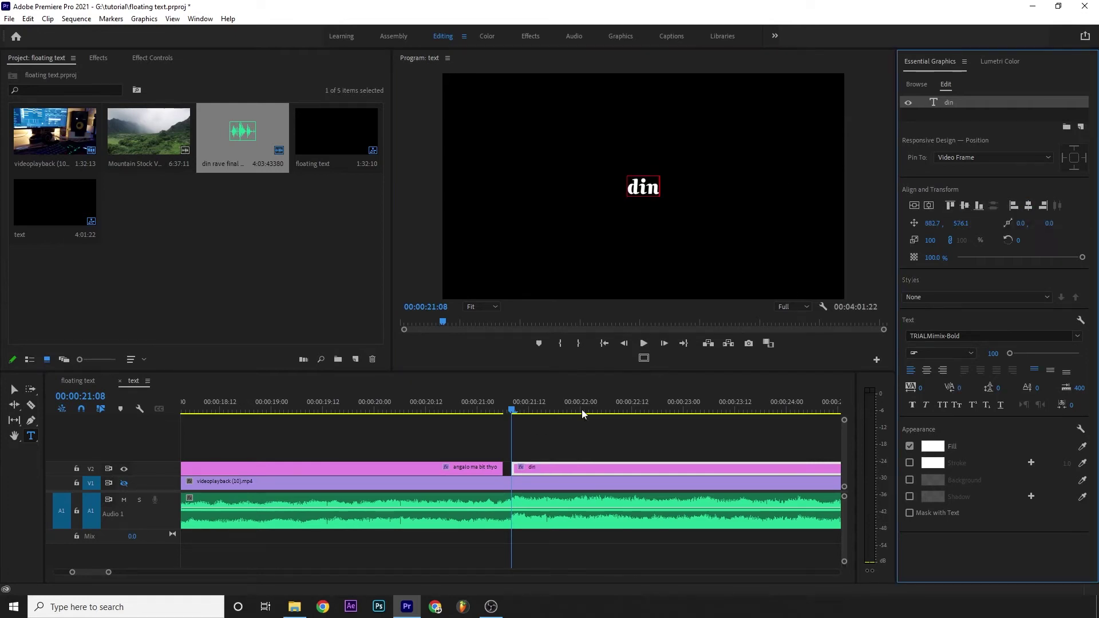
pyautogui.click(500, 410)
# - Split the din clip at 00:00:24:00 and trim its first part to leave a gap
pyautogui.press('space')
pyautogui.press('-')
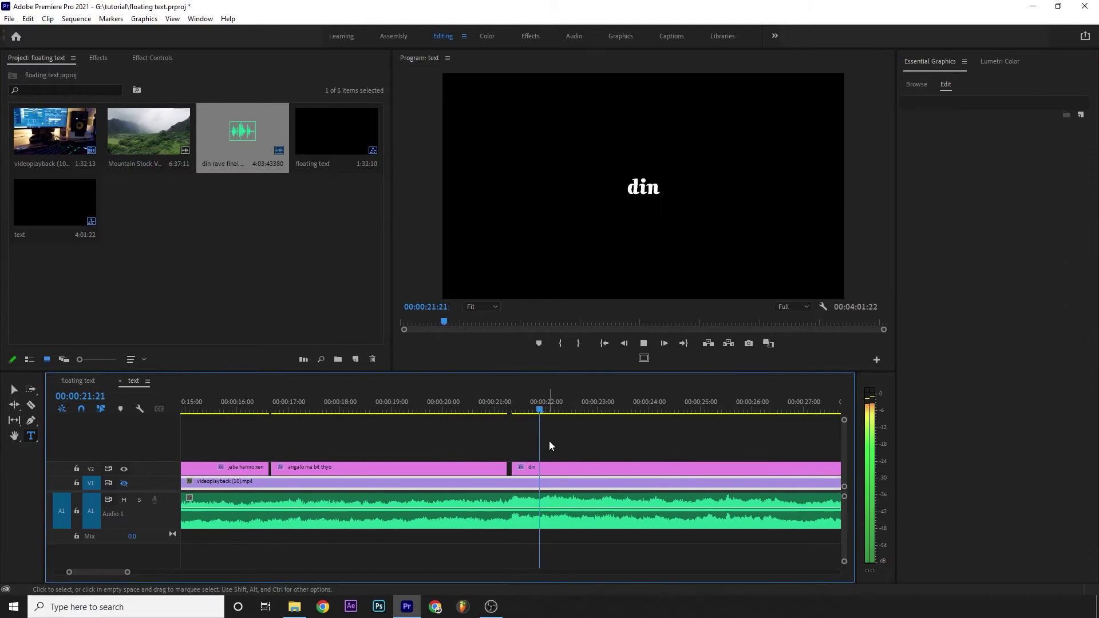
pyautogui.click(588, 467)
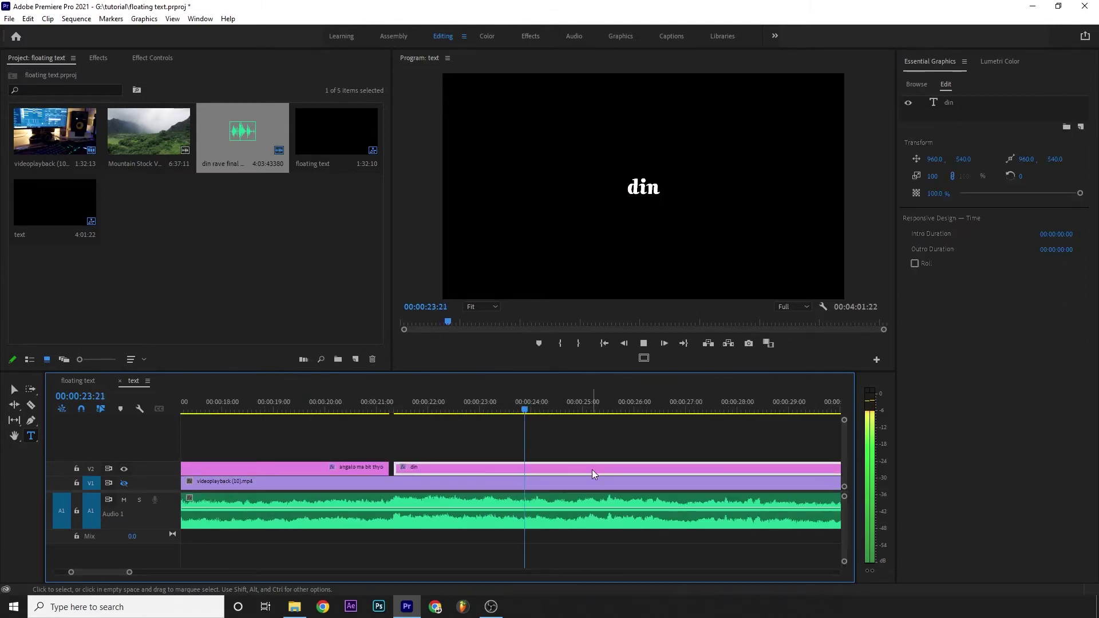
pyautogui.press('space')
pyautogui.press('=')
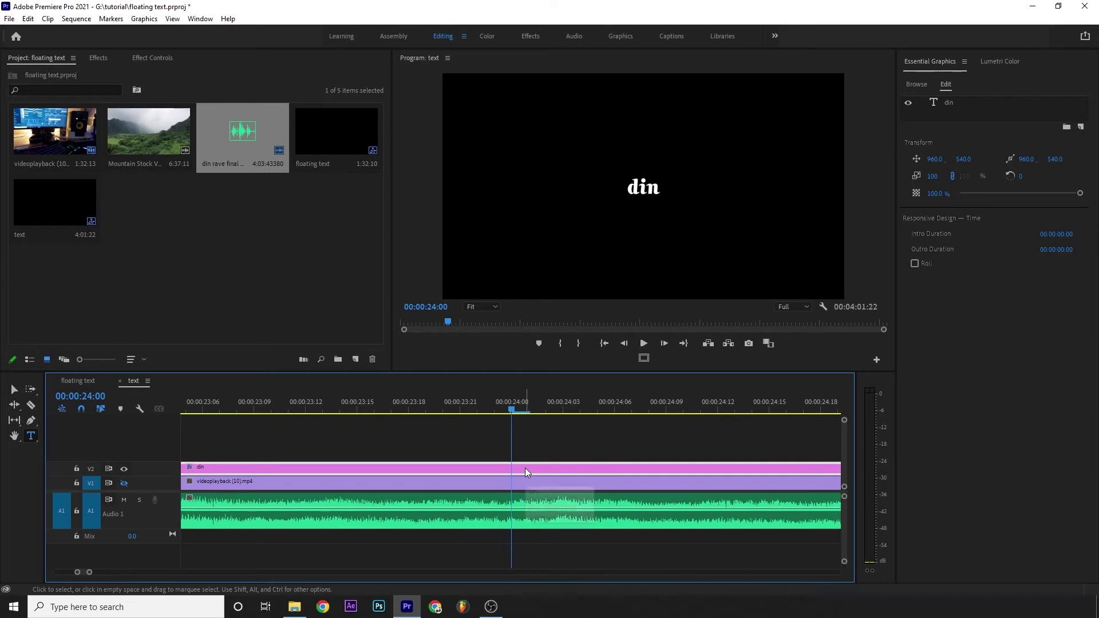
pyautogui.hotkey('ctrl', 'k')
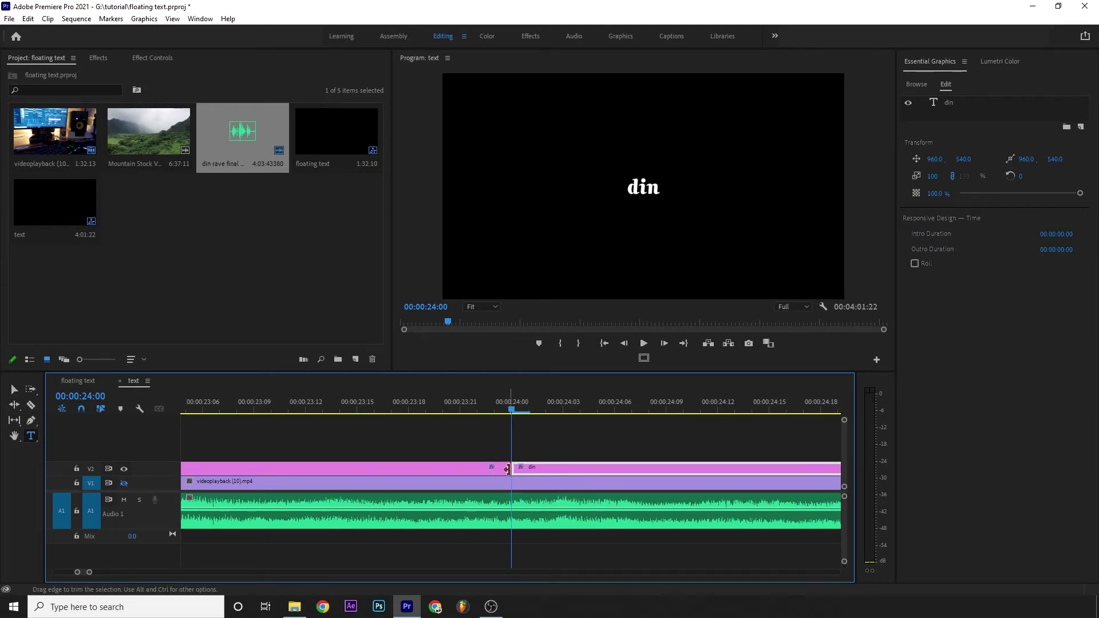
pyautogui.moveTo(504, 467); pyautogui.dragTo(494, 467)
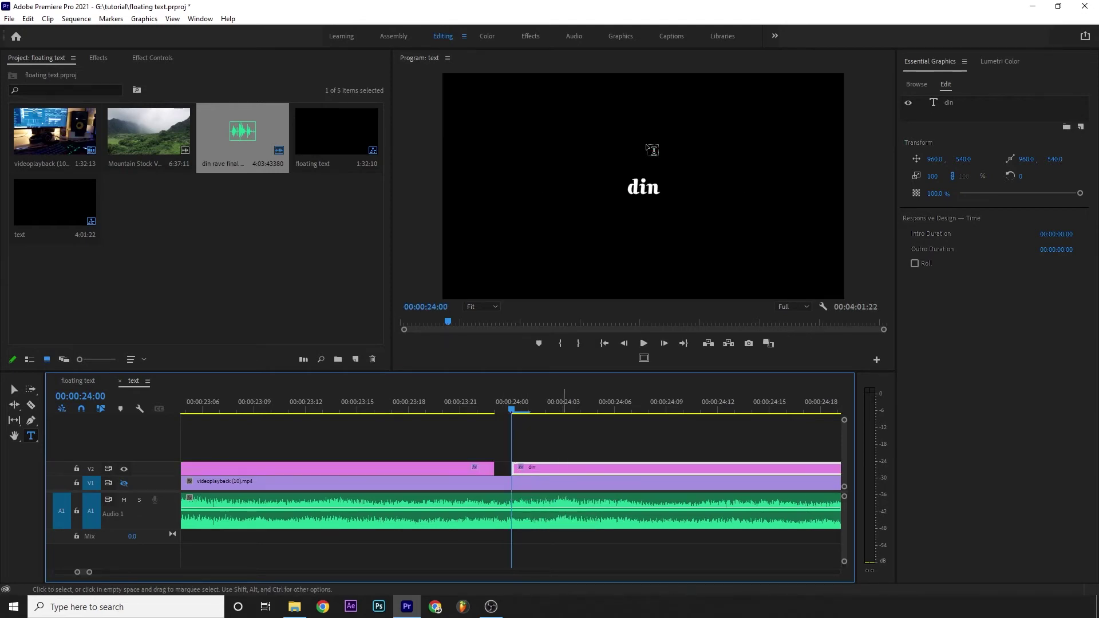
# - Retype the title as 'yesto pani rahexa' and centre it horizontally
pyautogui.click(646, 187)
pyautogui.doubleClick(645, 187)
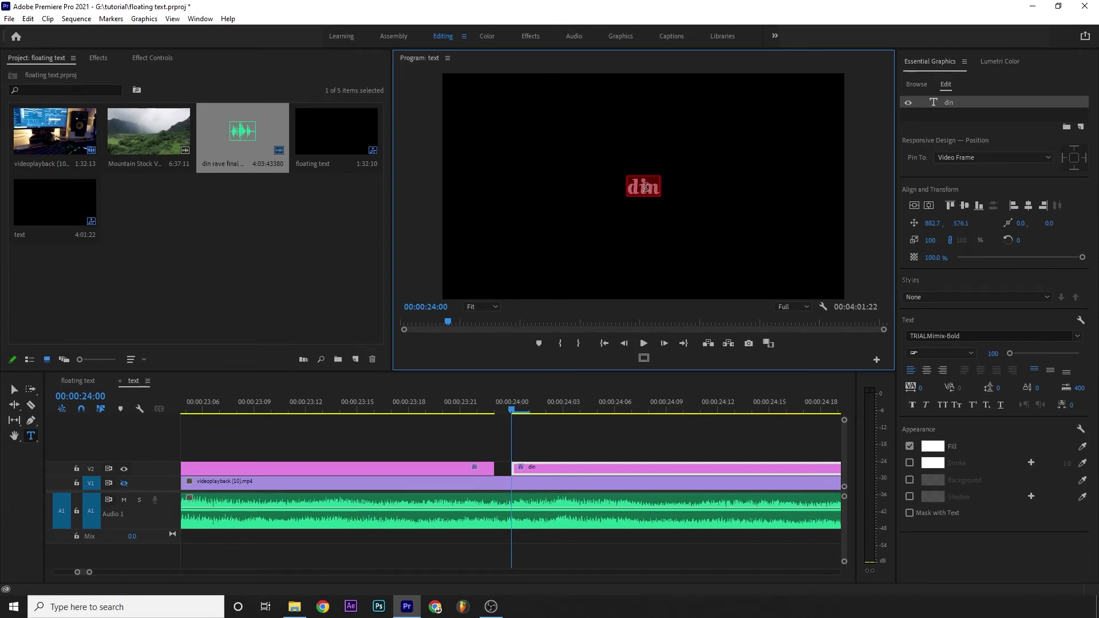
pyautogui.write('yesto')
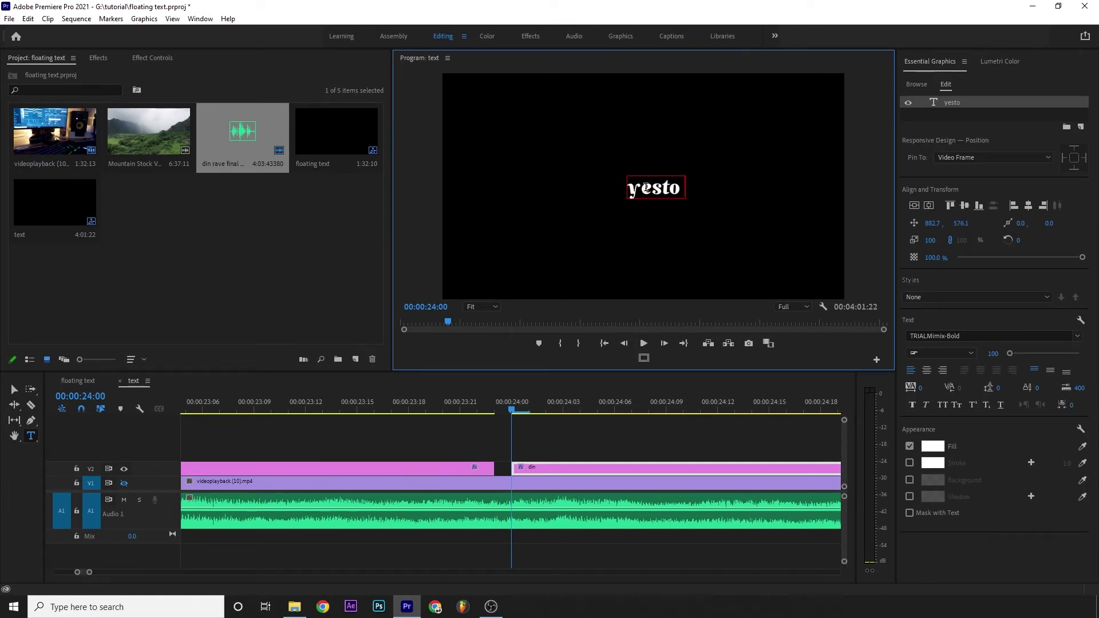
pyautogui.write(' pani rah')
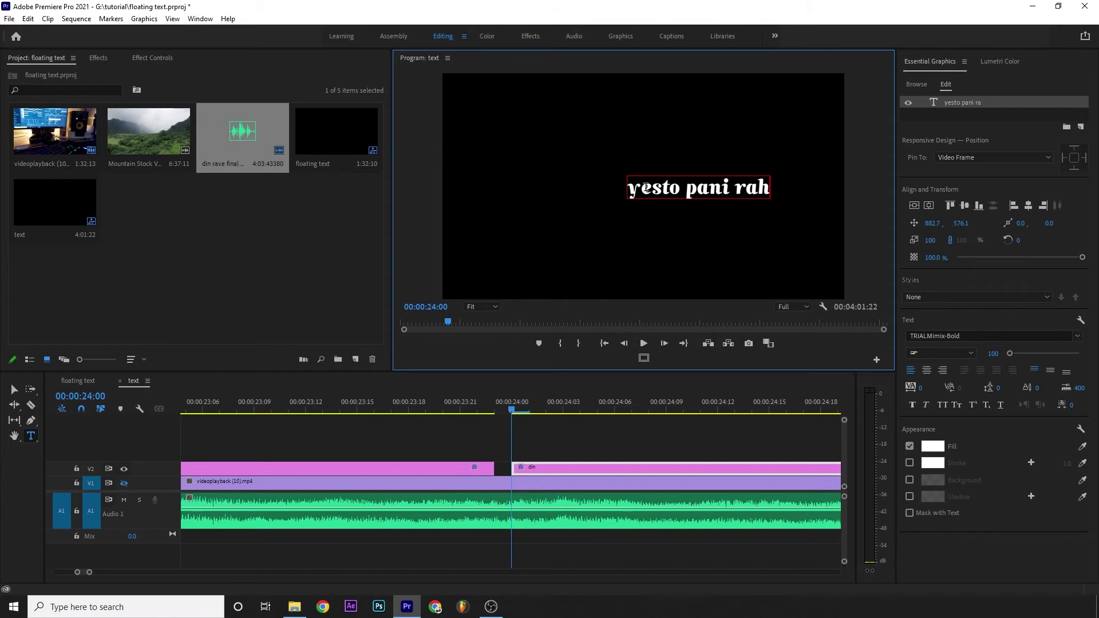
pyautogui.write('exa')
pyautogui.click(1030, 205)
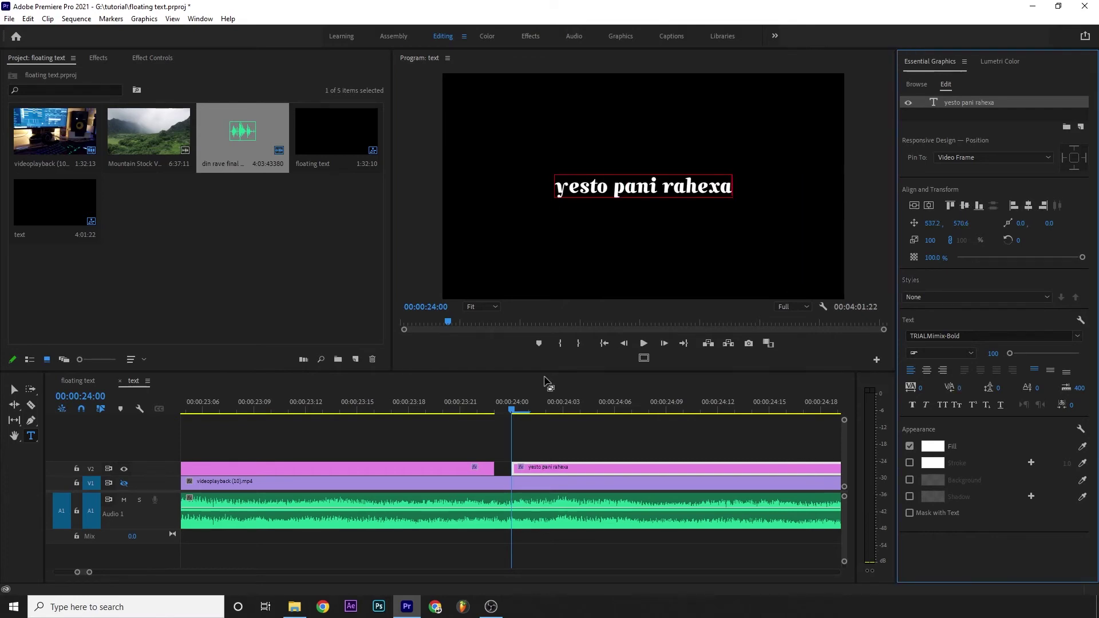
pyautogui.click(511, 413)
# - Split the yesto pani rahexa clip at 00:00:27:10 and shorten its first part slightly
pyautogui.press('space')
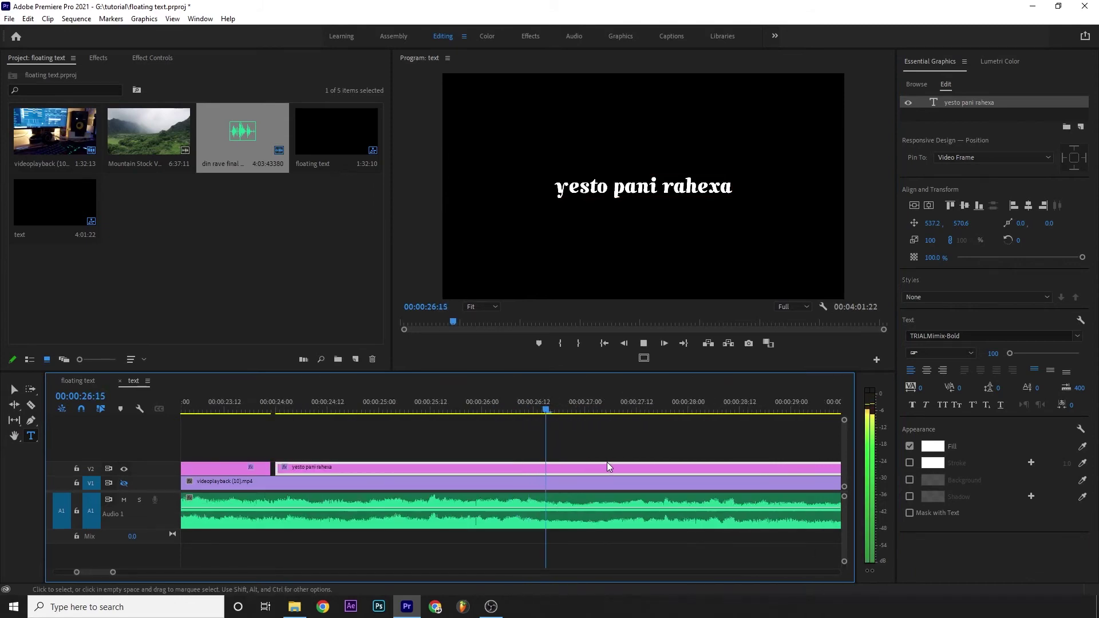
pyautogui.press('space')
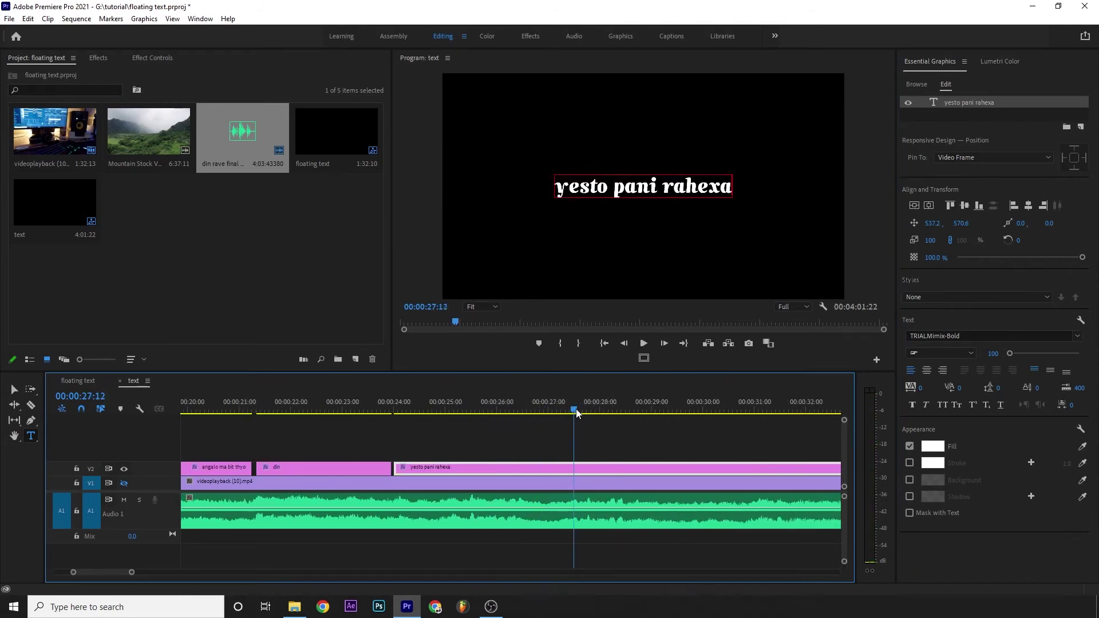
pyautogui.click(586, 469)
pyautogui.press('=')
pyautogui.moveTo(586, 469); pyautogui.dragTo(534, 469)
pyautogui.press('-')
pyautogui.press('-')
pyautogui.press('-')
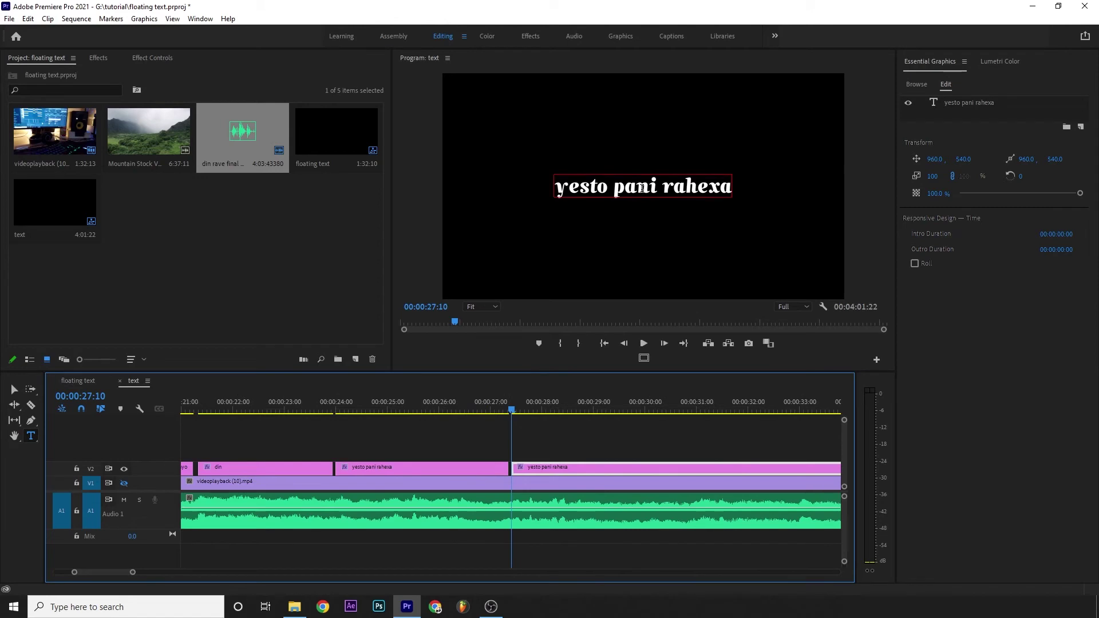
pyautogui.click(642, 188)
pyautogui.click(585, 468)
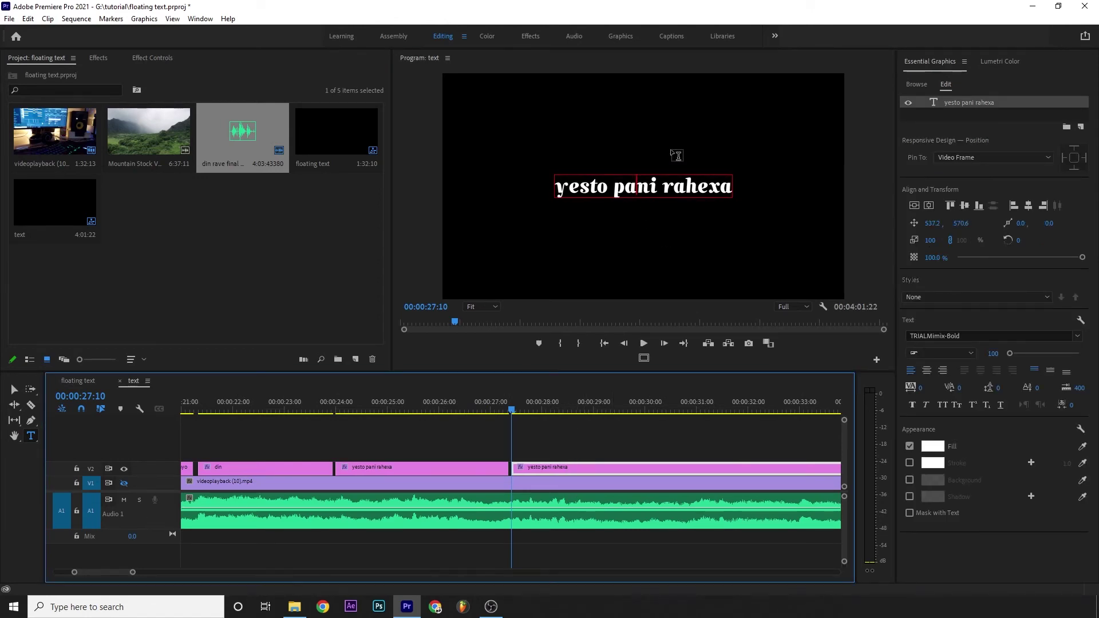
# - Replace the title text with 'xutiyera pani' and centre it horizontally
pyautogui.click(665, 183)
pyautogui.hotkey('ctrl', 'a')
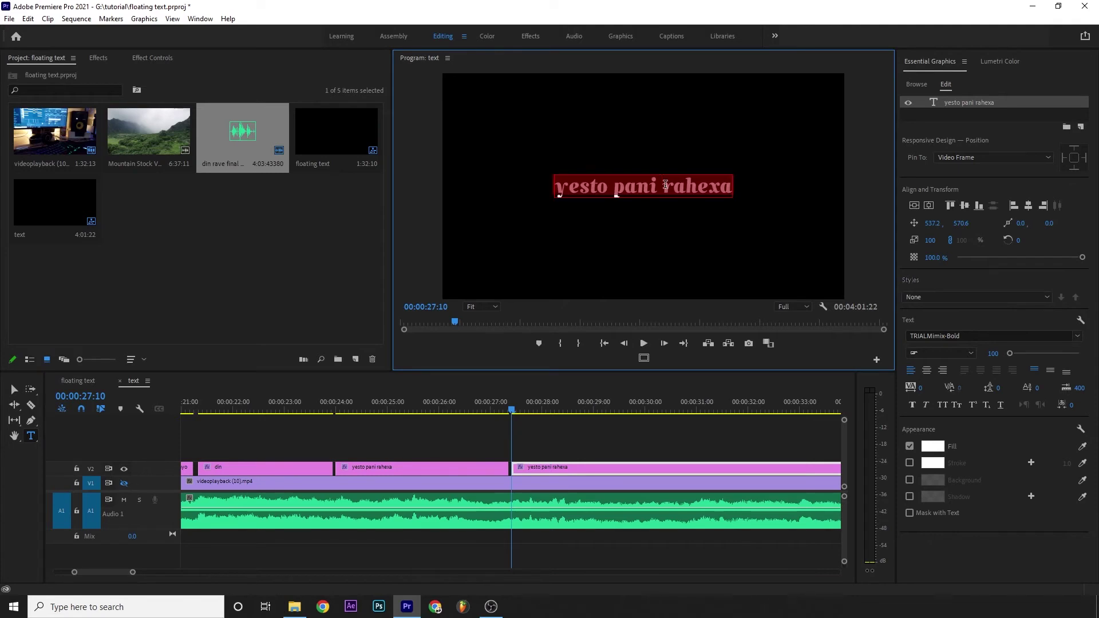
pyautogui.write('xut')
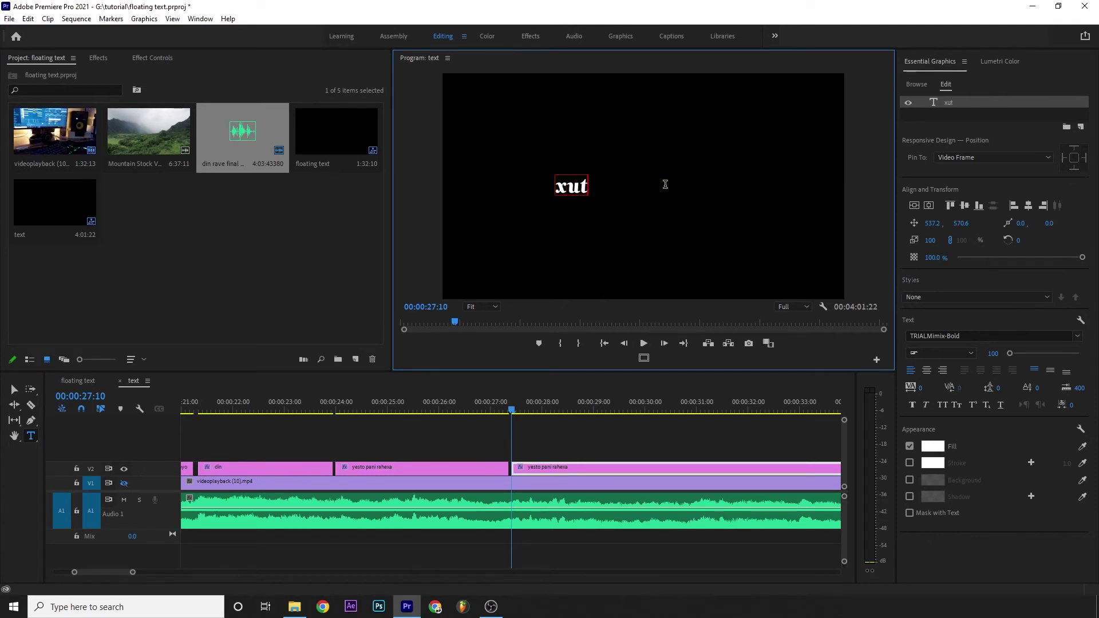
pyautogui.write('iyera')
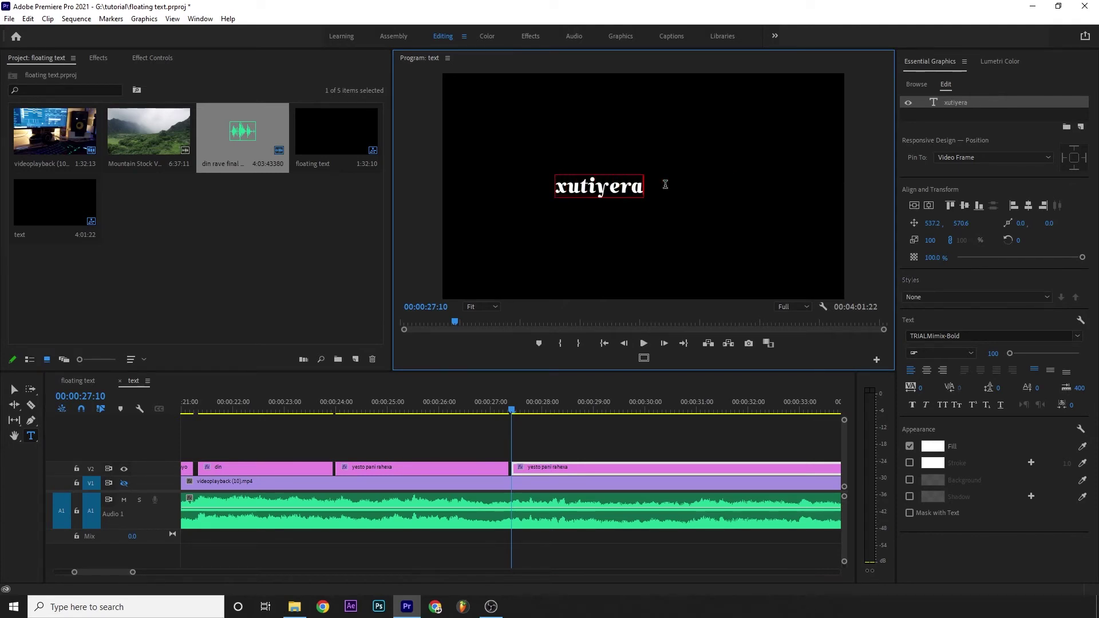
pyautogui.write(' pani')
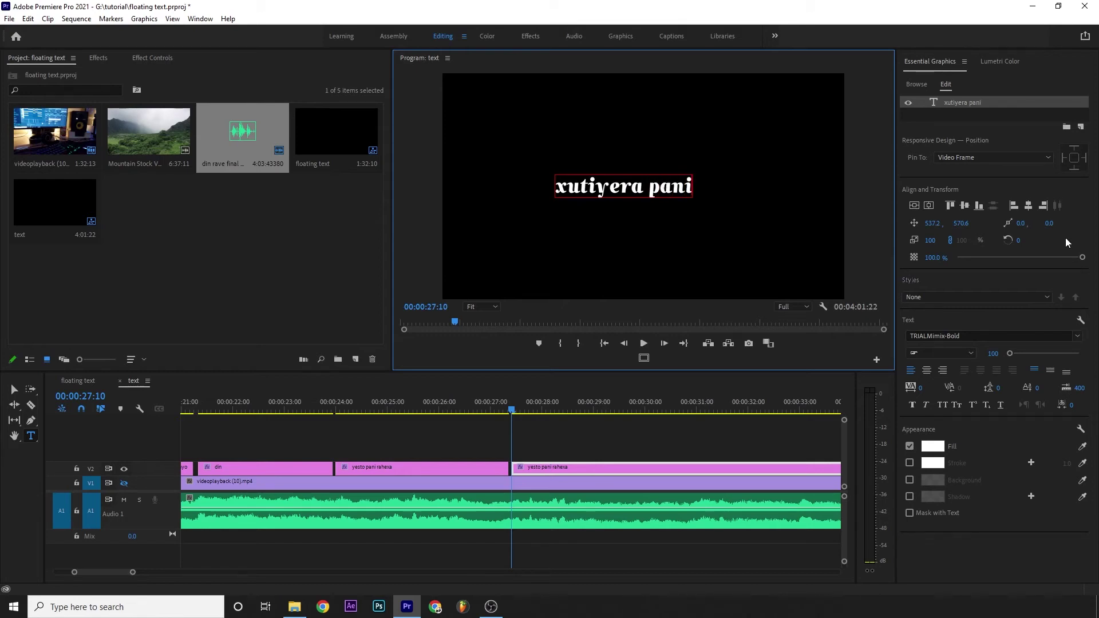
pyautogui.click(1028, 205)
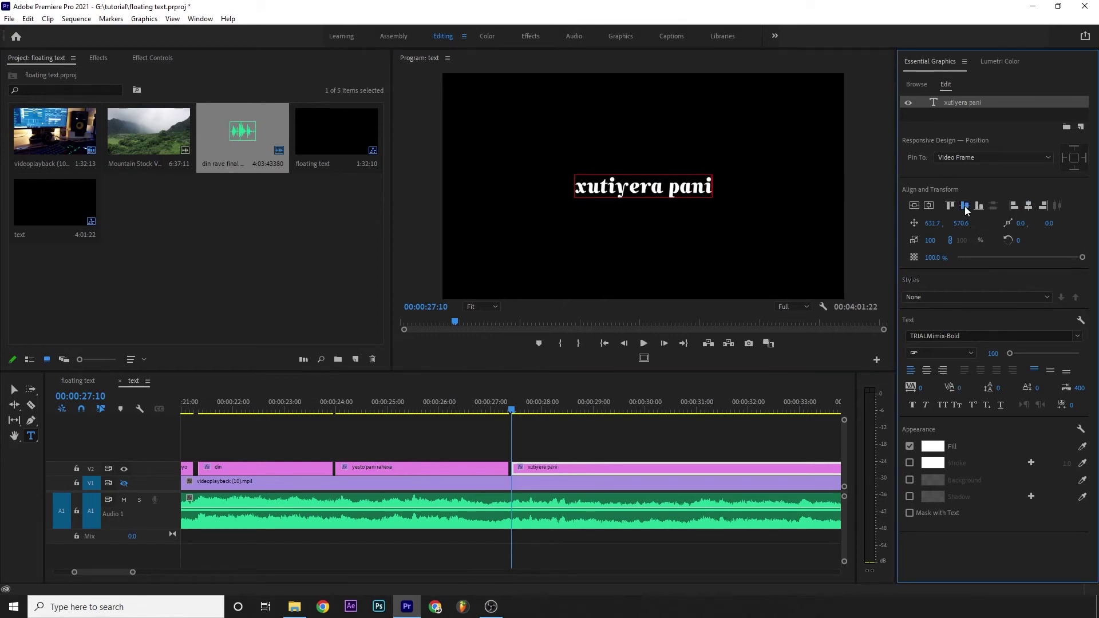
pyautogui.click(529, 471)
# - Split the xutiyera pani clip at 00:00:31:01 and end its first part slightly earlier
pyautogui.press('space')
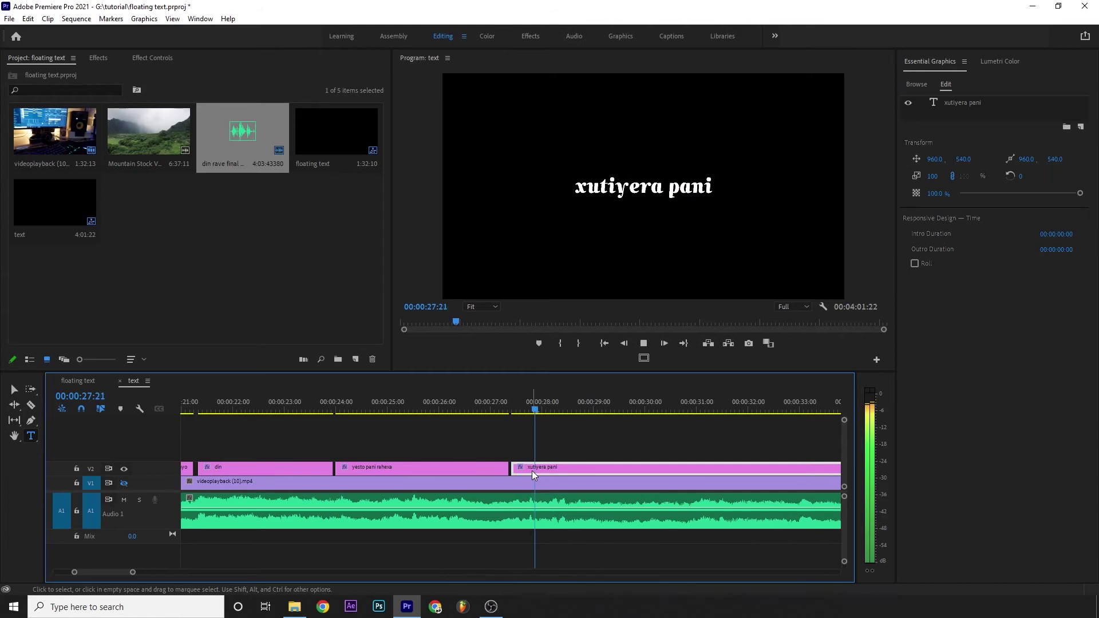
pyautogui.press('-')
pyautogui.press('-')
pyautogui.press('-')
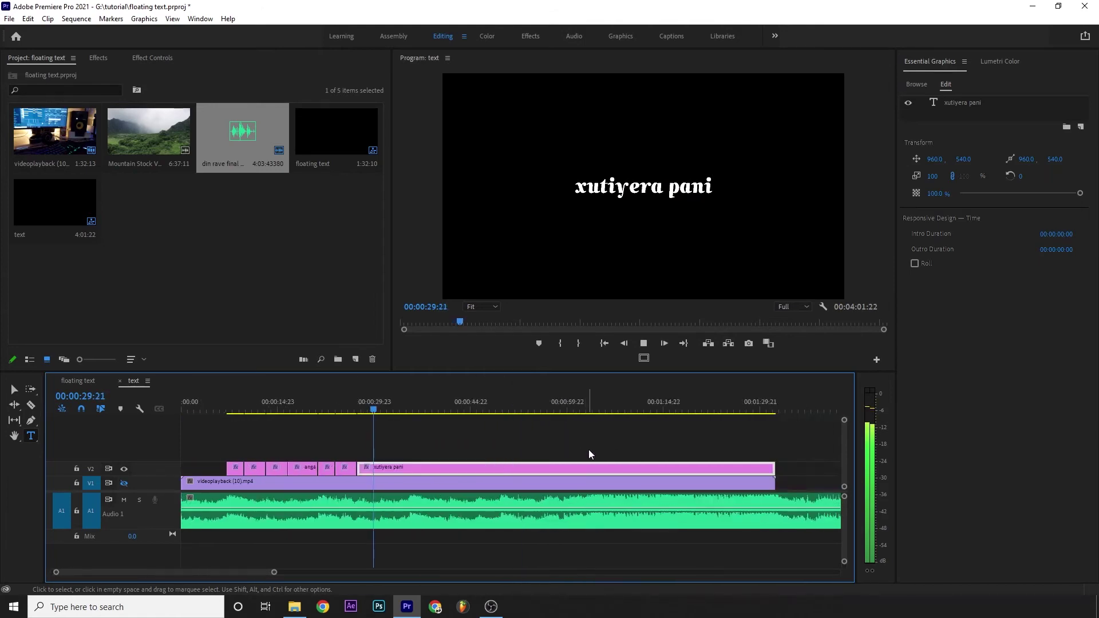
pyautogui.press('=')
pyautogui.press('=')
pyautogui.press('=')
pyautogui.press('space')
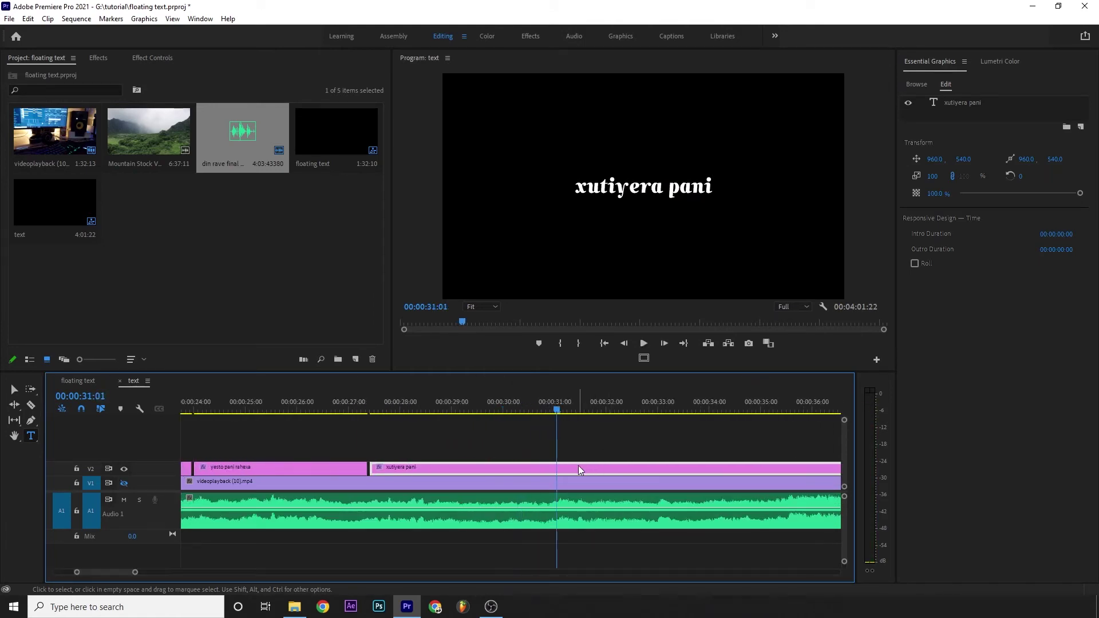
pyautogui.hotkey('ctrl', 'k')
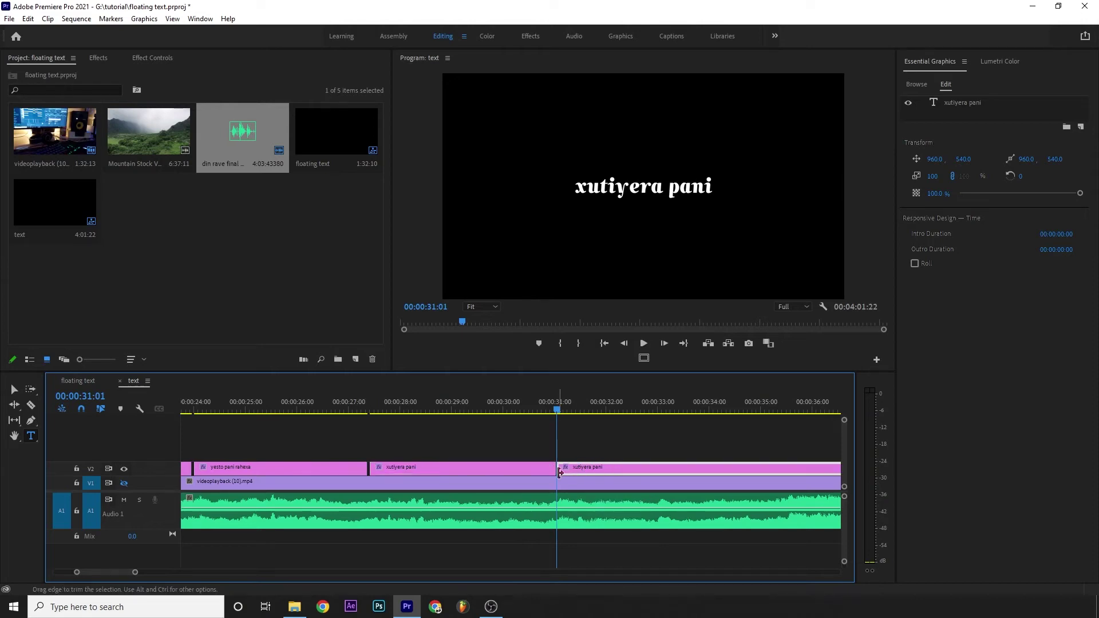
pyautogui.moveTo(552, 471); pyautogui.dragTo(549, 470)
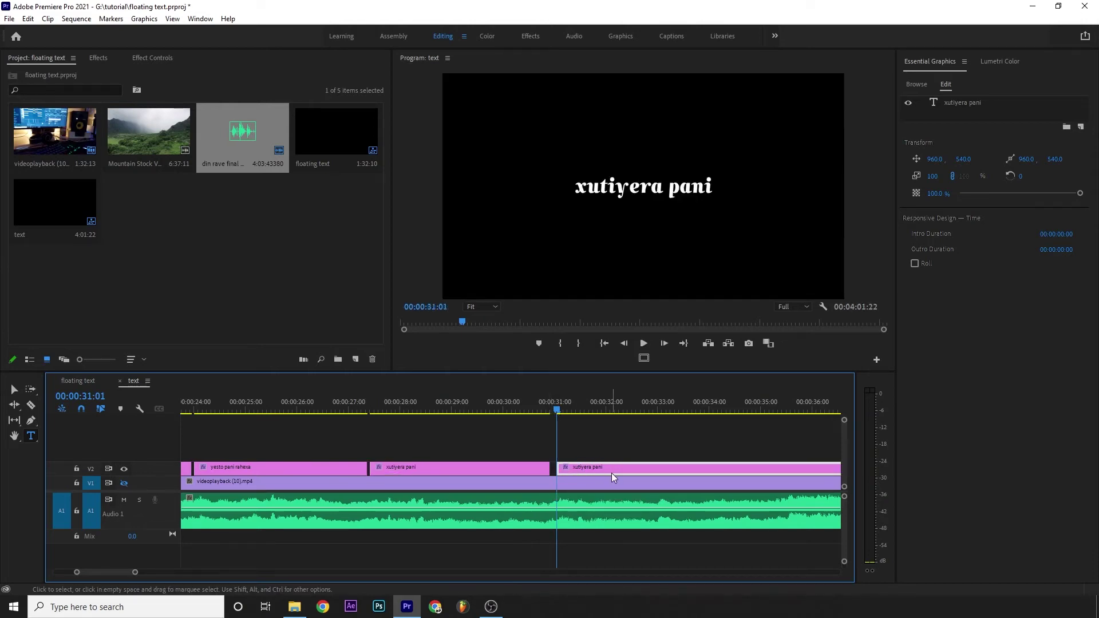
# - Extend the first title clip's end to about 31:00 so it meets the next clip, and preview
pyautogui.press('-')
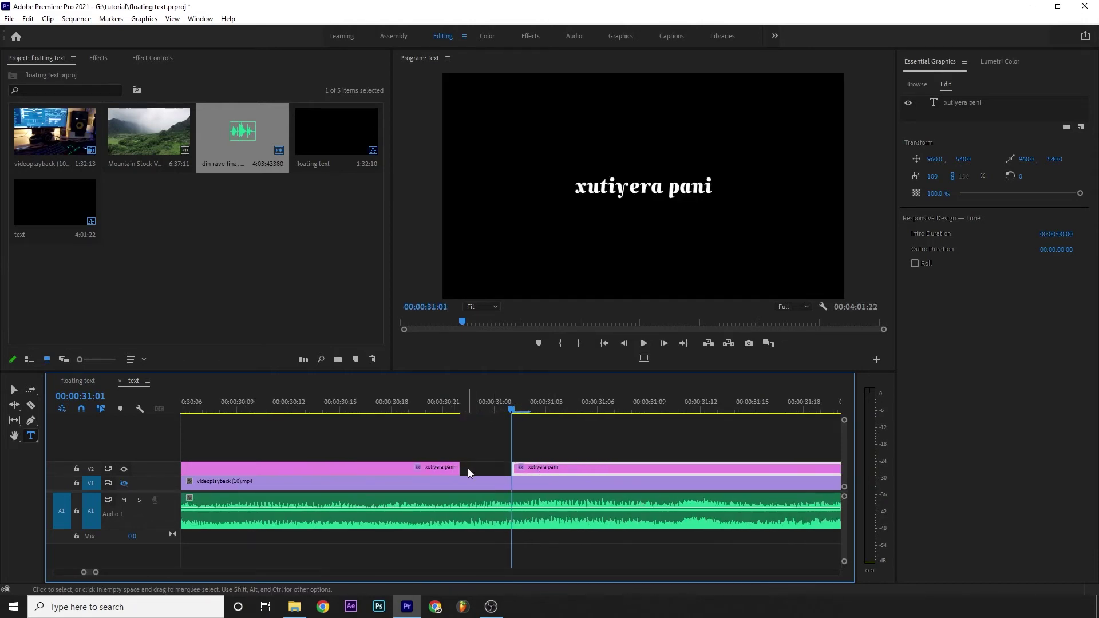
pyautogui.press('=')
pyautogui.press('=')
pyautogui.press('=')
pyautogui.press('=')
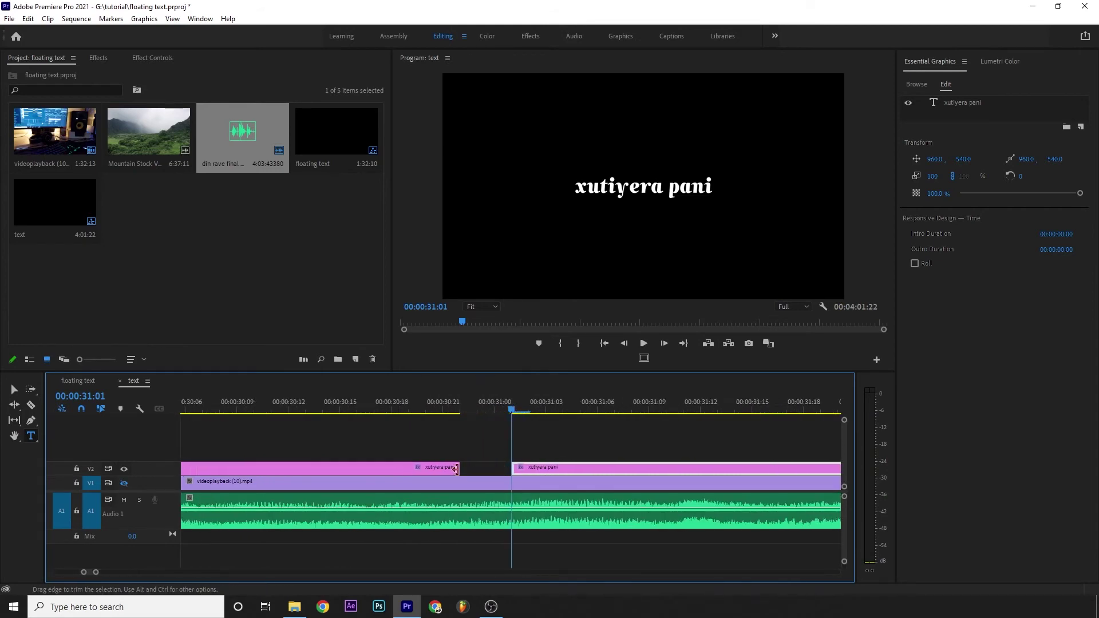
pyautogui.moveTo(455, 469); pyautogui.dragTo(497, 470)
pyautogui.press('-')
pyautogui.press('-')
pyautogui.press('-')
pyautogui.press('-')
pyautogui.press('-')
pyautogui.press('-')
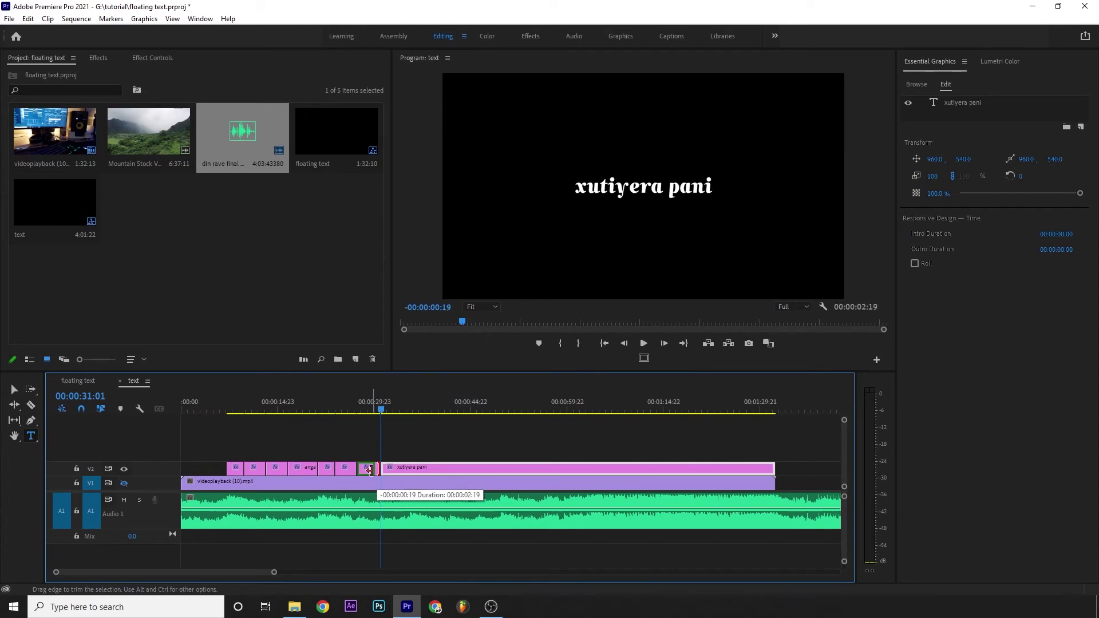
pyautogui.press('=')
pyautogui.press('=')
pyautogui.press('=')
pyautogui.press('=')
pyautogui.press('space')
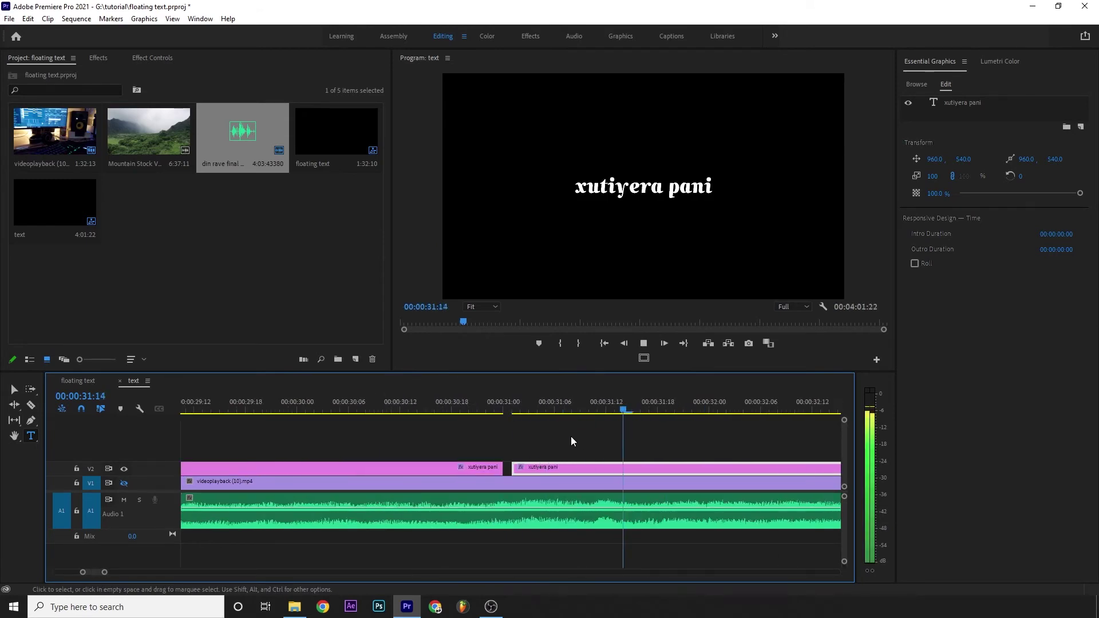
pyautogui.press('space')
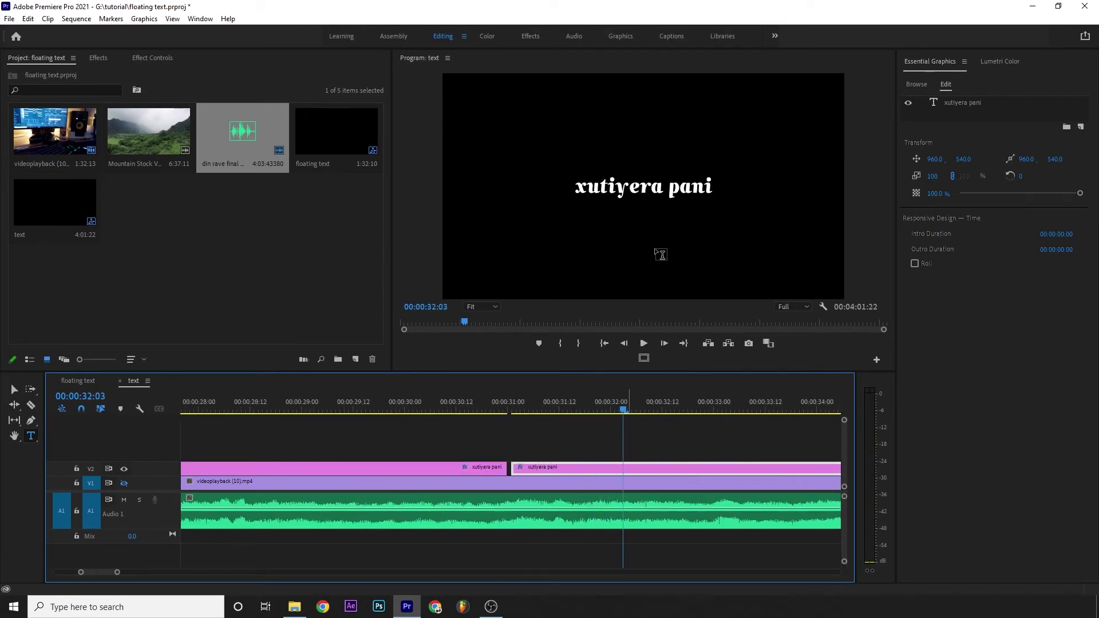
pyautogui.click(653, 183)
# - Change the 31:01 title's text to 'bachnu paryo', centre it horizontally, and preview
pyautogui.hotkey('ctrl', 'a')
pyautogui.write('ba')
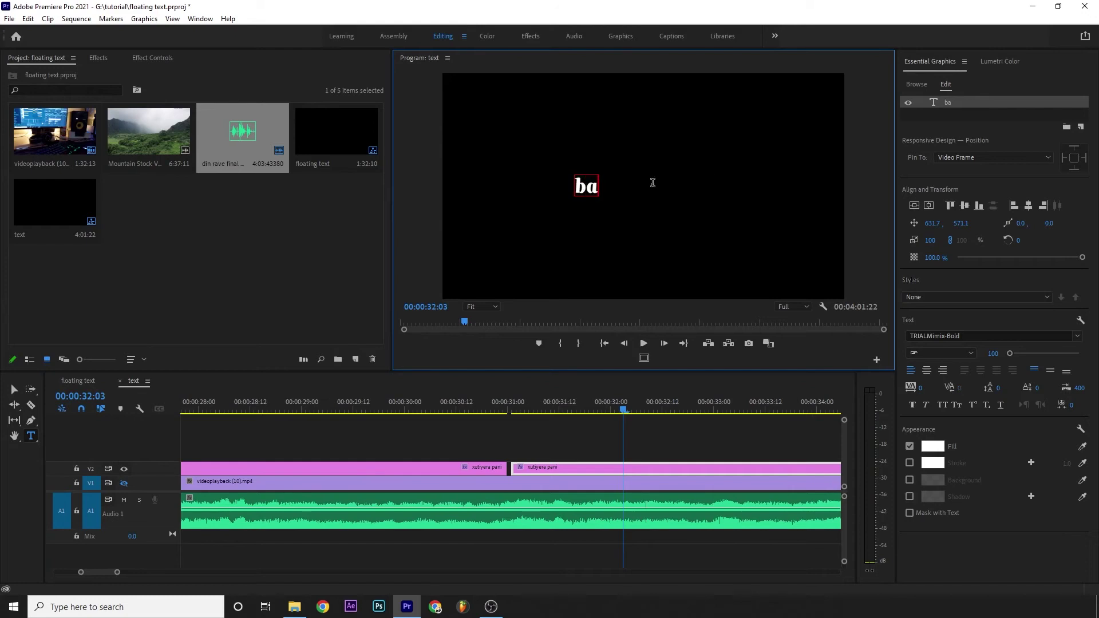
pyautogui.write('chnu paryo')
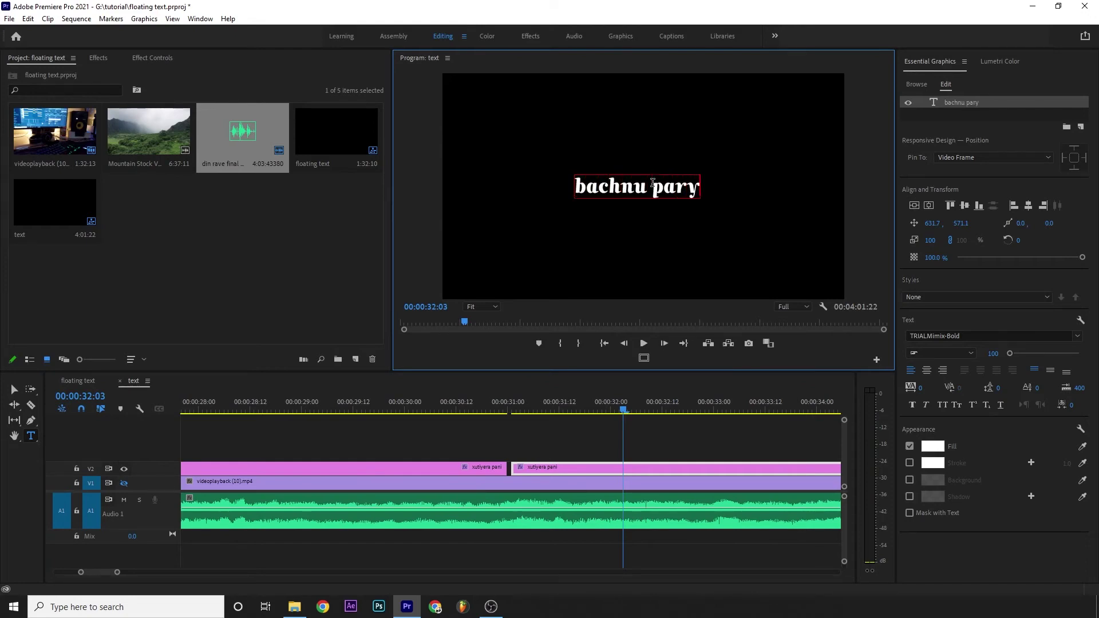
pyautogui.click(1029, 206)
pyautogui.click(606, 430)
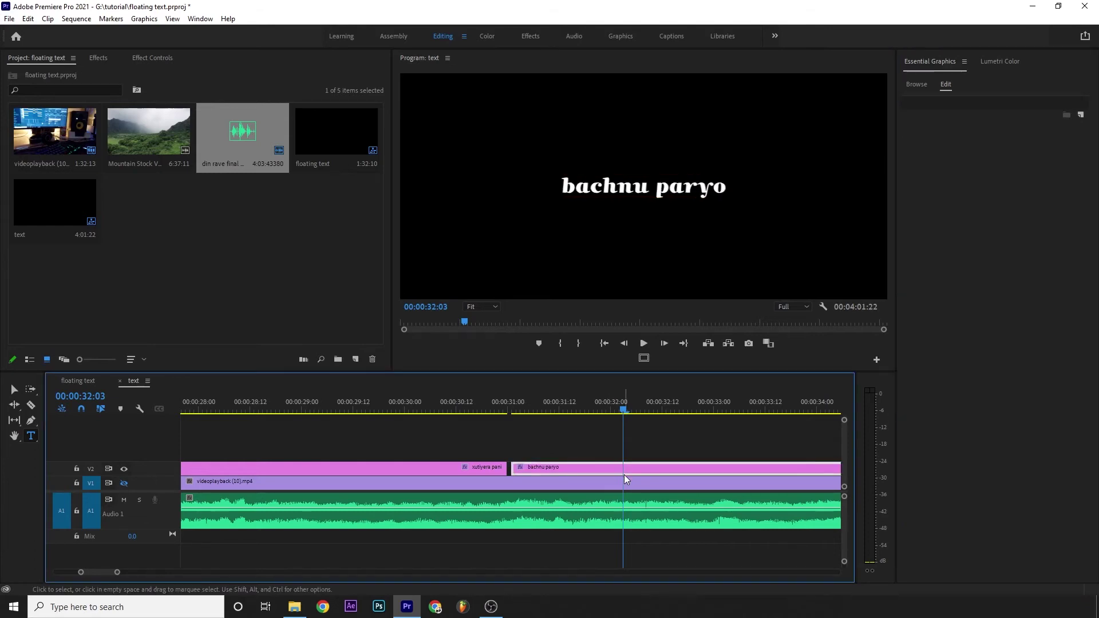
pyautogui.click(624, 472)
pyautogui.press('space')
pyautogui.press('-')
pyautogui.press('-')
pyautogui.press('-')
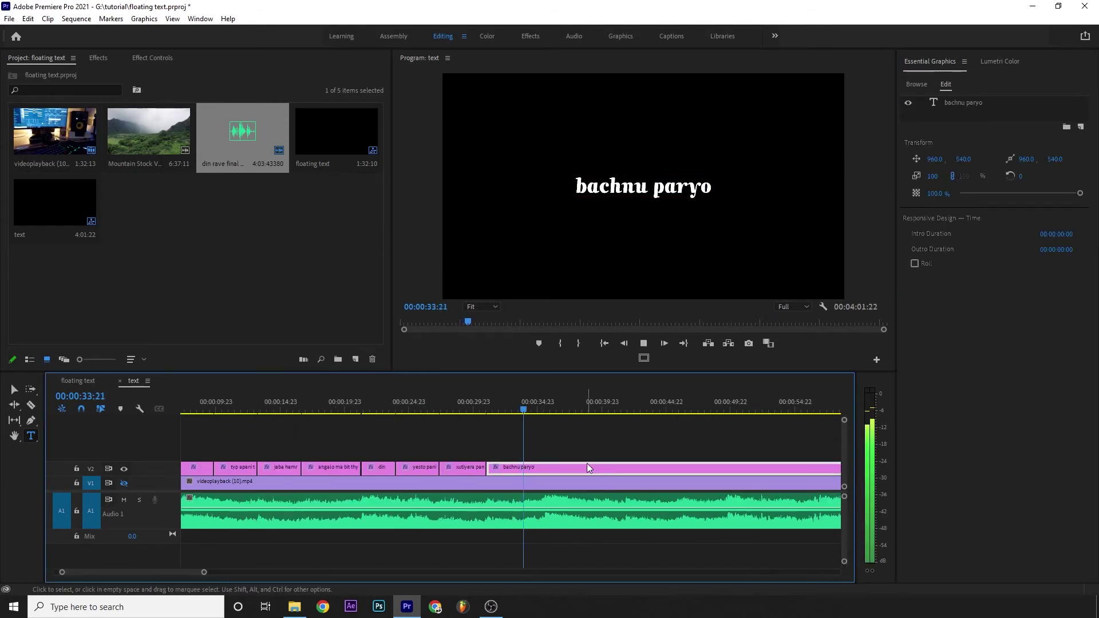
# - Play back to the 'typ apani thyo' title and change its p to o, then check playback
pyautogui.press('space')
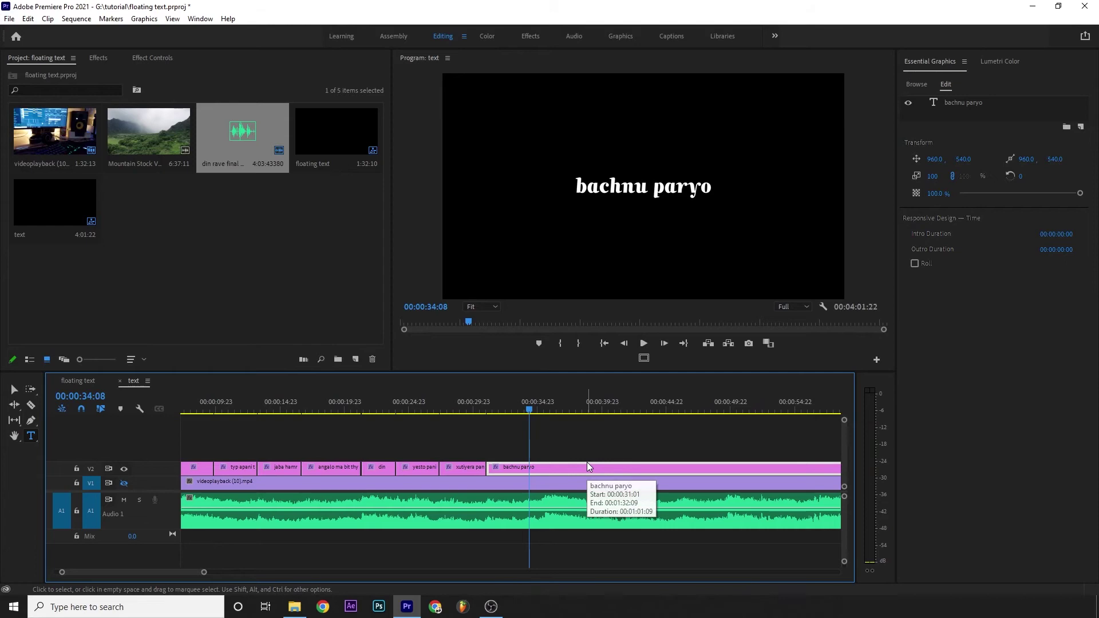
pyautogui.press('-')
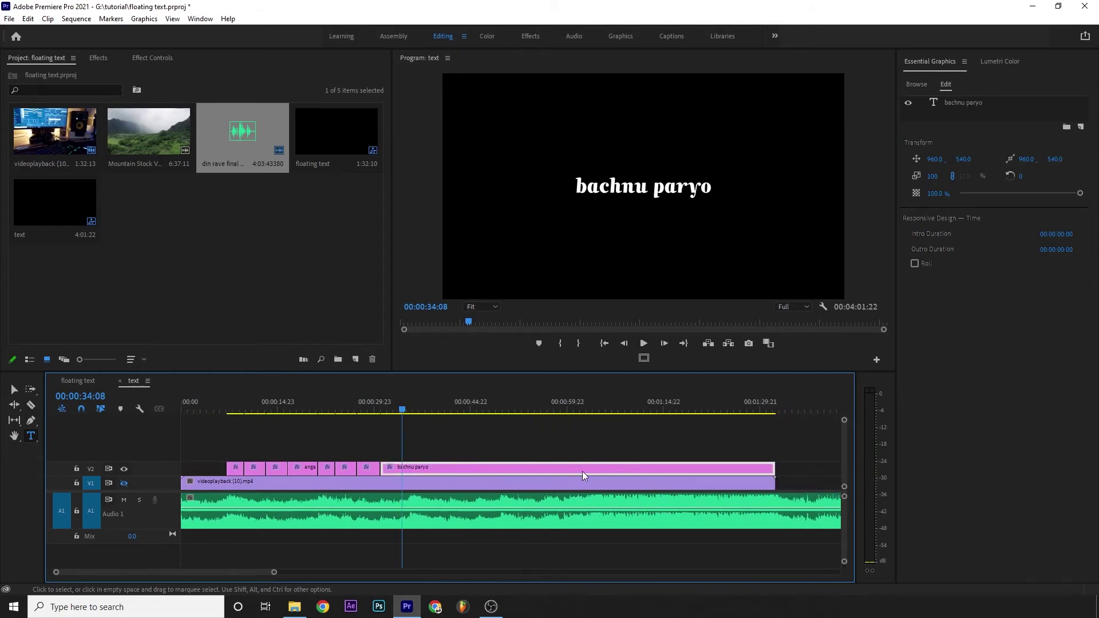
pyautogui.click(437, 478)
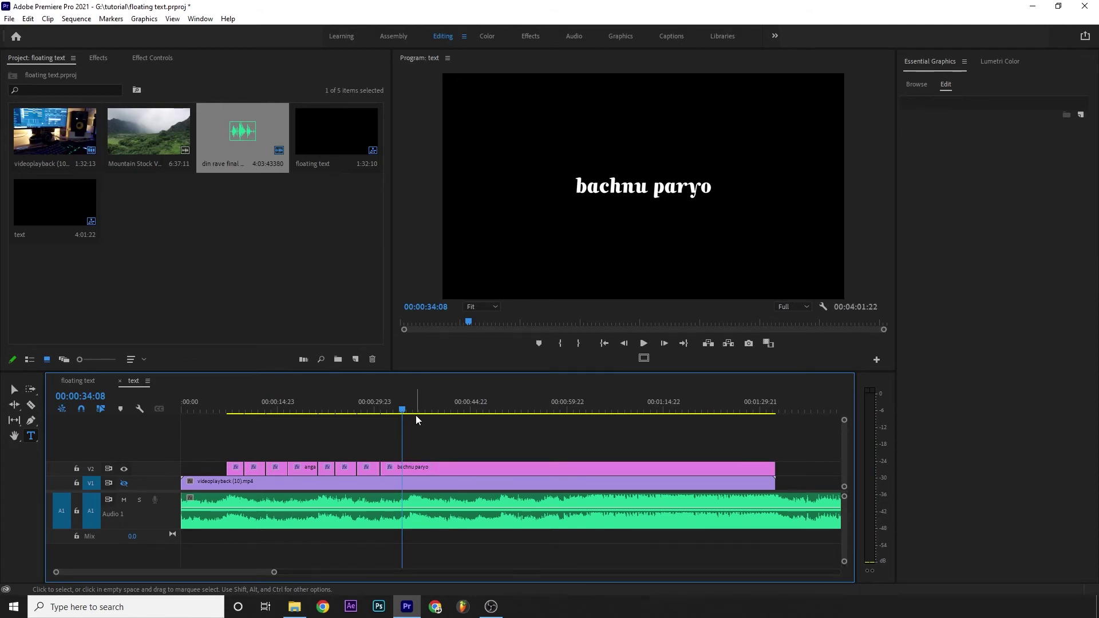
pyautogui.moveTo(415, 414); pyautogui.dragTo(226, 415)
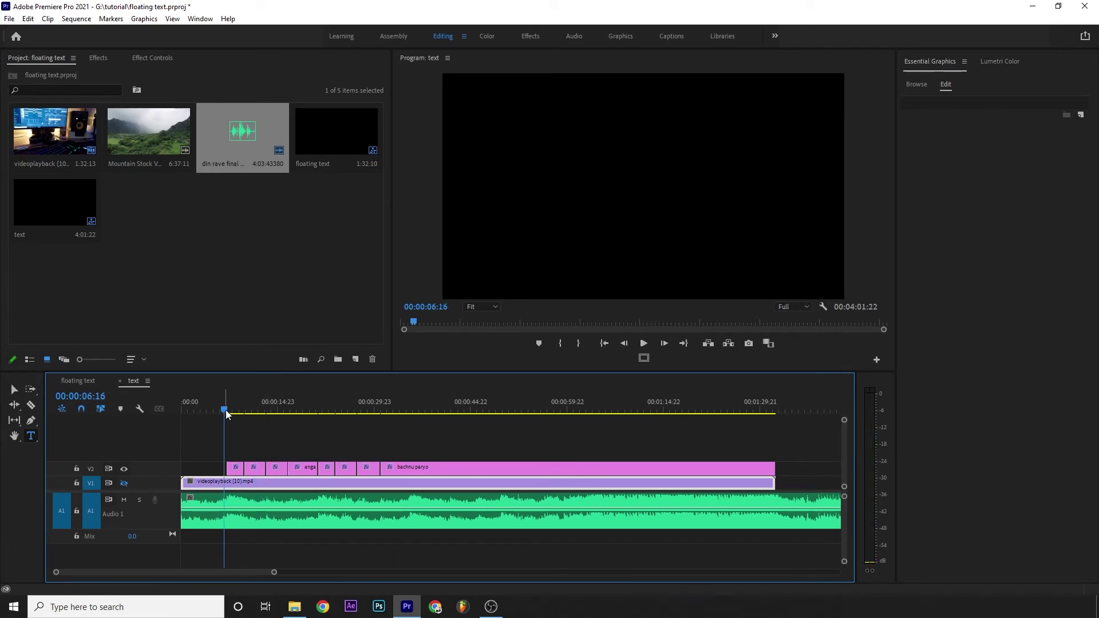
pyautogui.press('space')
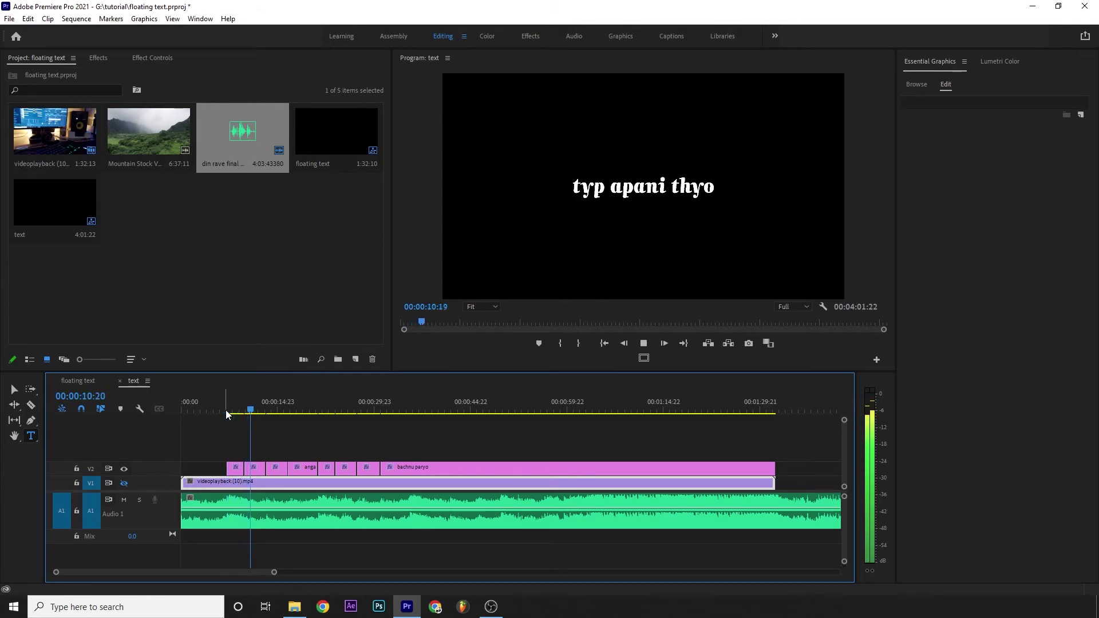
pyautogui.press('space')
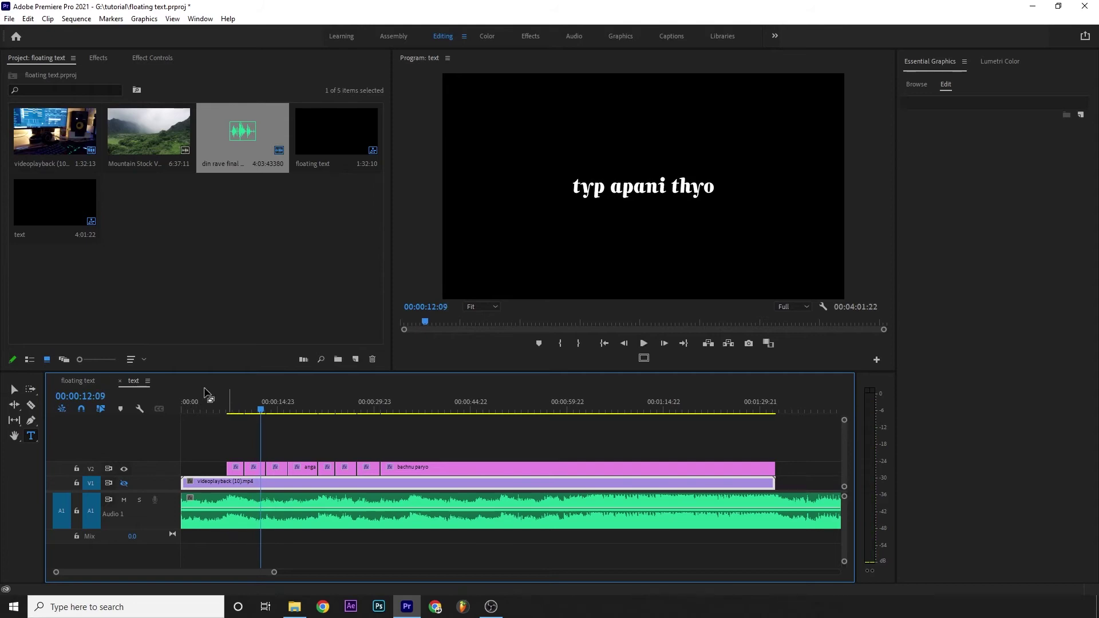
pyautogui.moveTo(601, 191); pyautogui.dragTo(602, 195)
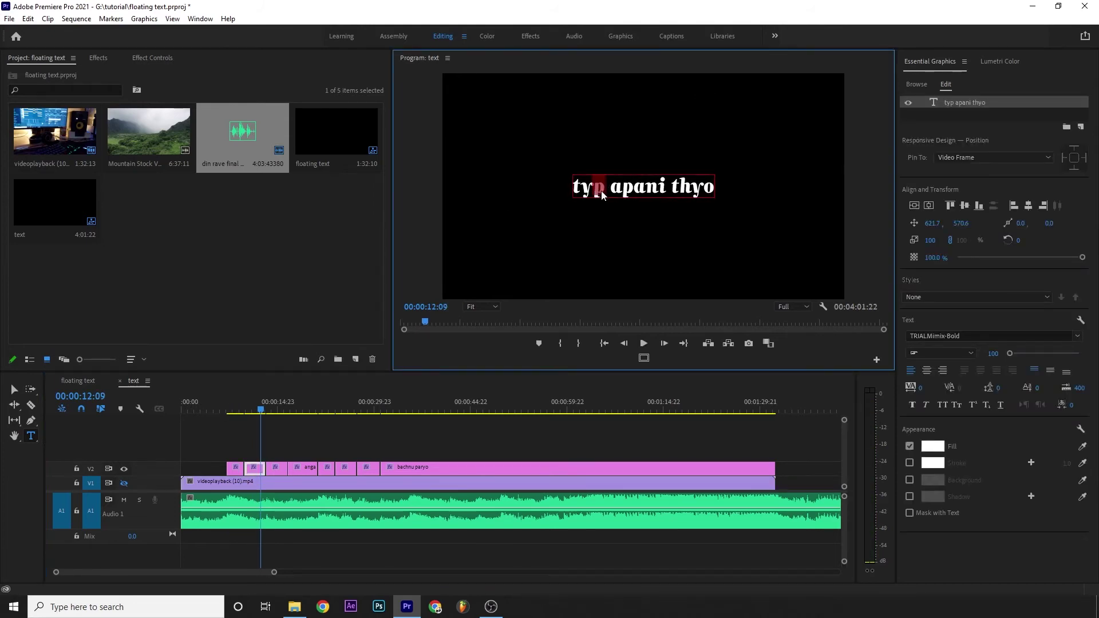
pyautogui.write('o')
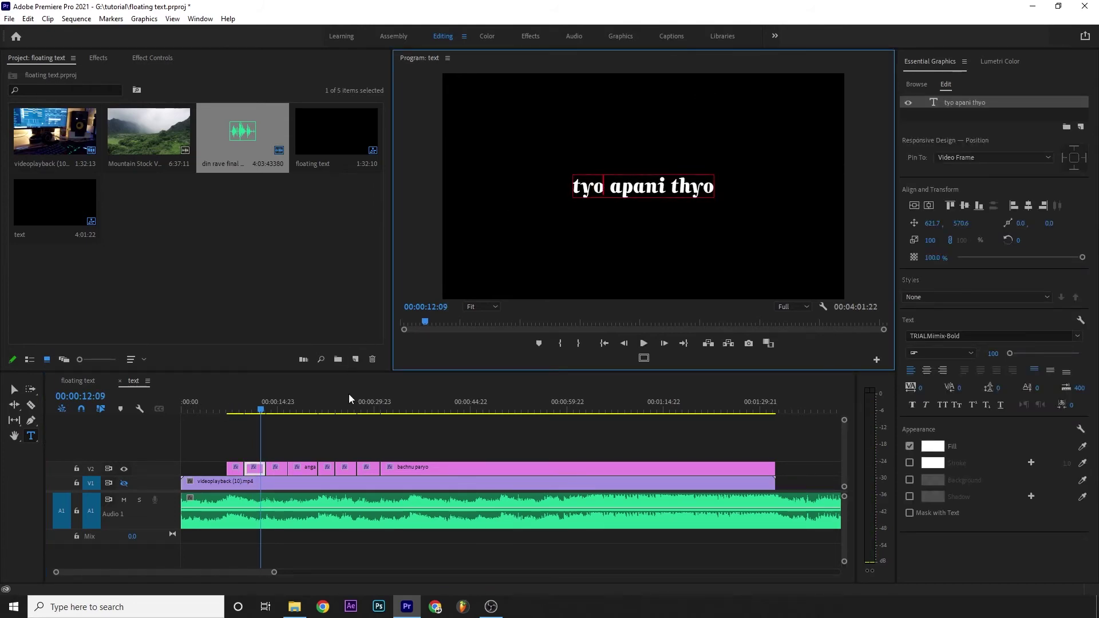
pyautogui.click(290, 441)
pyautogui.press('space')
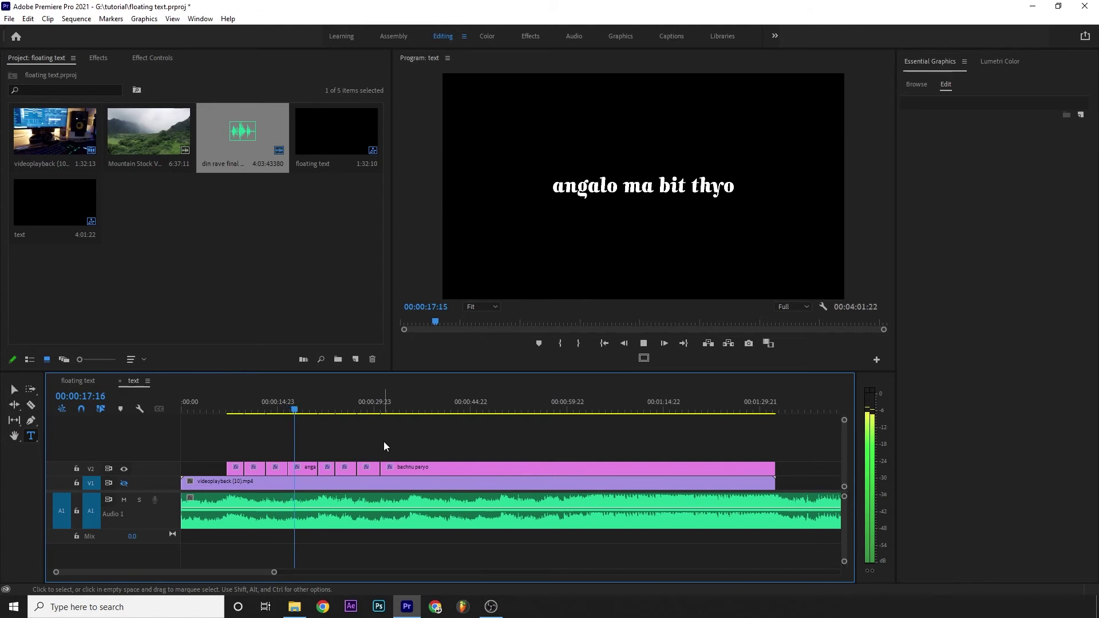
pyautogui.press('space')
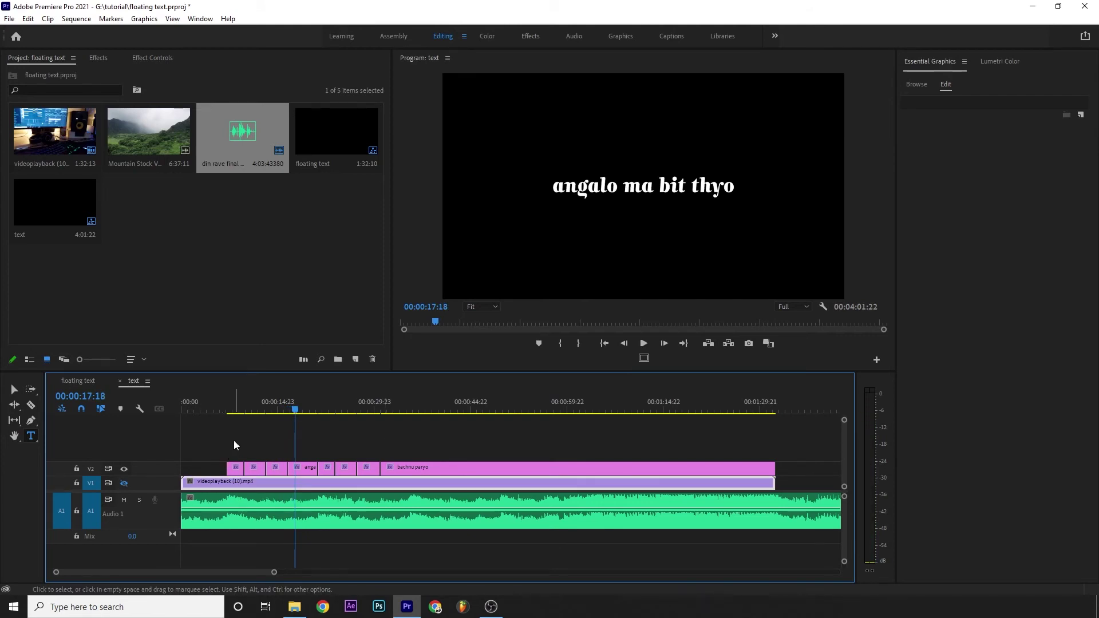
# - Apply the default VR Gradient Wipe transition to all V2 title clips and inspect the first one
pyautogui.moveTo(234, 445); pyautogui.dragTo(393, 466)
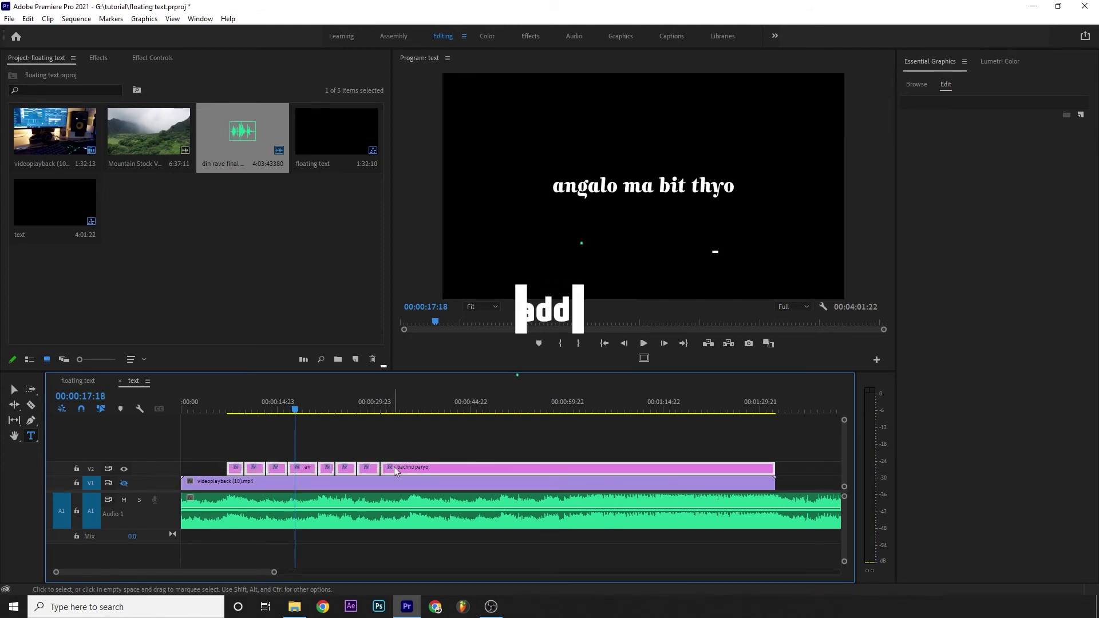
pyautogui.hotkey('ctrl', 'd')
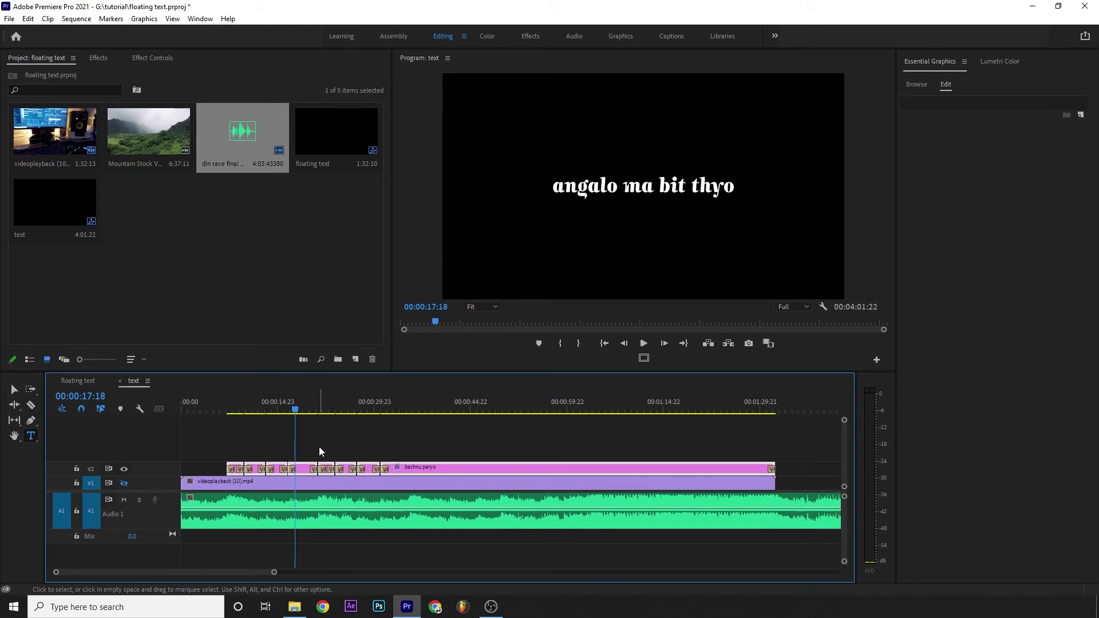
pyautogui.scroll(5, 319, 447)
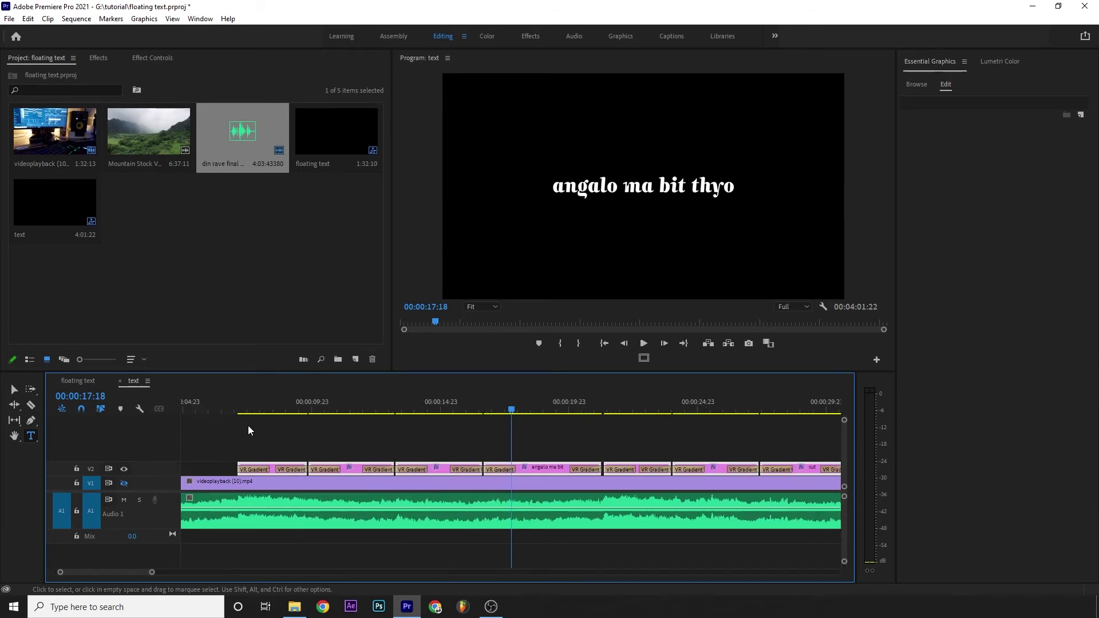
pyautogui.click(236, 407)
pyautogui.scroll(2, 481, 408)
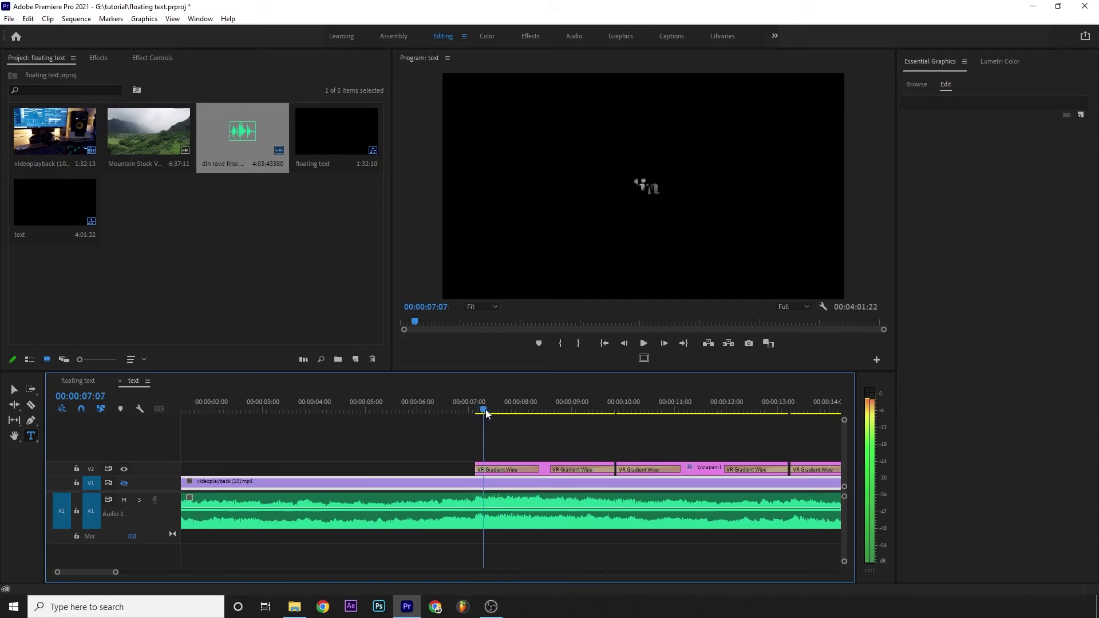
pyautogui.moveTo(485, 413); pyautogui.dragTo(491, 410)
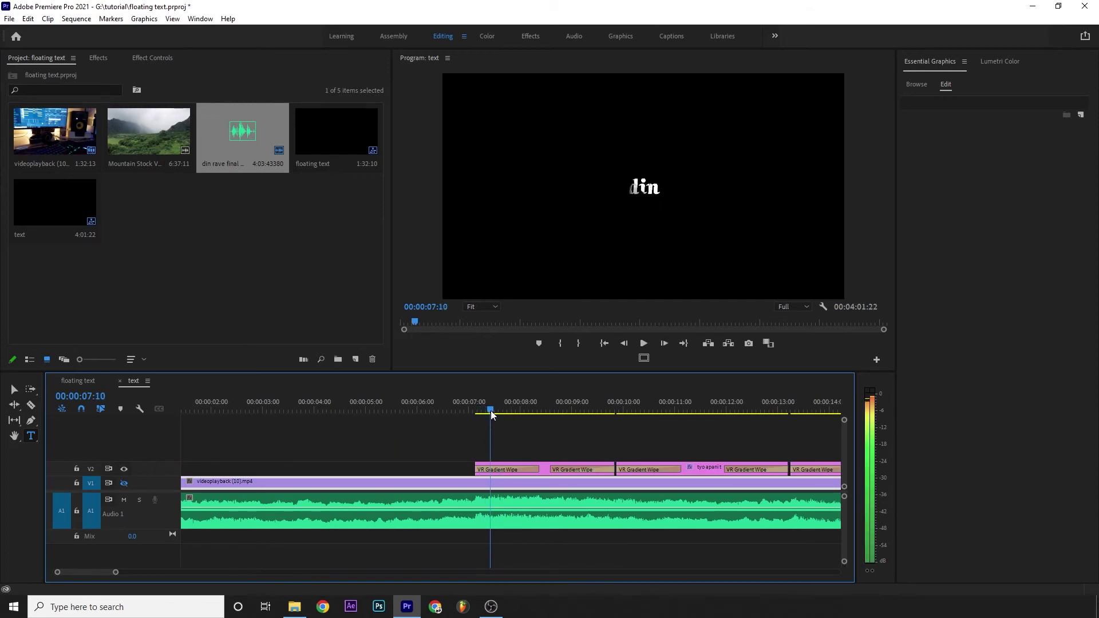
pyautogui.click(510, 471)
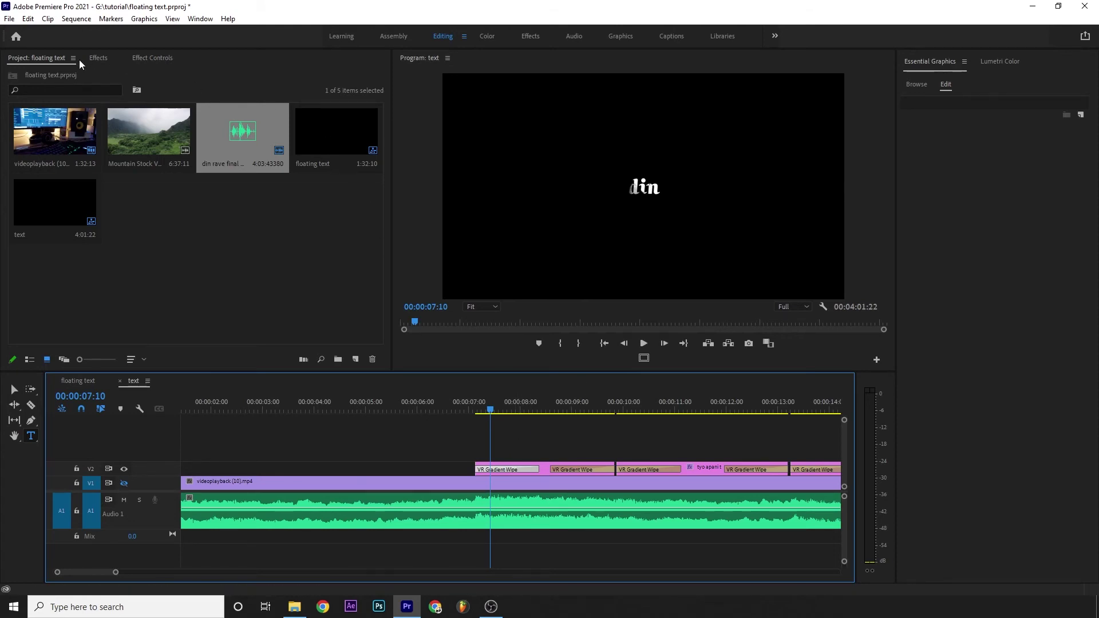
pyautogui.click(98, 58)
pyautogui.click(58, 73)
pyautogui.write('warp')
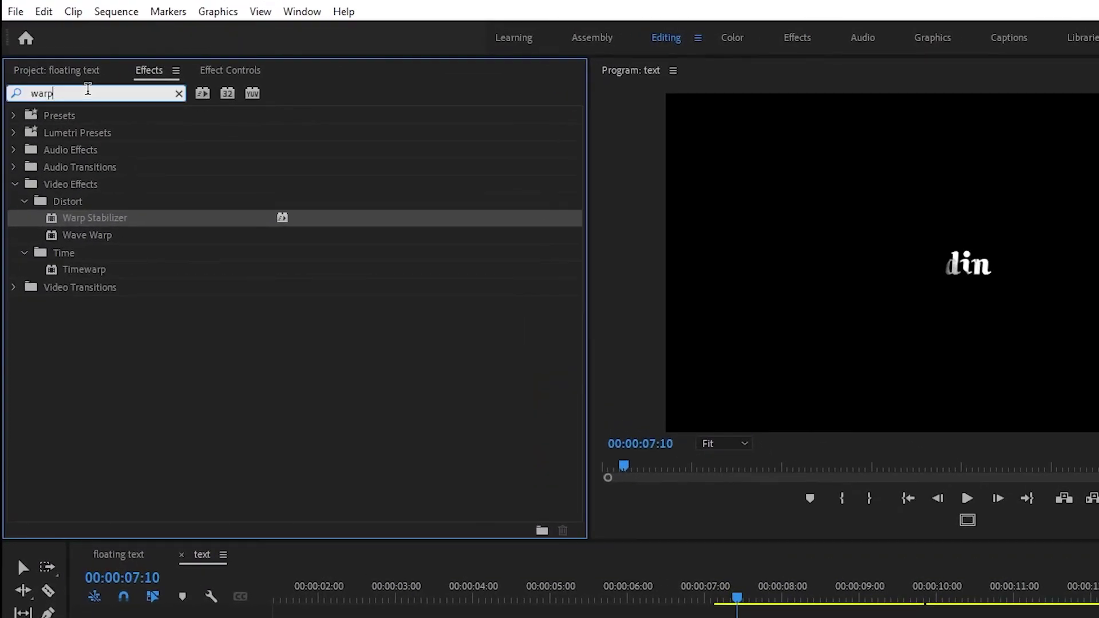
pyautogui.doubleClick(88, 88)
pyautogui.write('vr wipr')
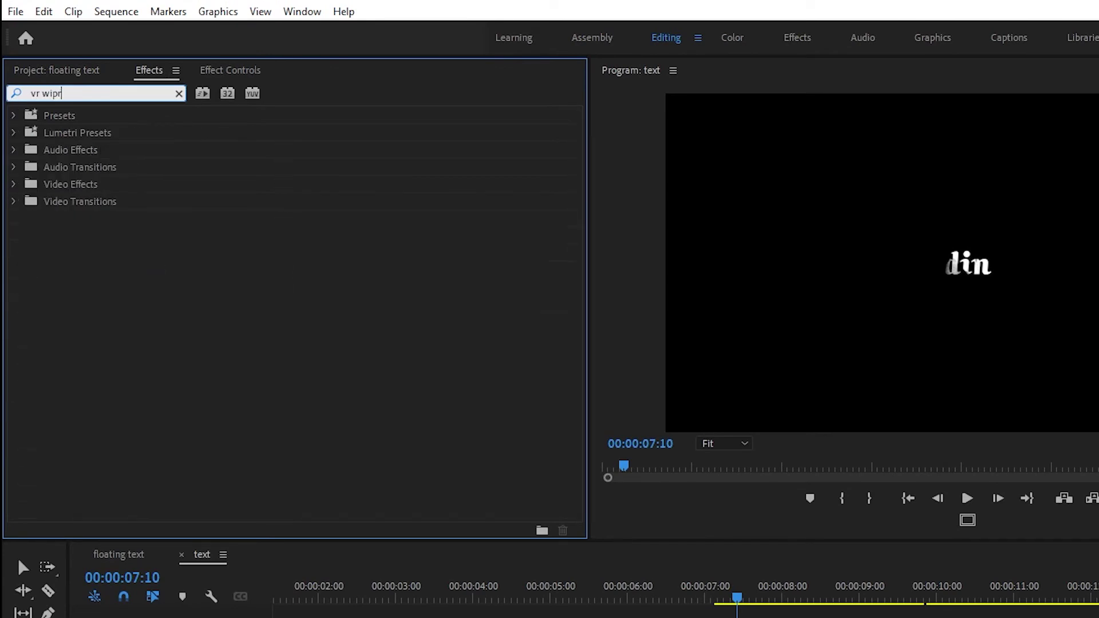
pyautogui.press('BackSpace')
pyautogui.write('e')
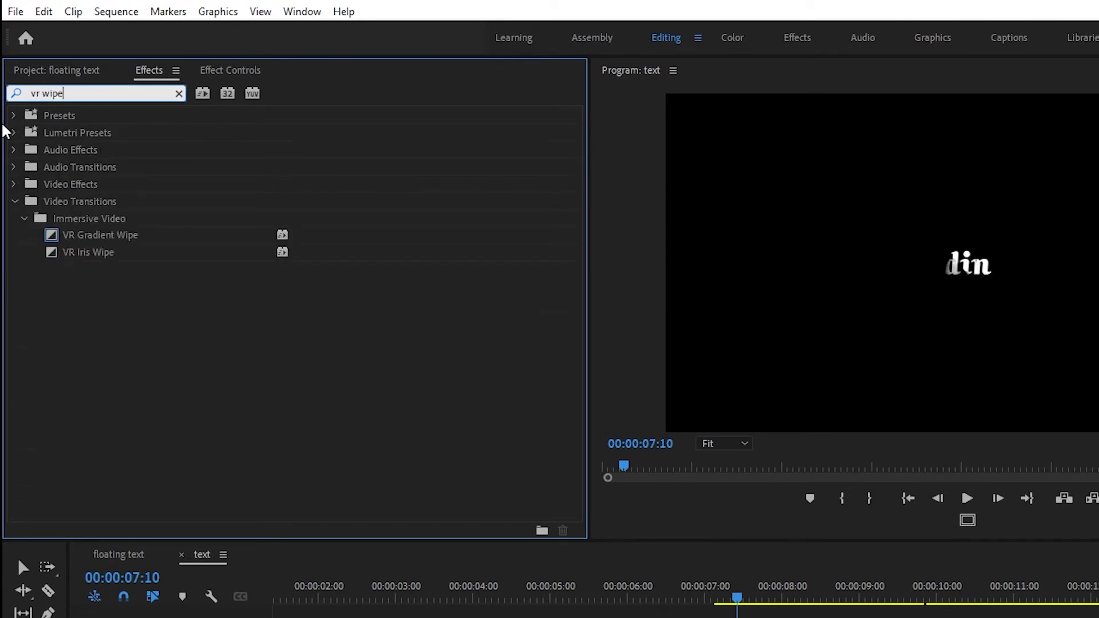
pyautogui.rightClick(113, 240)
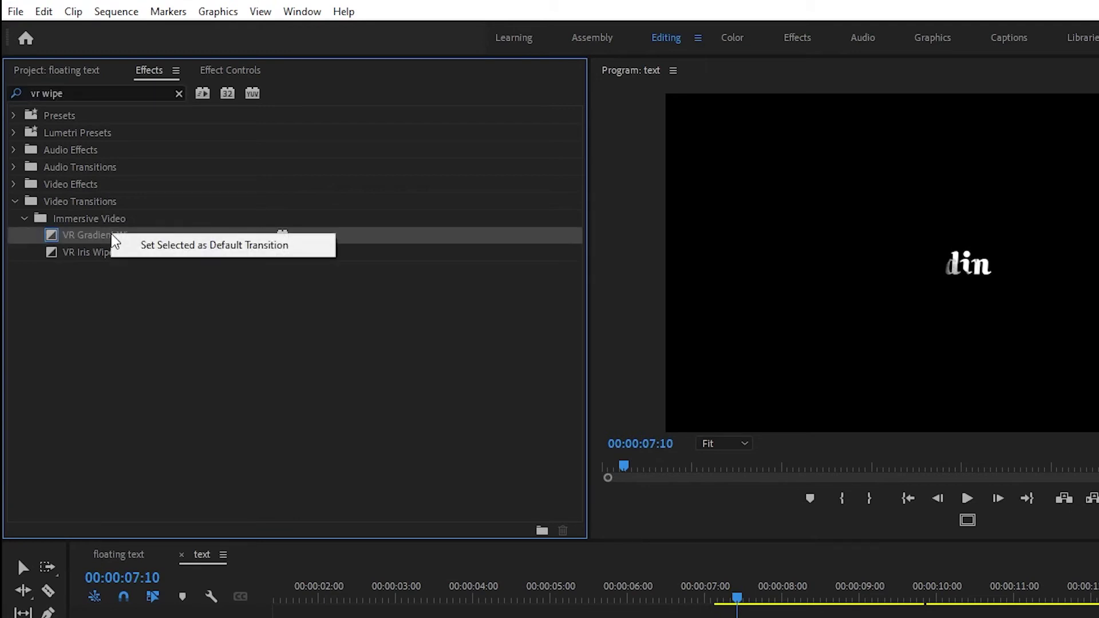
pyautogui.click(181, 250)
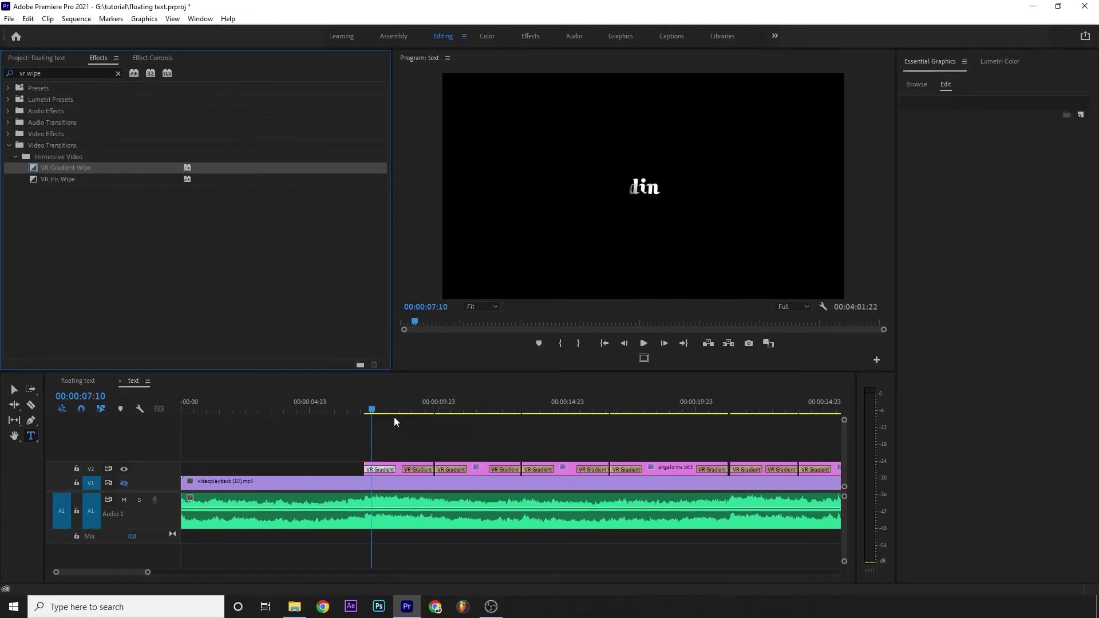
pyautogui.press('-')
pyautogui.moveTo(253, 439); pyautogui.dragTo(651, 468)
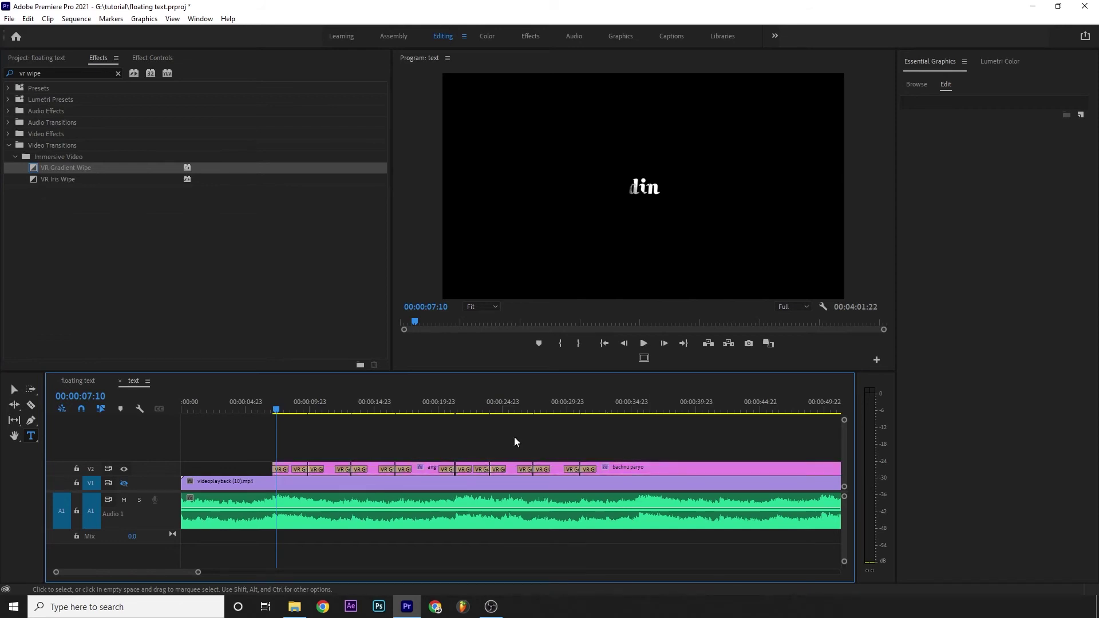
pyautogui.moveTo(490, 461); pyautogui.dragTo(615, 469)
pyautogui.click(466, 424)
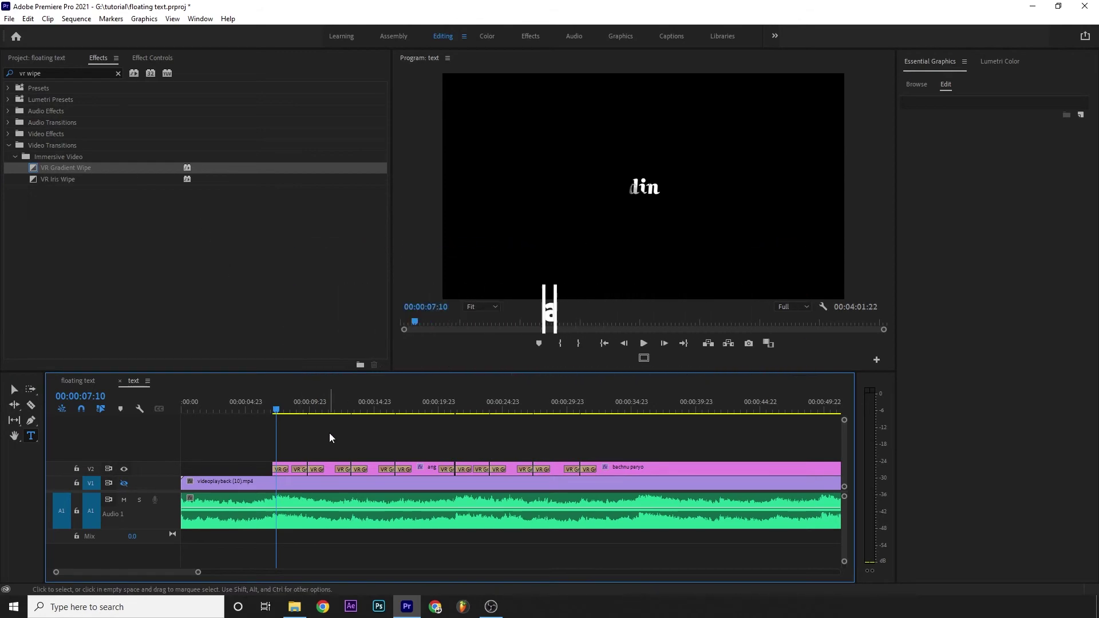
pyautogui.scroll(2, 330, 438)
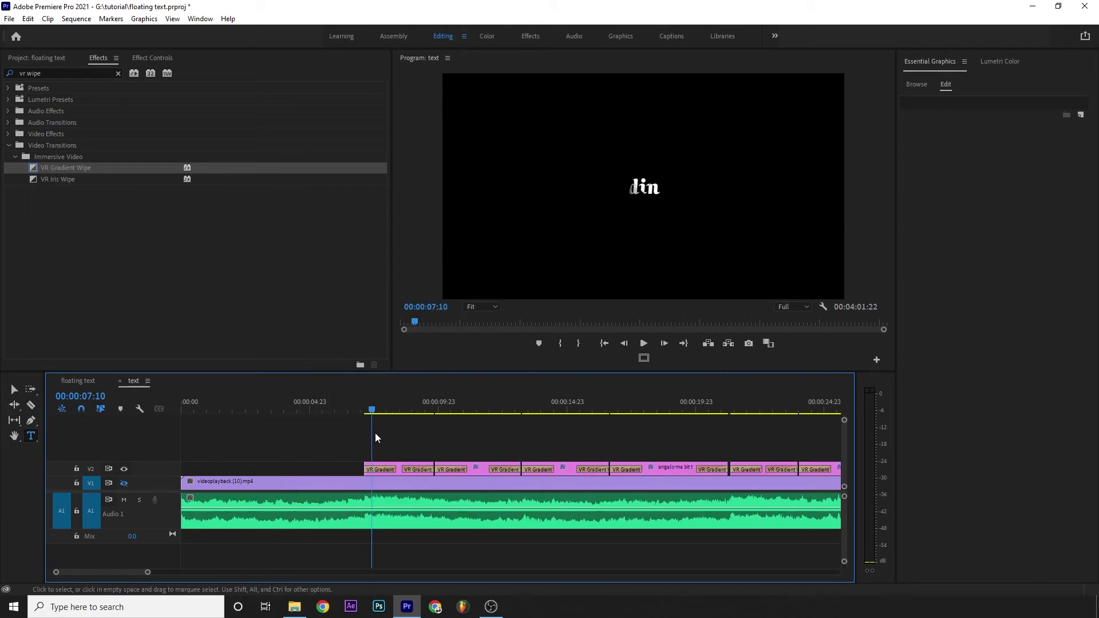
pyautogui.scroll(-4, 376, 433)
pyautogui.scroll(2, 340, 434)
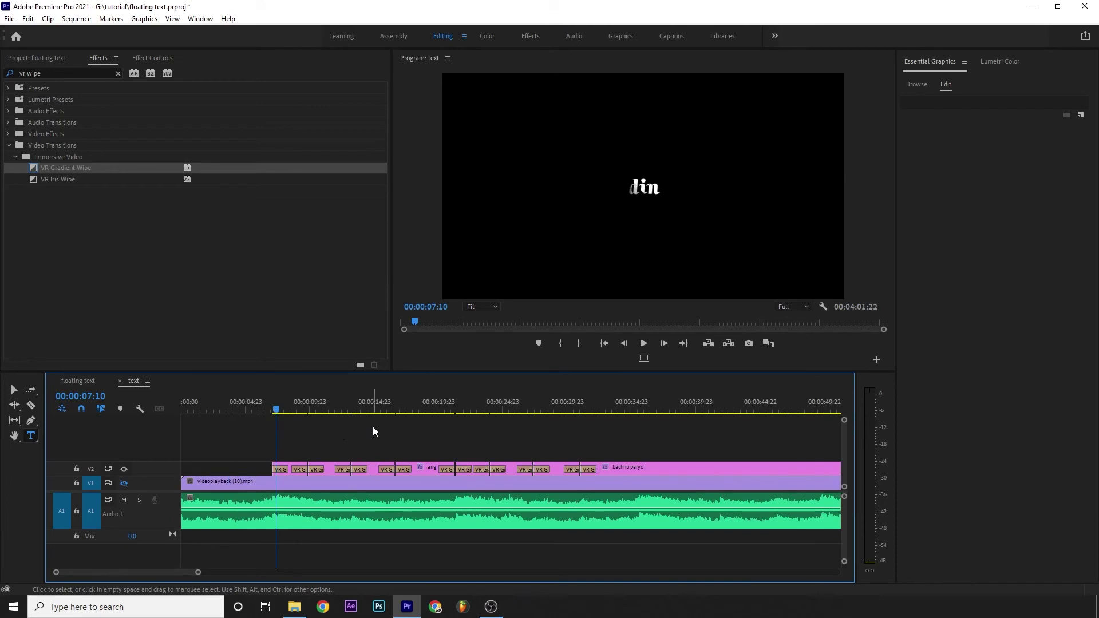
pyautogui.scroll(-2, 369, 434)
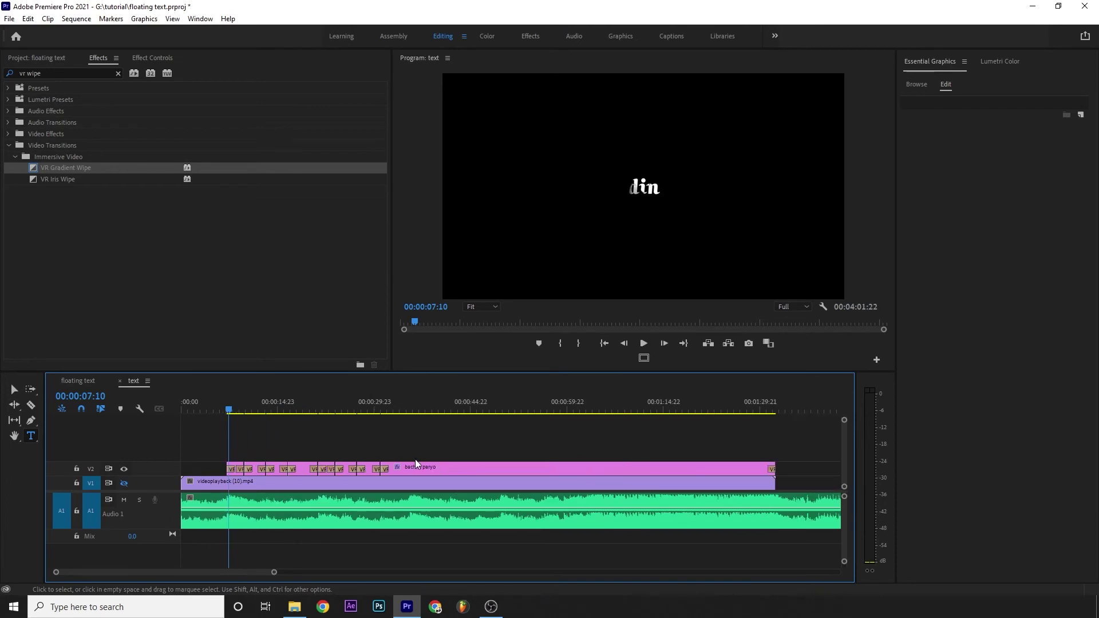
pyautogui.click(308, 496)
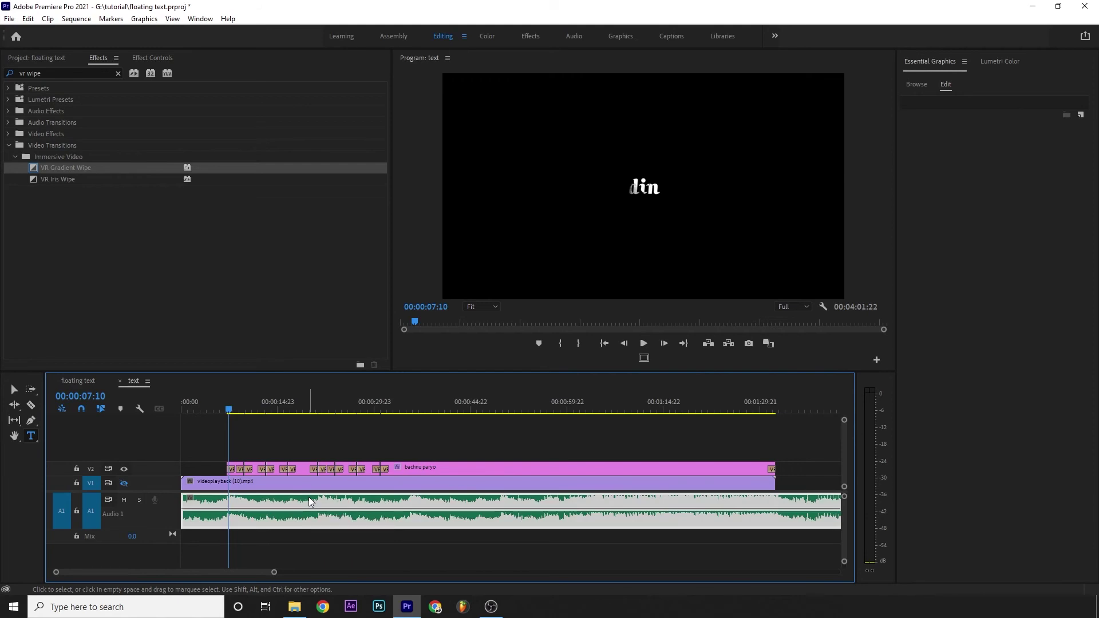
# - Move the din rave music clip from this sequence into the floating text sequence
pyautogui.hotkey('ctrl', 'x')
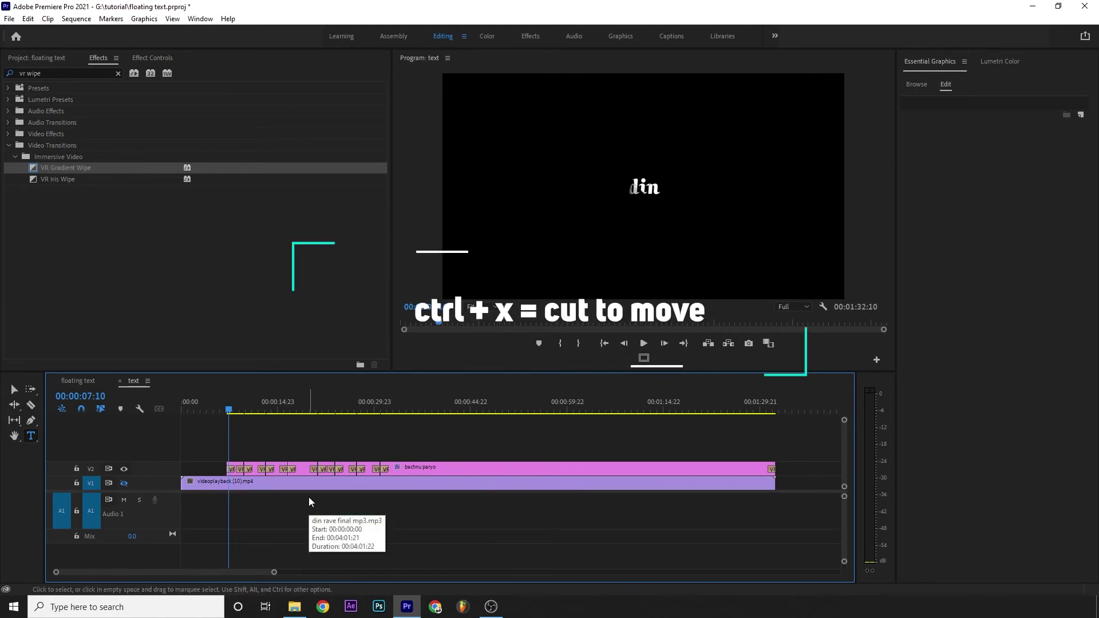
pyautogui.click(73, 381)
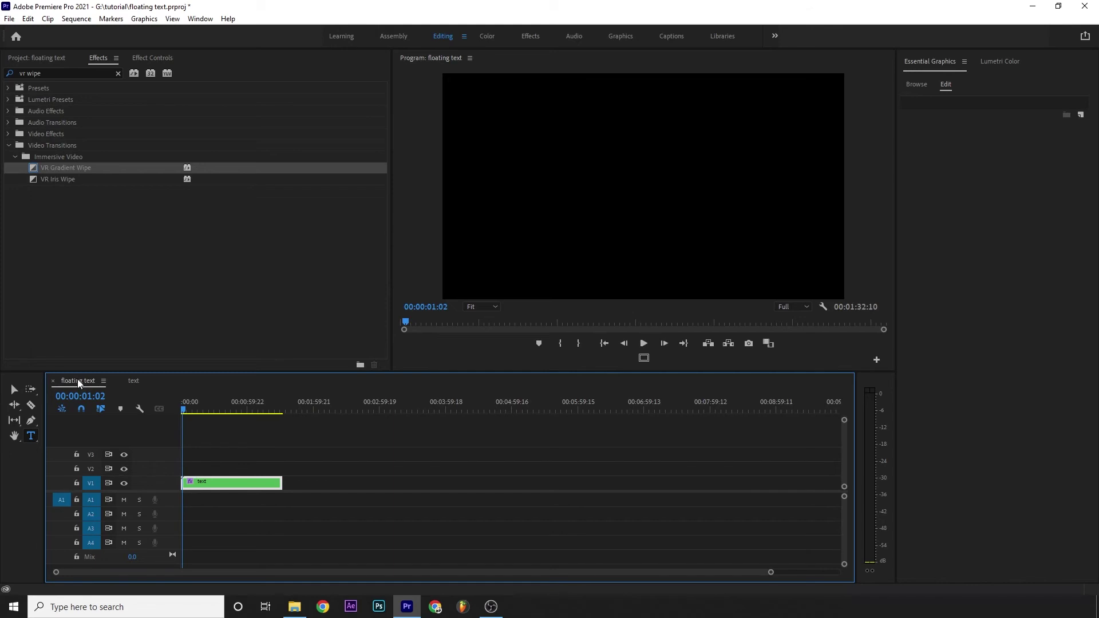
pyautogui.hotkey('ctrl', 'v')
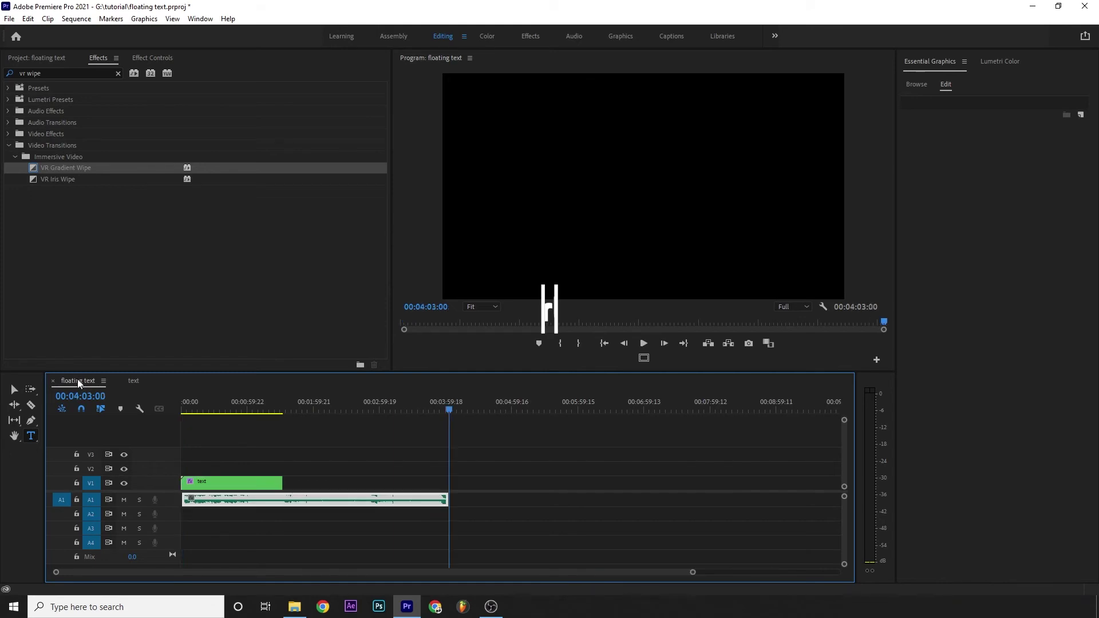
# - Align the pasted music clip on A1 to start at 00:00:00:00
pyautogui.click(189, 404)
pyautogui.press('-')
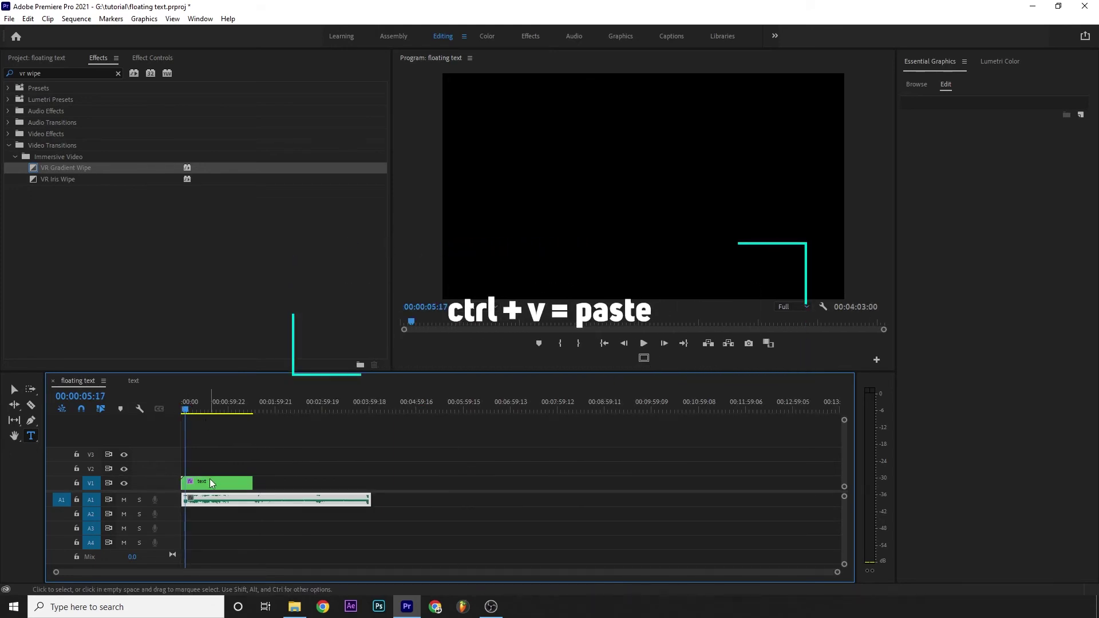
pyautogui.press('=')
pyautogui.press('=')
pyautogui.press('=')
pyautogui.press('=')
pyautogui.press('=')
pyautogui.press('=')
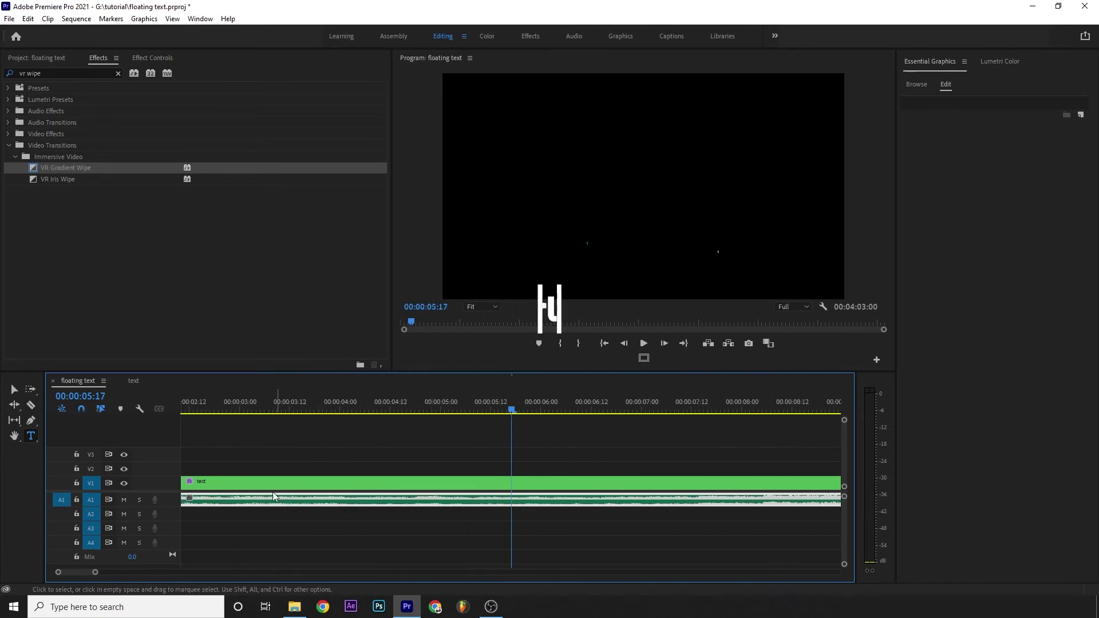
pyautogui.press('-')
pyautogui.click(199, 404)
pyautogui.press('=')
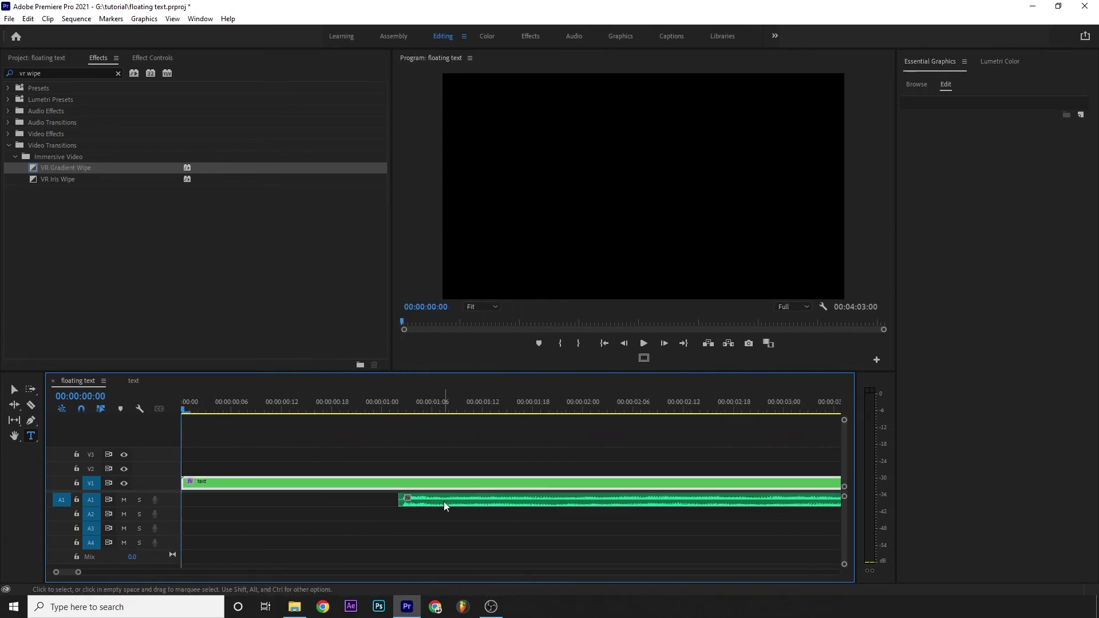
pyautogui.moveTo(445, 502); pyautogui.dragTo(199, 498)
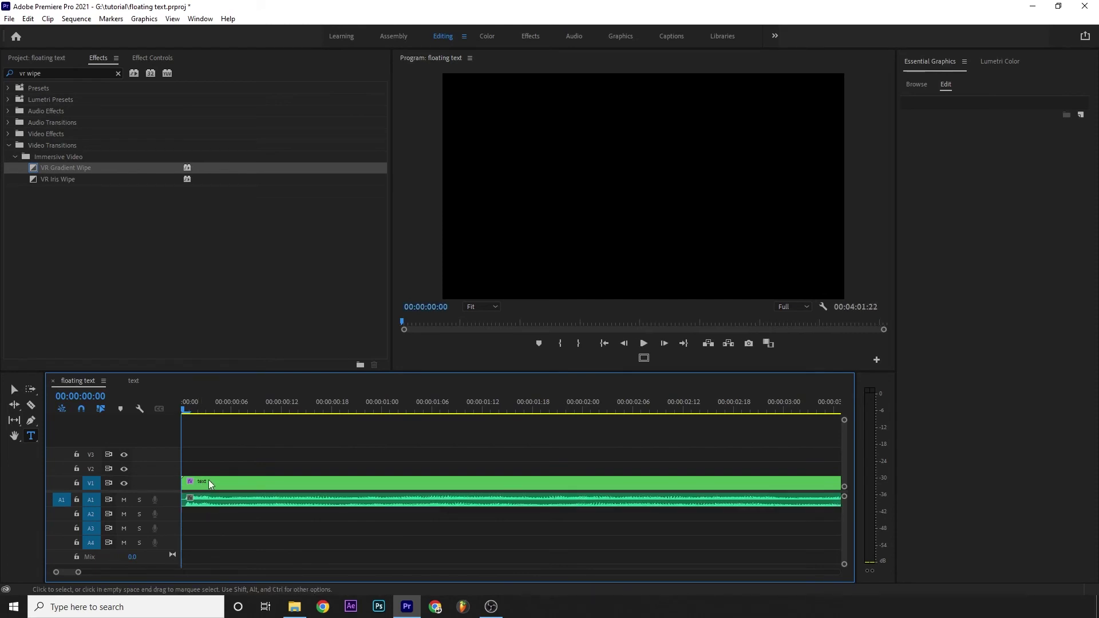
pyautogui.press('-')
pyautogui.press('-')
pyautogui.press('-')
pyautogui.press('-')
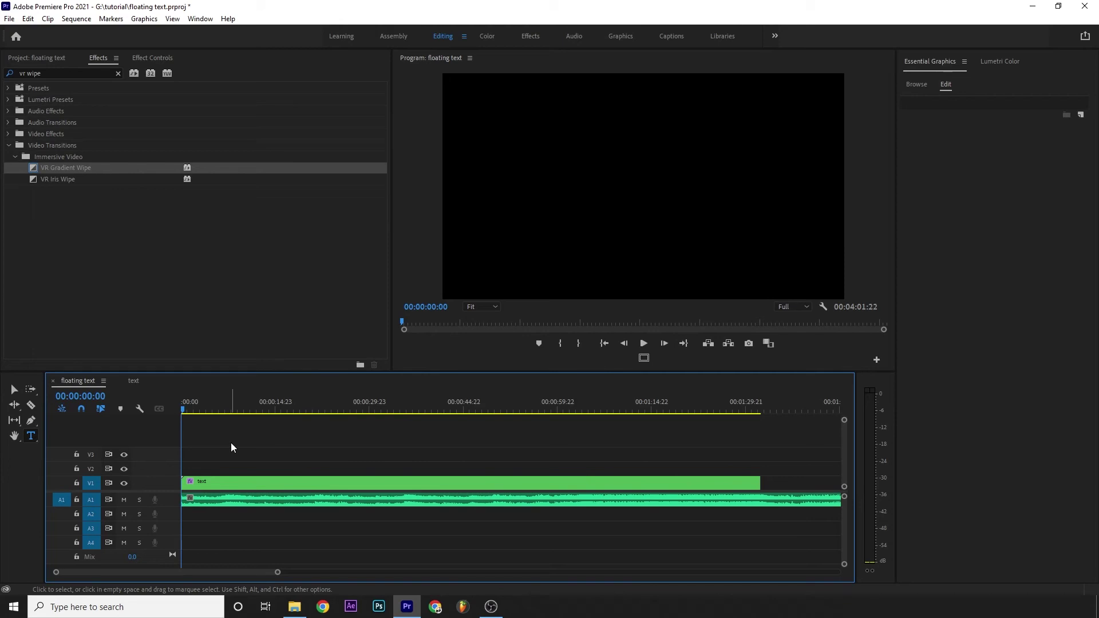
# - Preview the lyric titles over the music, then return to the Project: floating text media list
pyautogui.press('space')
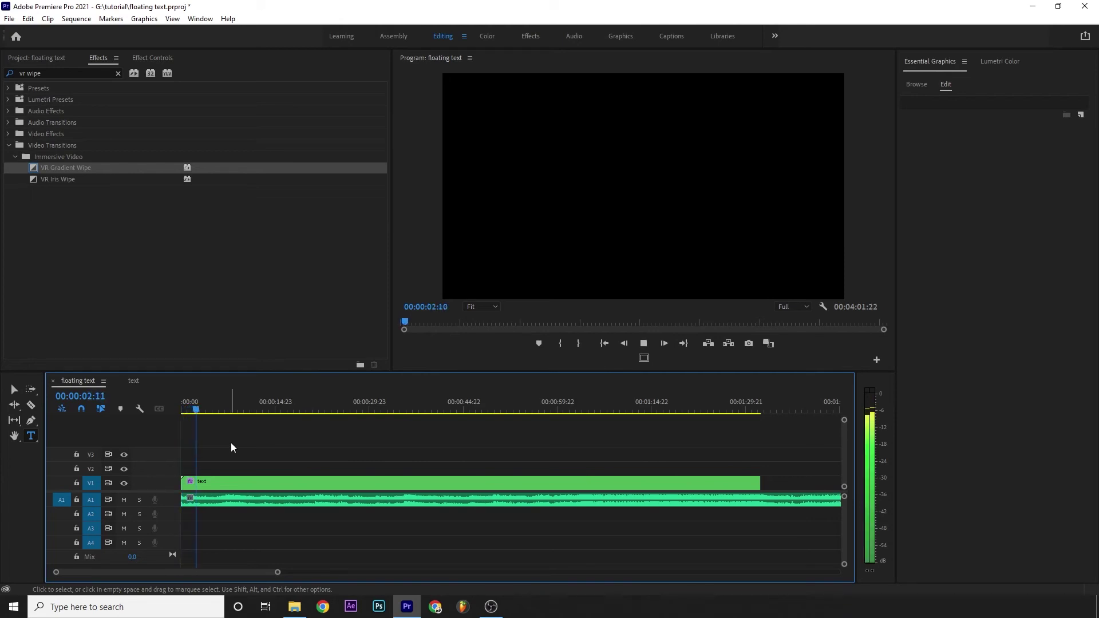
pyautogui.press('space')
pyautogui.press('d')
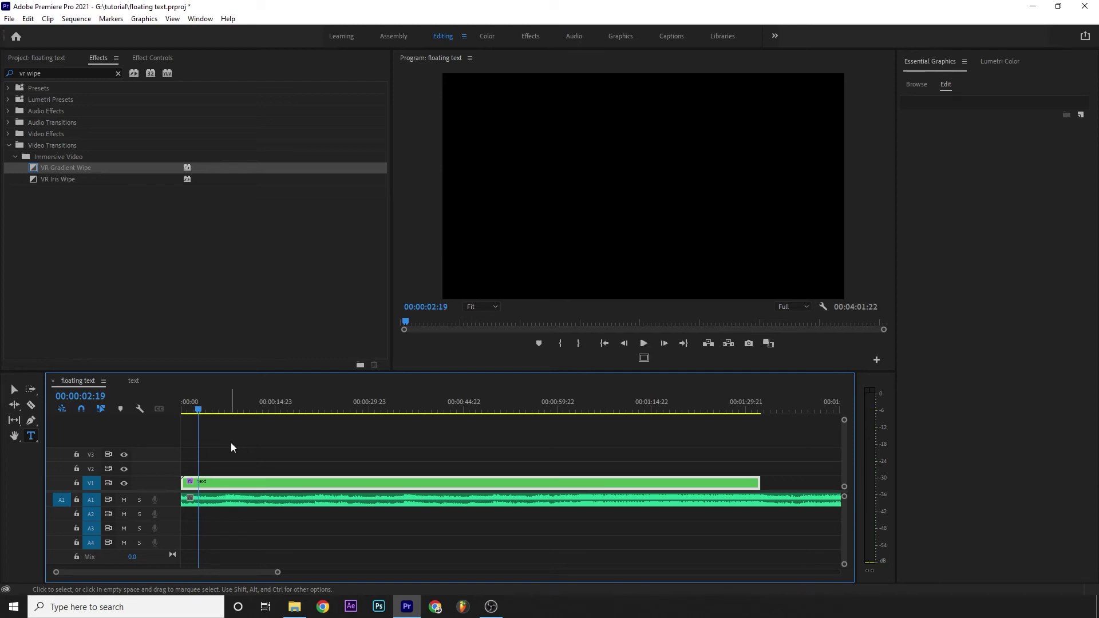
pyautogui.press('space')
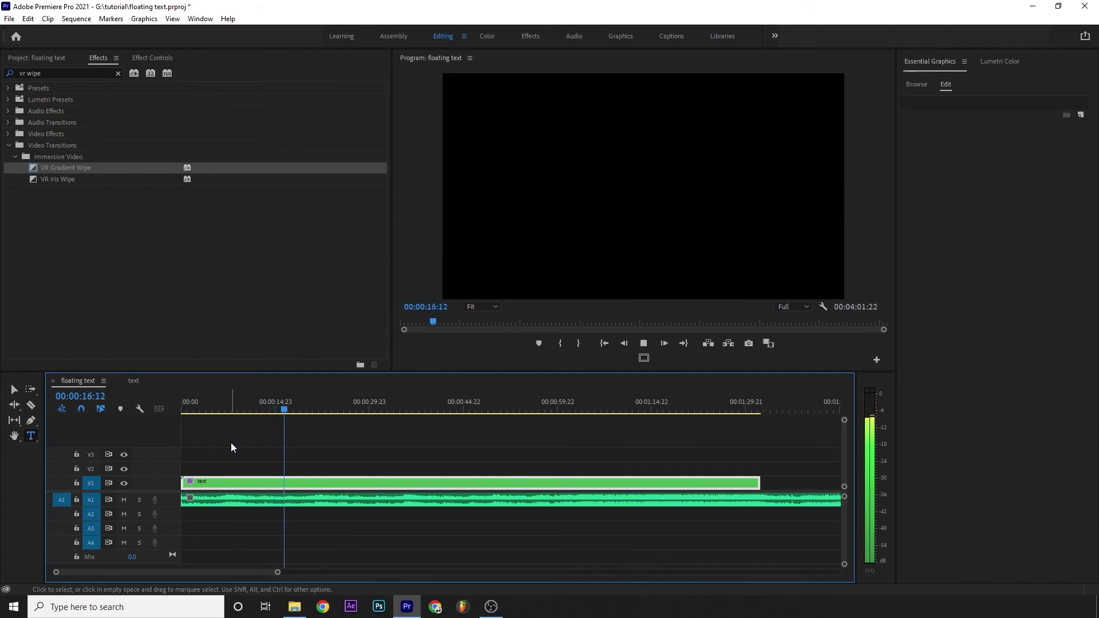
pyautogui.press('space')
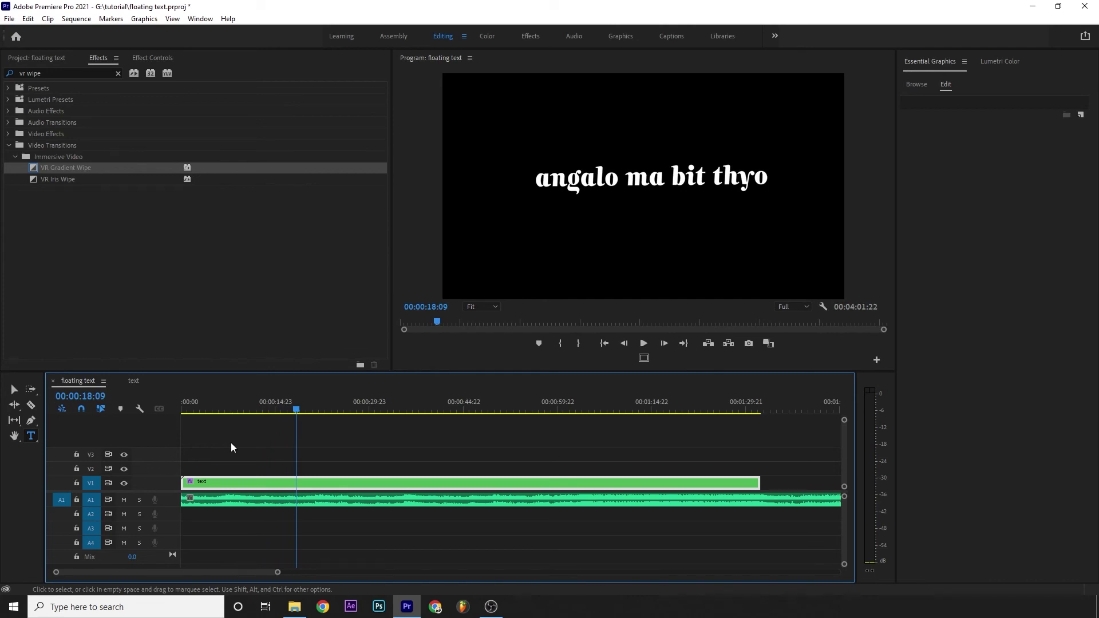
pyautogui.click(39, 58)
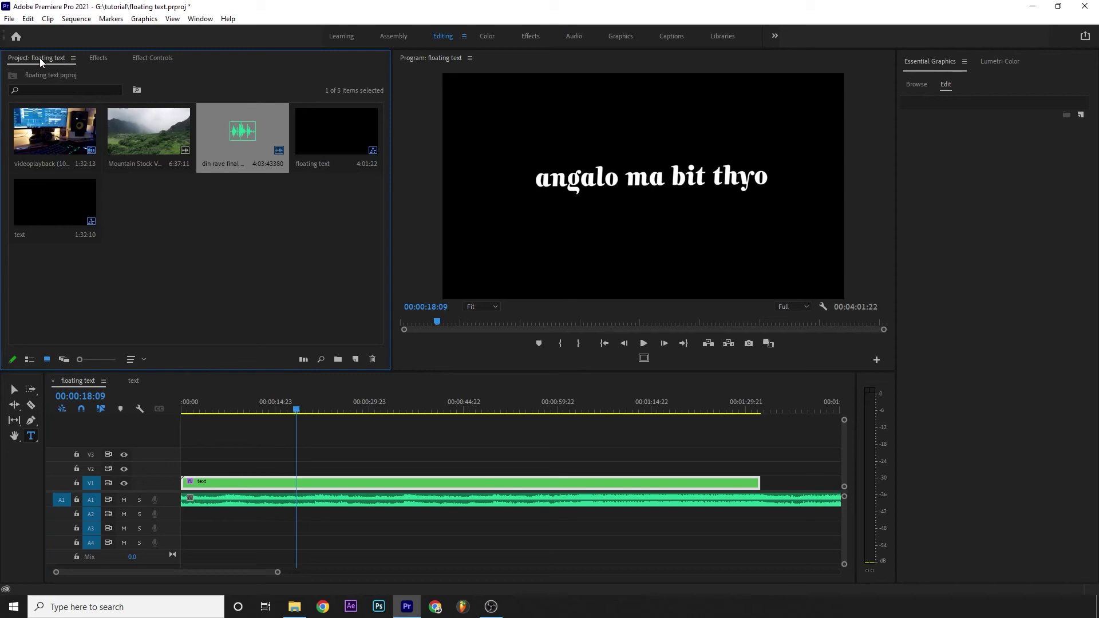
pyautogui.click(225, 265)
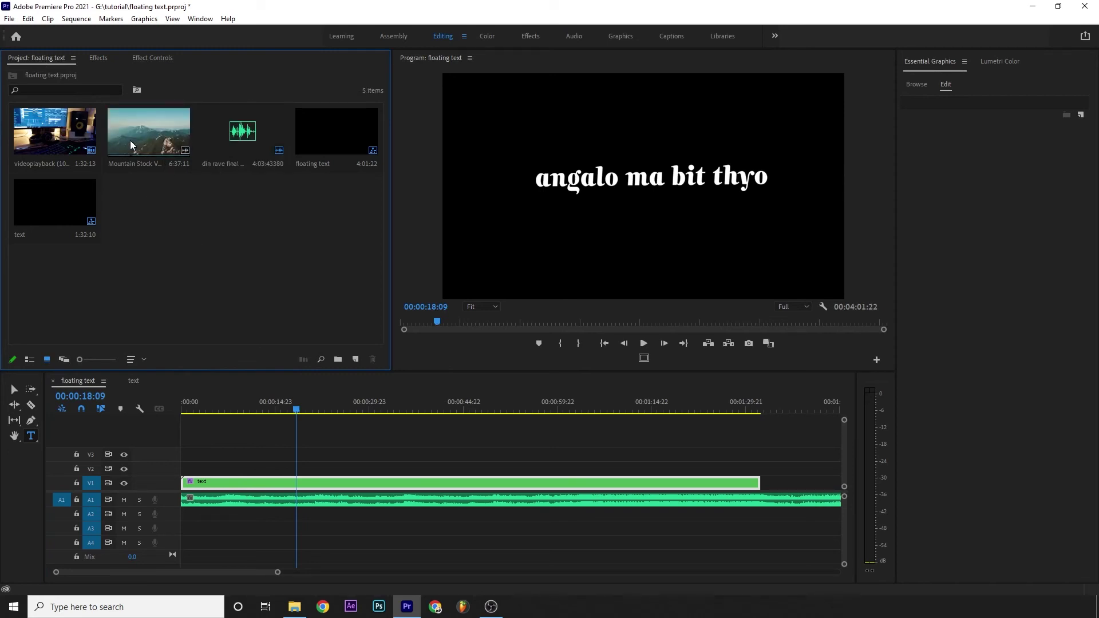
# - Add Mountain Stock Video to V2 without its A2 audio and raise the text clip to V3
pyautogui.moveTo(129, 129); pyautogui.dragTo(164, 466)
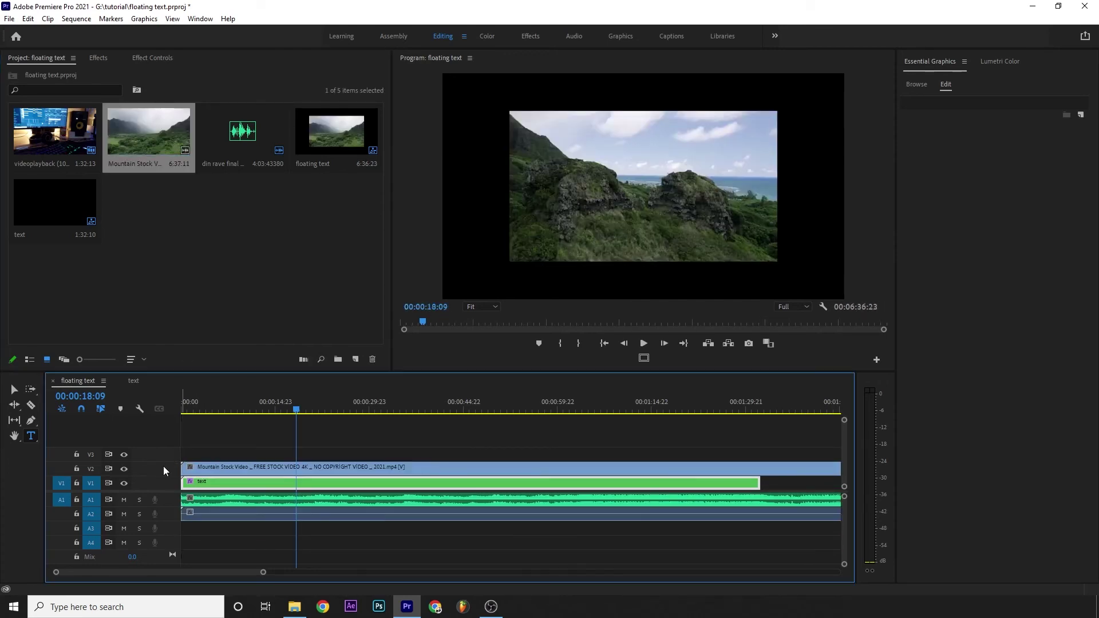
pyautogui.click(257, 513)
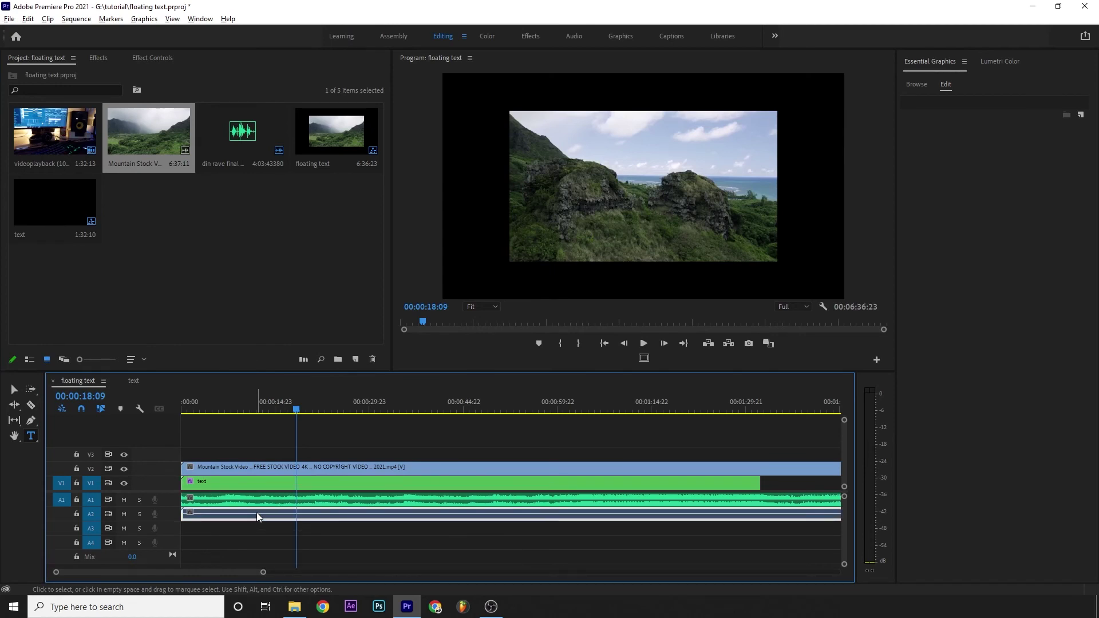
pyautogui.press('Delete')
pyautogui.hotkey('ctrl', 'z')
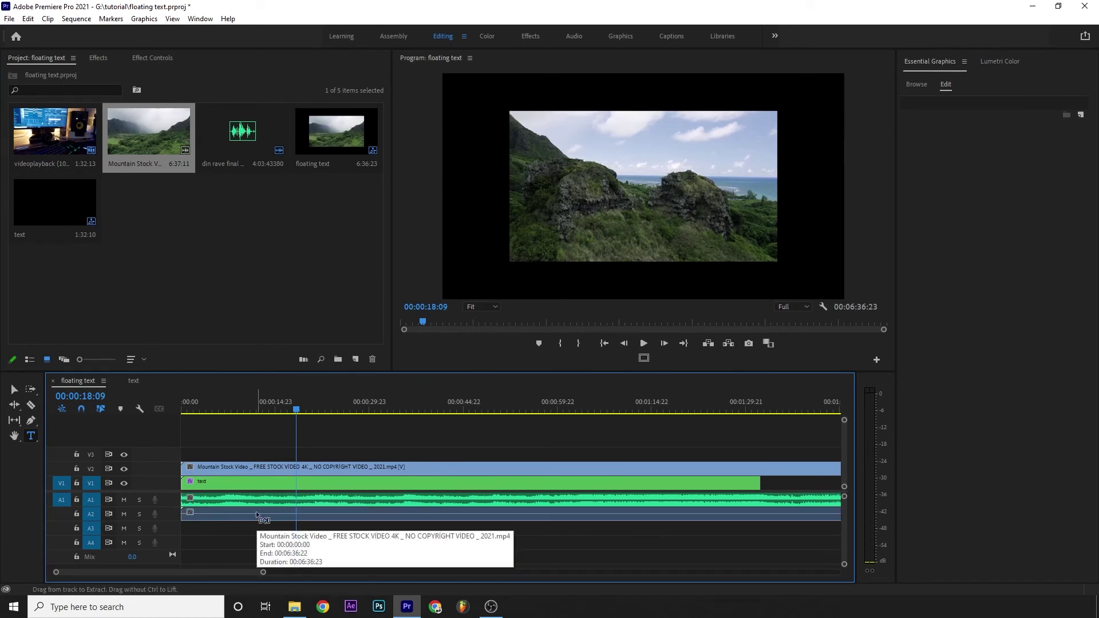
pyautogui.click(243, 456)
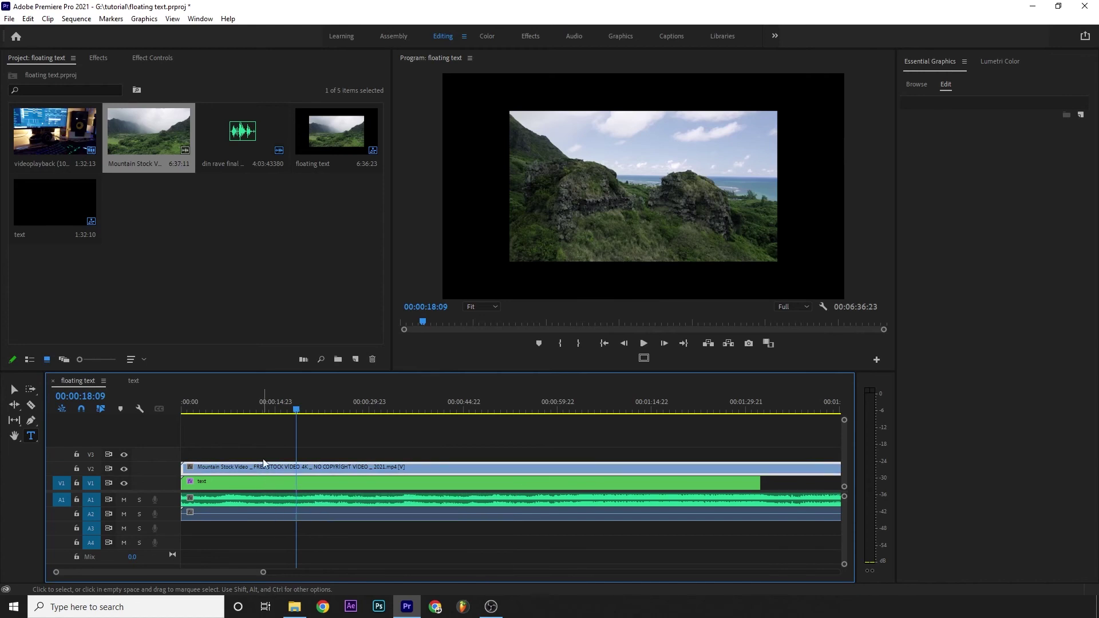
pyautogui.click(281, 512)
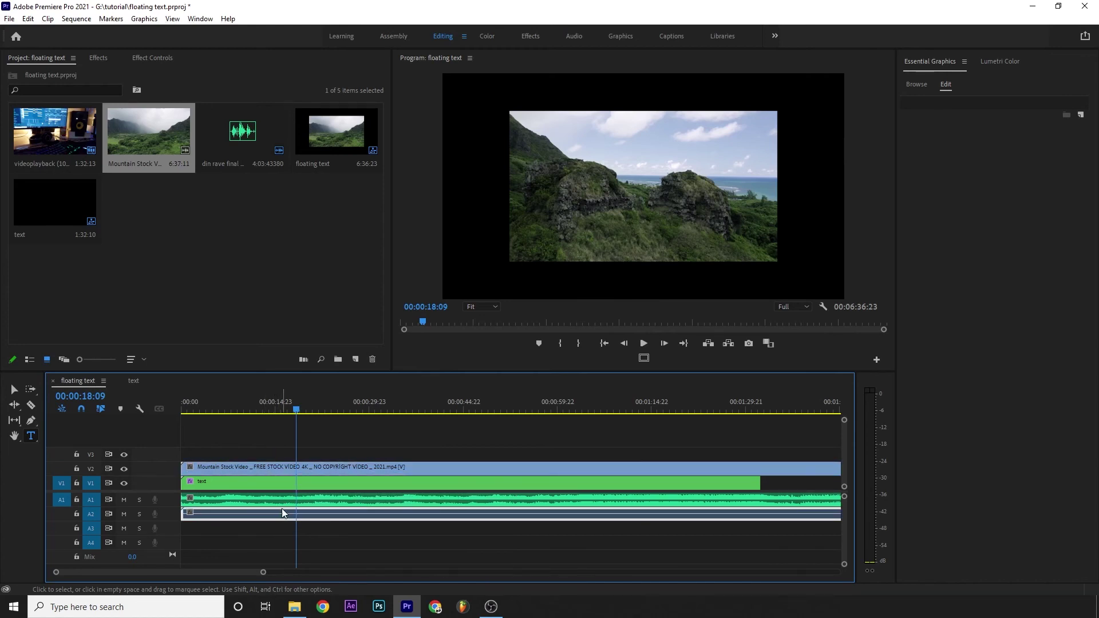
pyautogui.press('Delete')
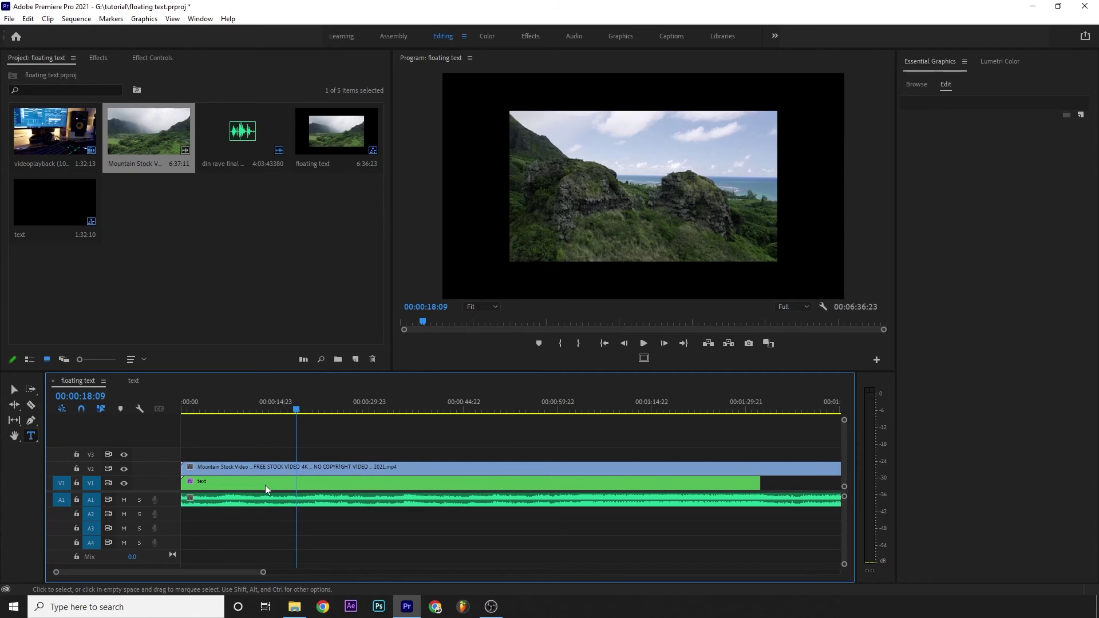
pyautogui.click(214, 485)
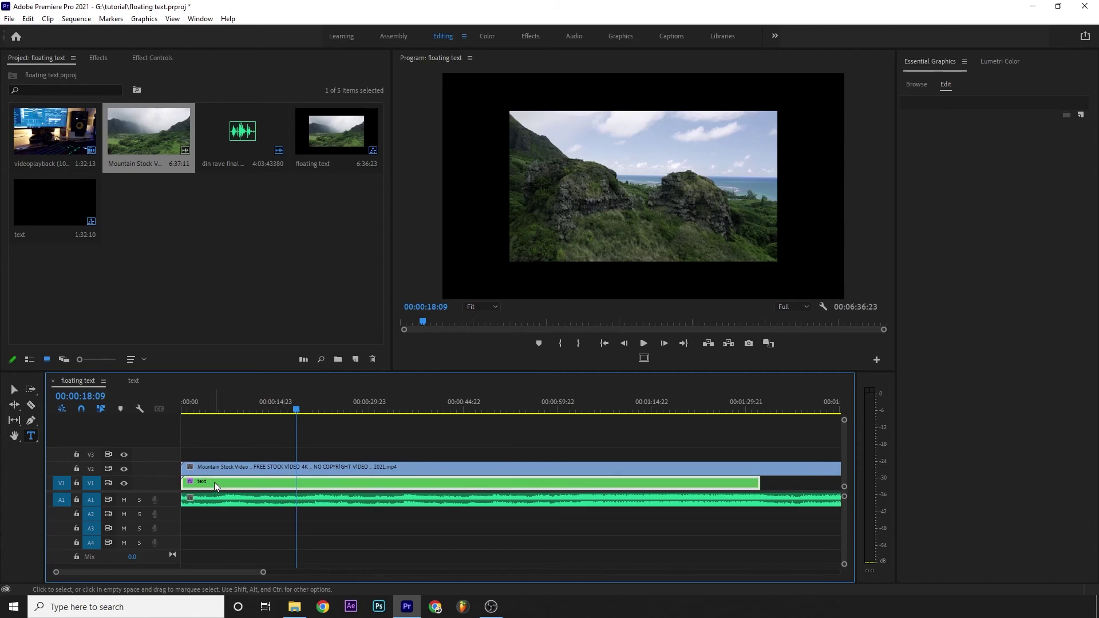
pyautogui.moveTo(213, 484); pyautogui.dragTo(209, 459)
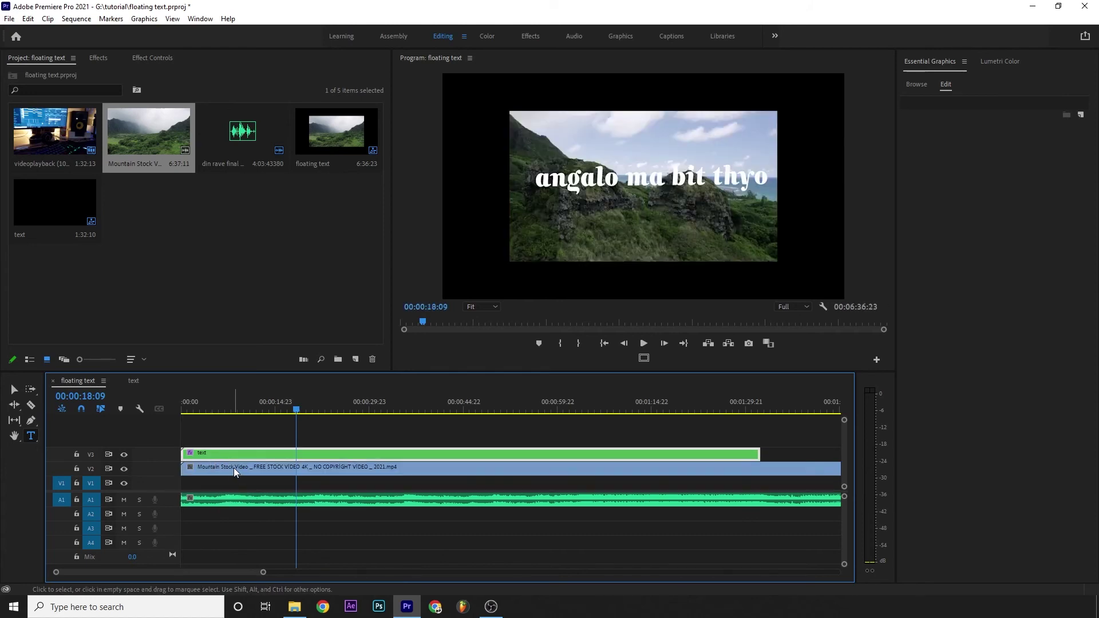
# - Scale the mountain clip on V2 to the frame size
pyautogui.click(234, 468)
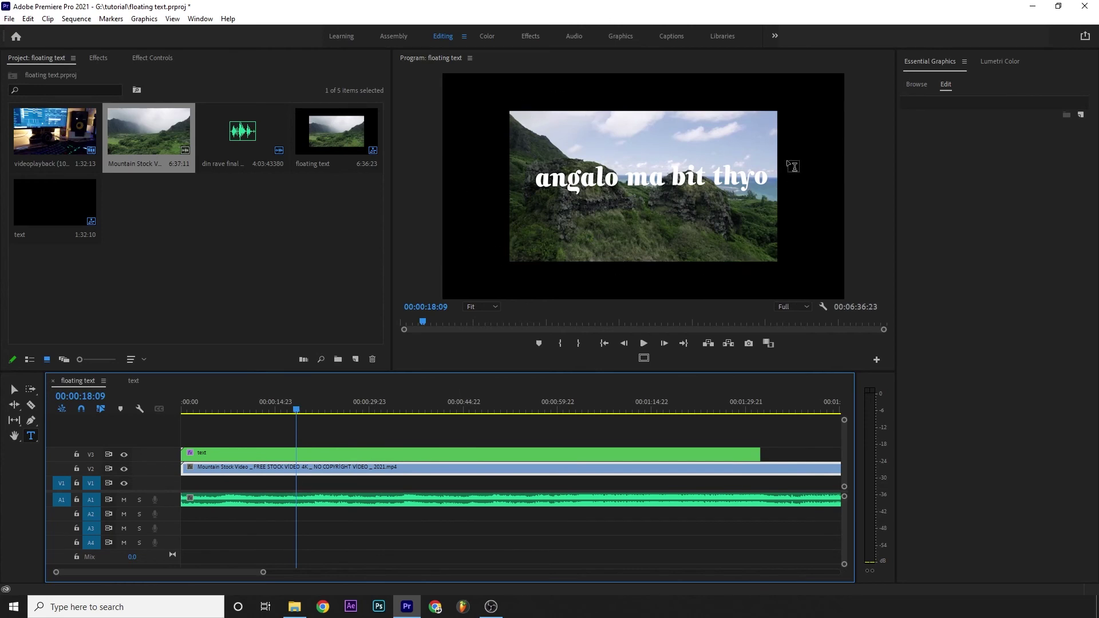
pyautogui.rightClick(361, 471)
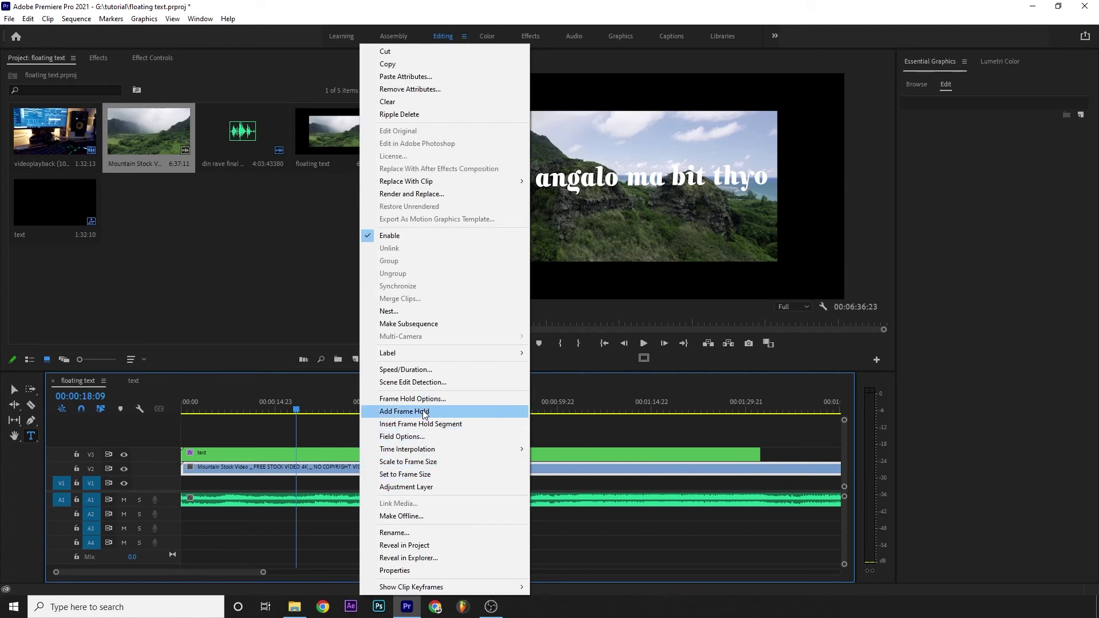
pyautogui.click(409, 463)
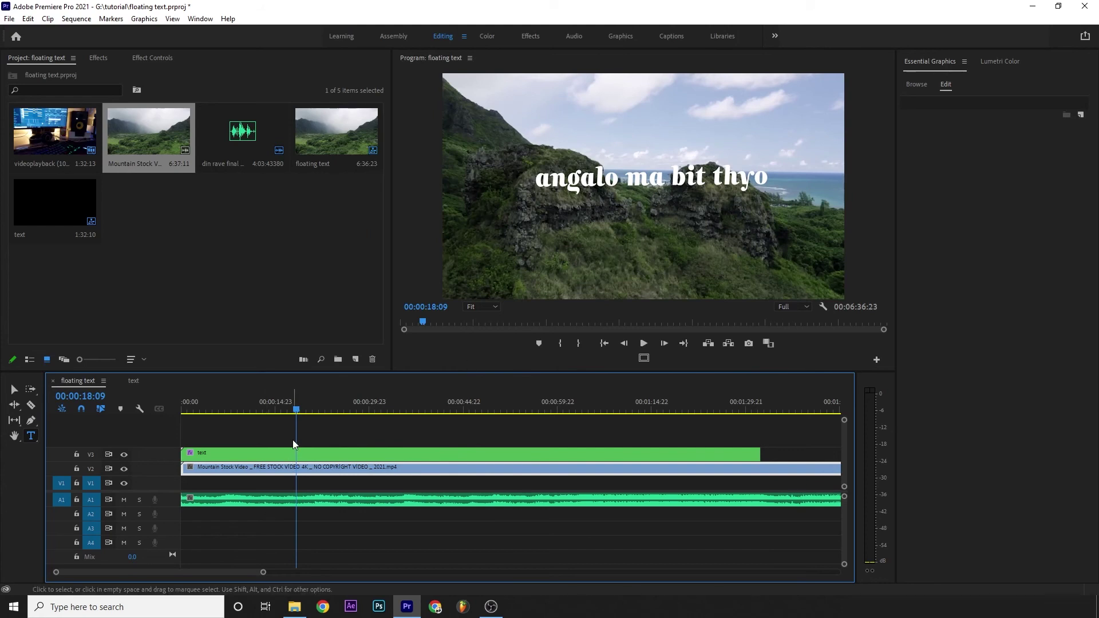
# - Split the mountain clip at 4:29, move the later part to the start and delete the rest
pyautogui.press('\\')
pyautogui.moveTo(459, 405); pyautogui.dragTo(606, 432)
pyautogui.hotkey('ctrl', 'k')
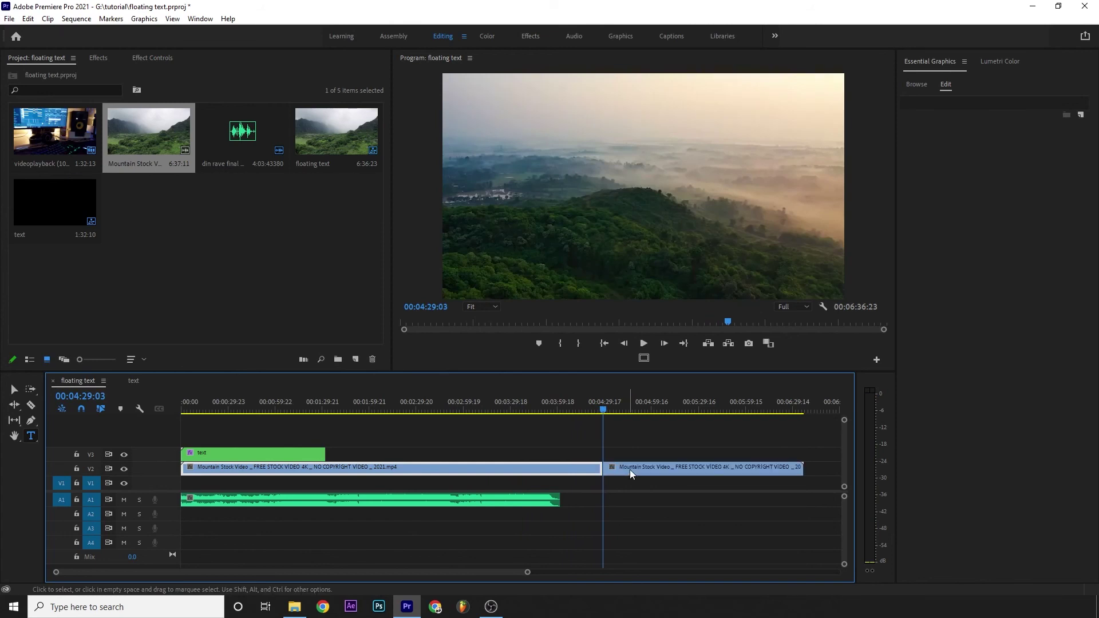
pyautogui.press('-')
pyautogui.moveTo(455, 469); pyautogui.dragTo(225, 465)
pyautogui.click(345, 468)
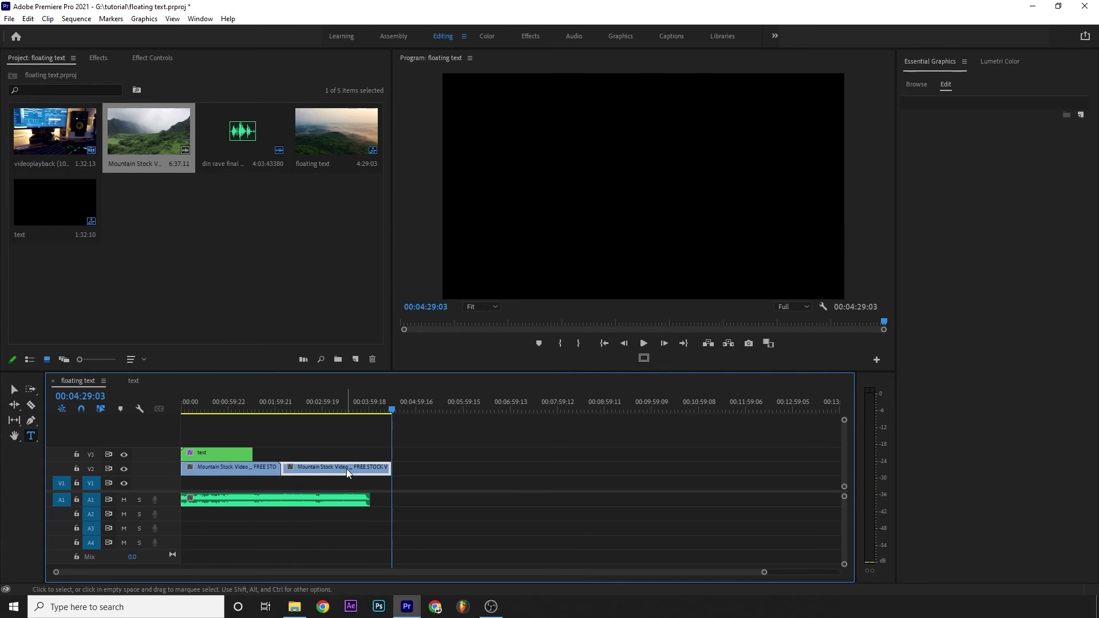
pyautogui.press('Delete')
pyautogui.click(220, 405)
pyautogui.moveTo(214, 403); pyautogui.dragTo(145, 420)
pyautogui.press('\\')
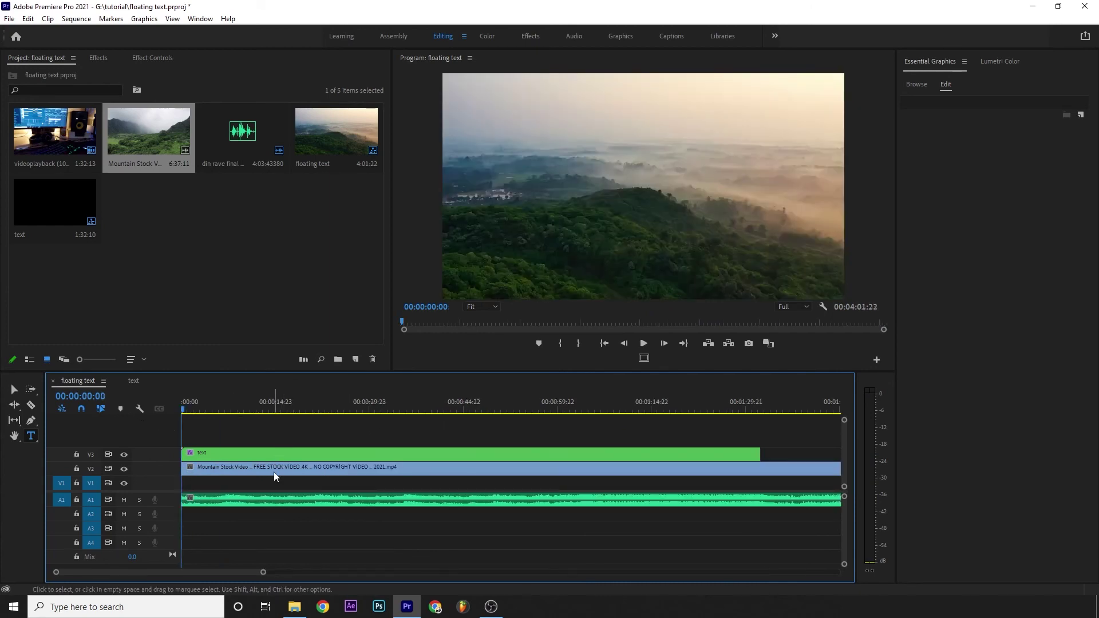
pyautogui.click(273, 469)
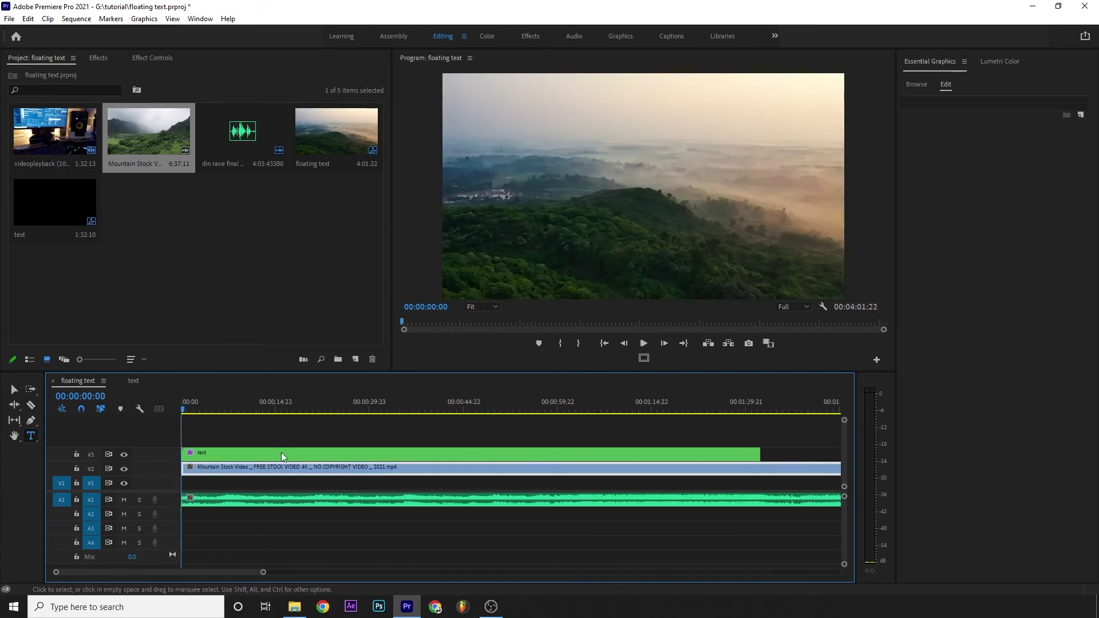
# - Create a 1920×1080 adjustment layer on V4 and extend it to end with the text clip
pyautogui.click(355, 361)
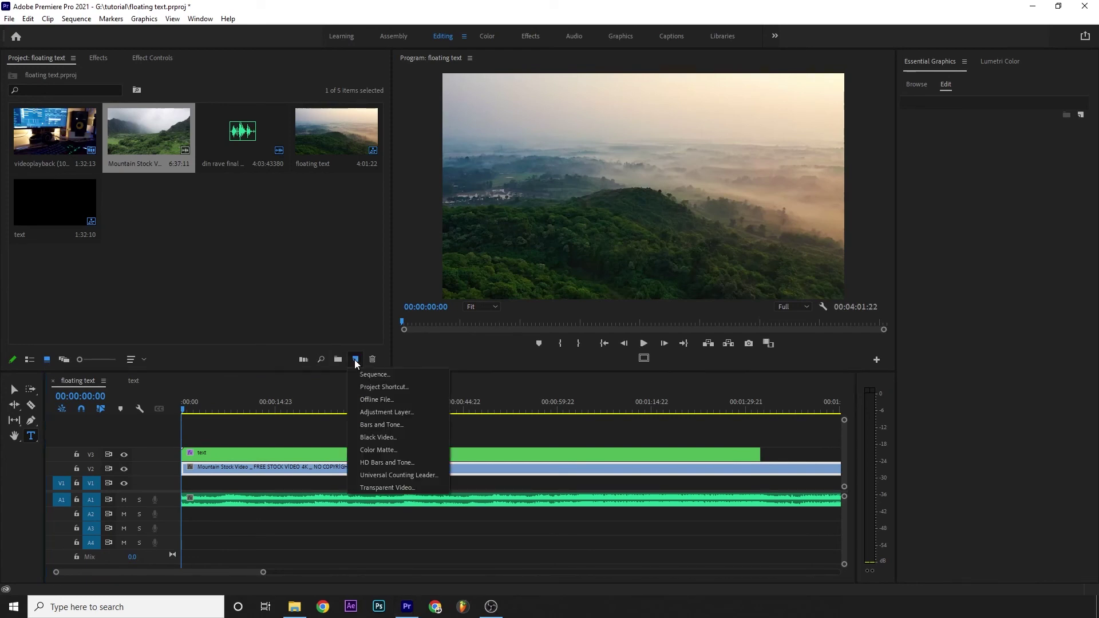
pyautogui.click(388, 413)
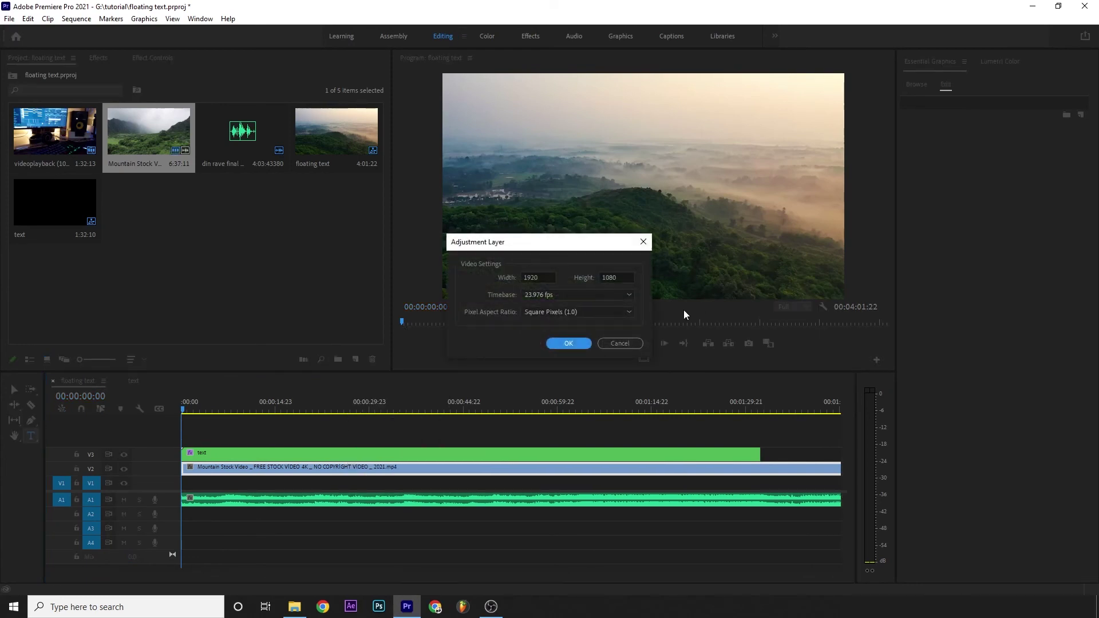
pyautogui.click(563, 343)
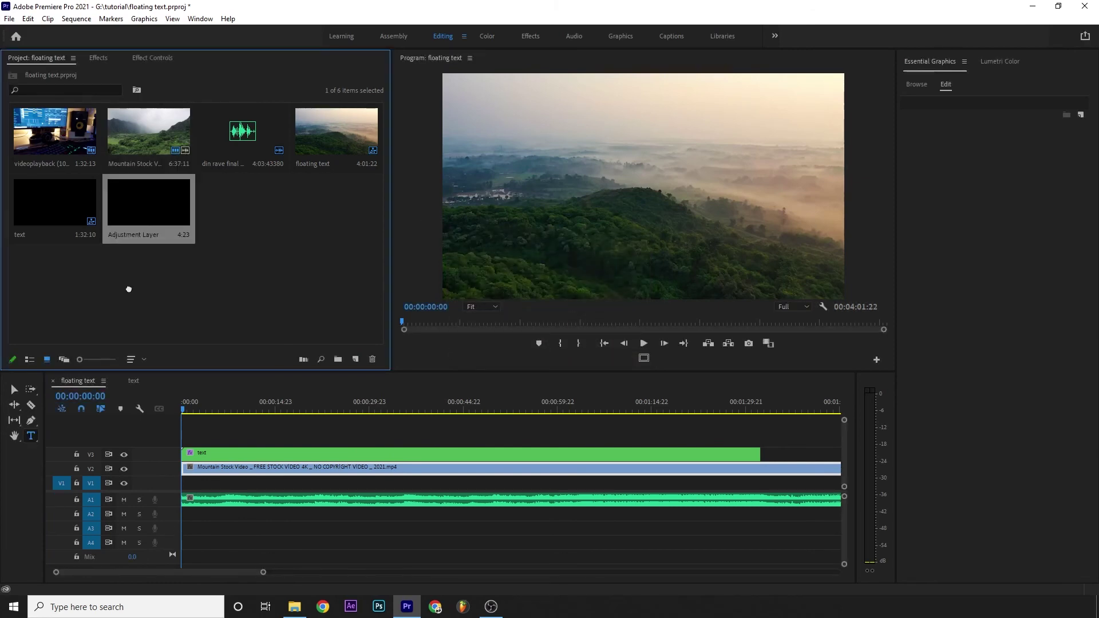
pyautogui.moveTo(193, 417); pyautogui.dragTo(183, 441)
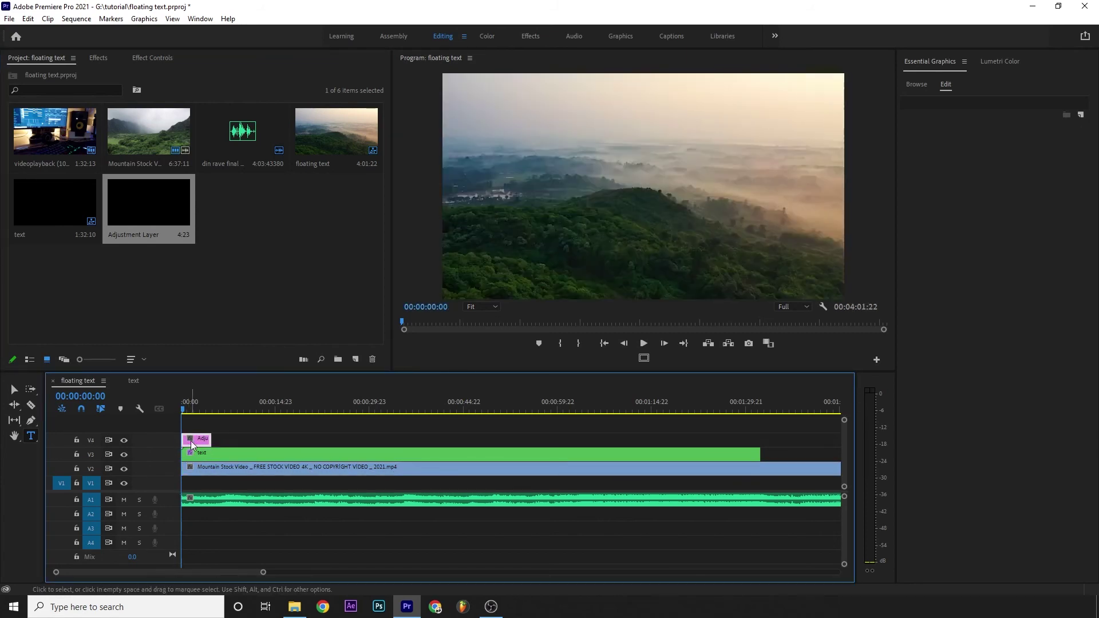
pyautogui.press('-')
pyautogui.moveTo(194, 442); pyautogui.dragTo(478, 487)
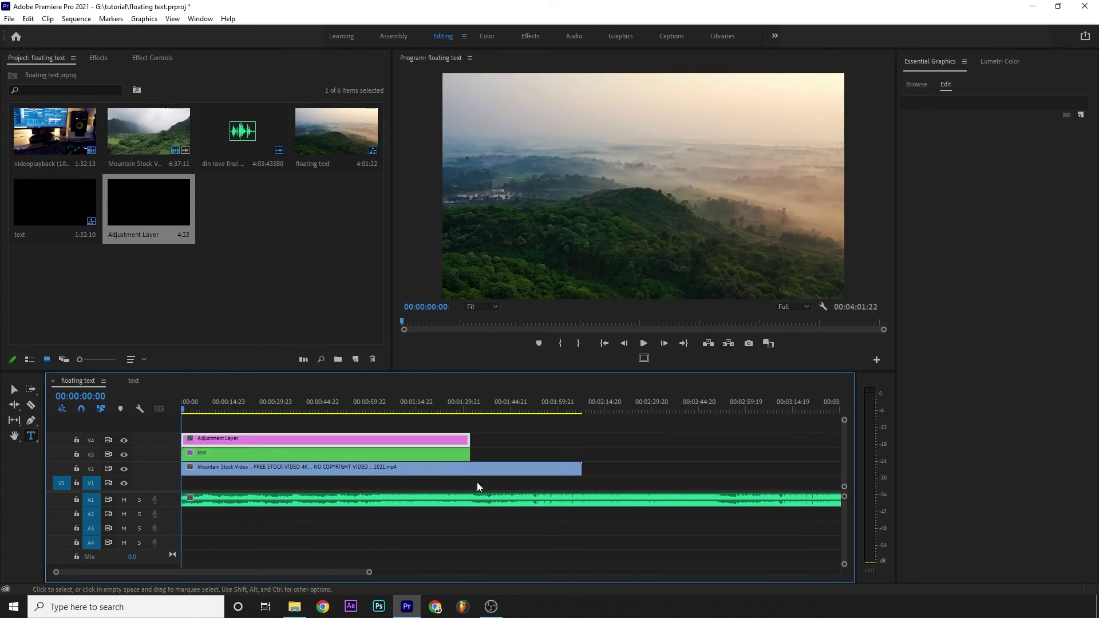
pyautogui.press('=')
pyautogui.press('=')
pyautogui.press('=')
pyautogui.press('=')
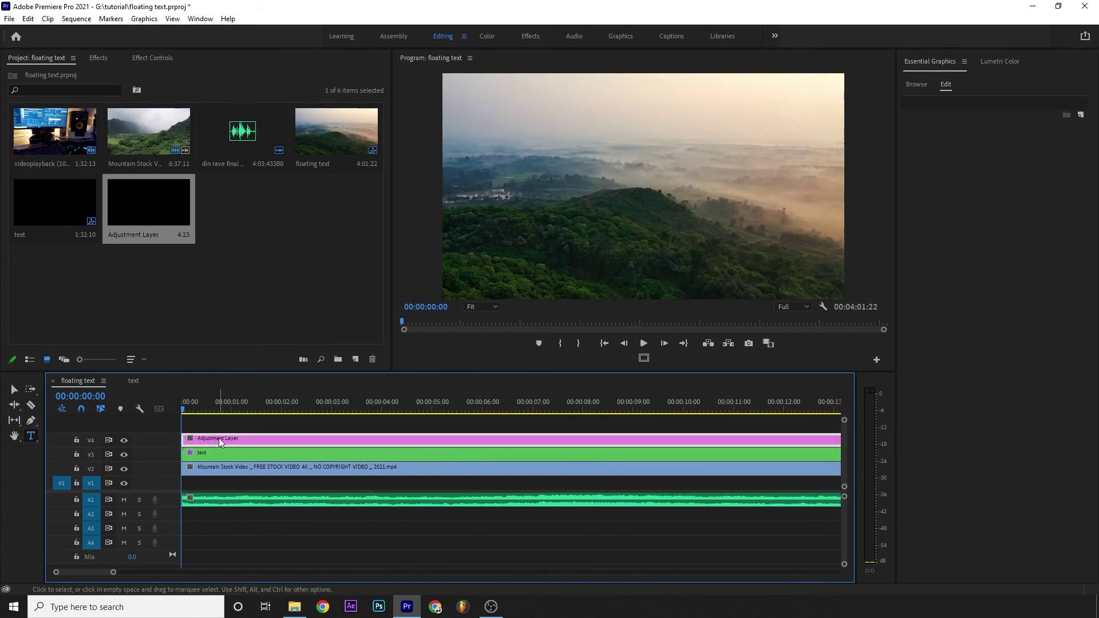
pyautogui.click(96, 58)
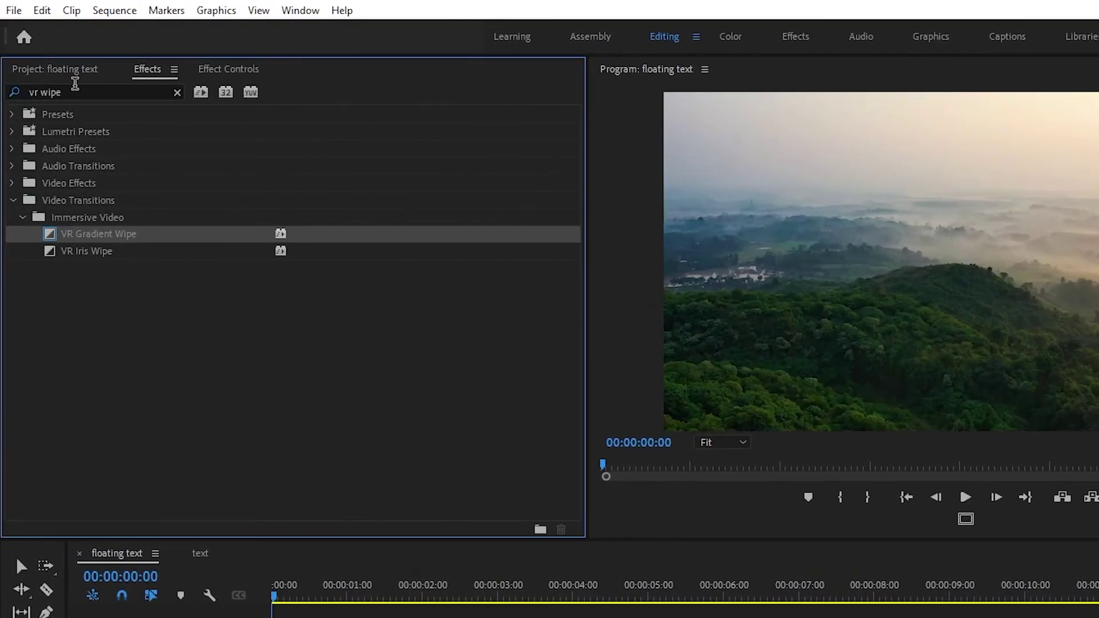
# - Apply the Crop effect from the Effects panel to the adjustment layer
pyautogui.click(54, 73)
pyautogui.write('crop')
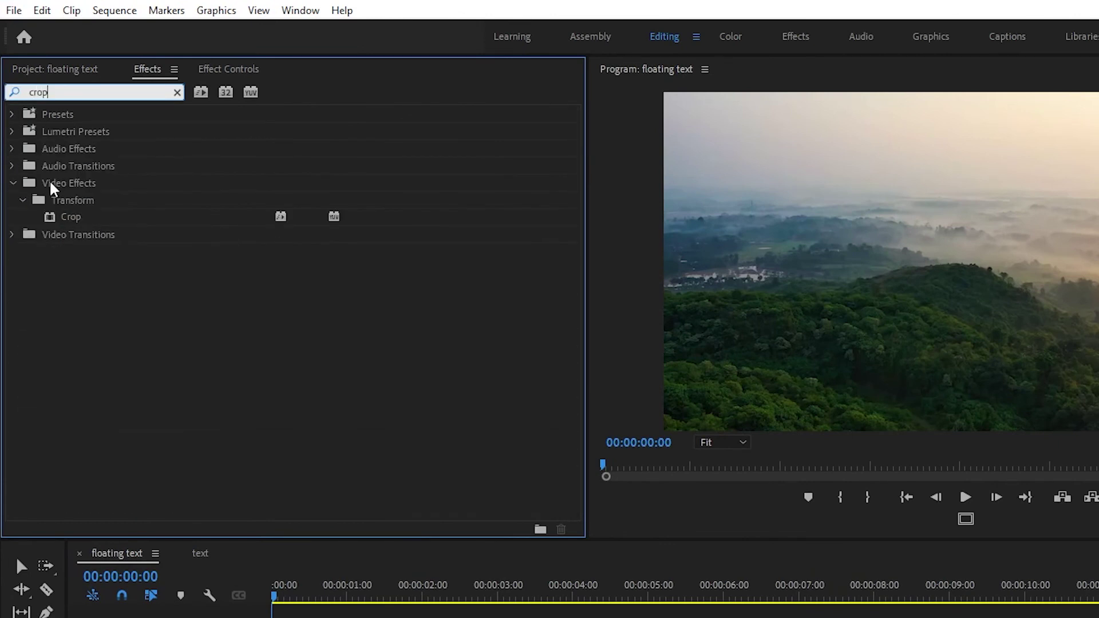
pyautogui.moveTo(71, 218); pyautogui.dragTo(318, 587)
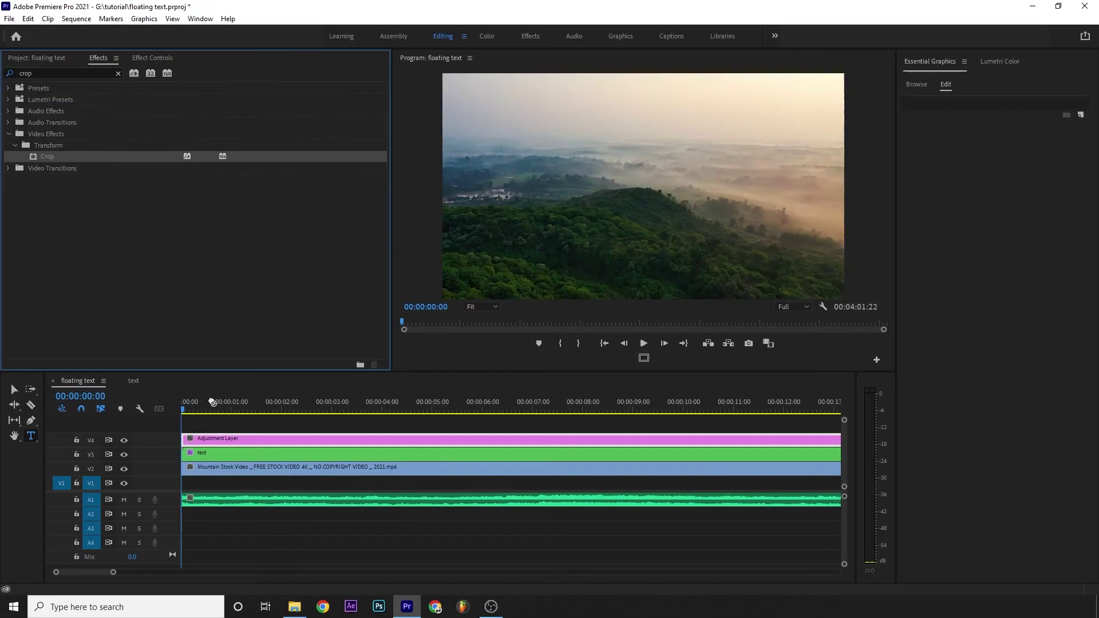
pyautogui.moveTo(212, 402); pyautogui.dragTo(237, 439)
# - Set the Crop Top and Bottom values to 12% in Effect Controls
pyautogui.click(147, 58)
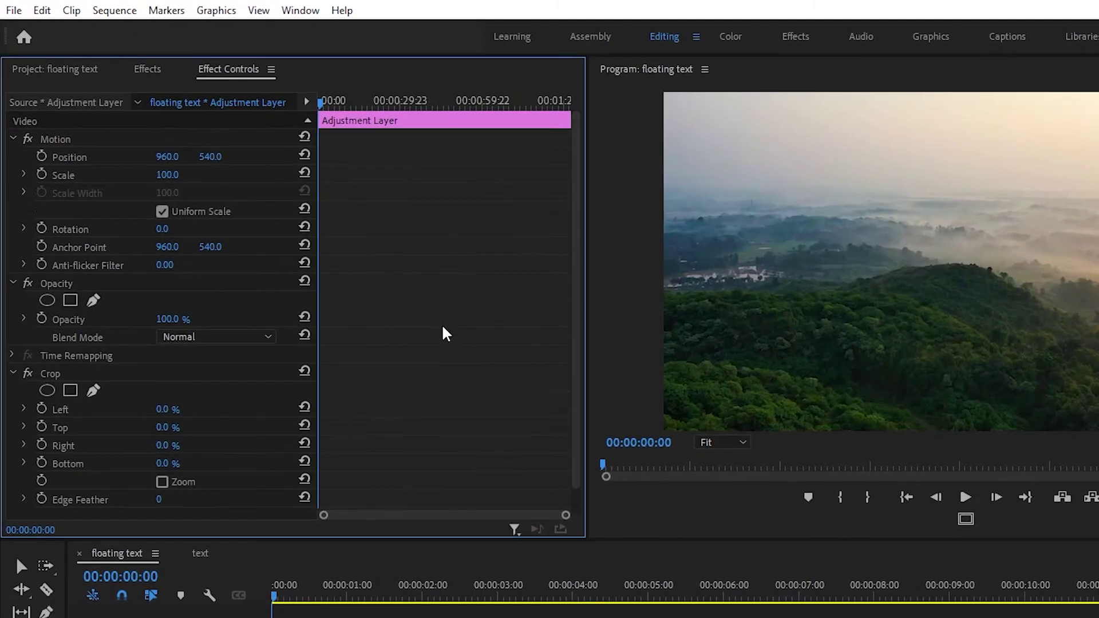
pyautogui.scroll(-1, 296, 233)
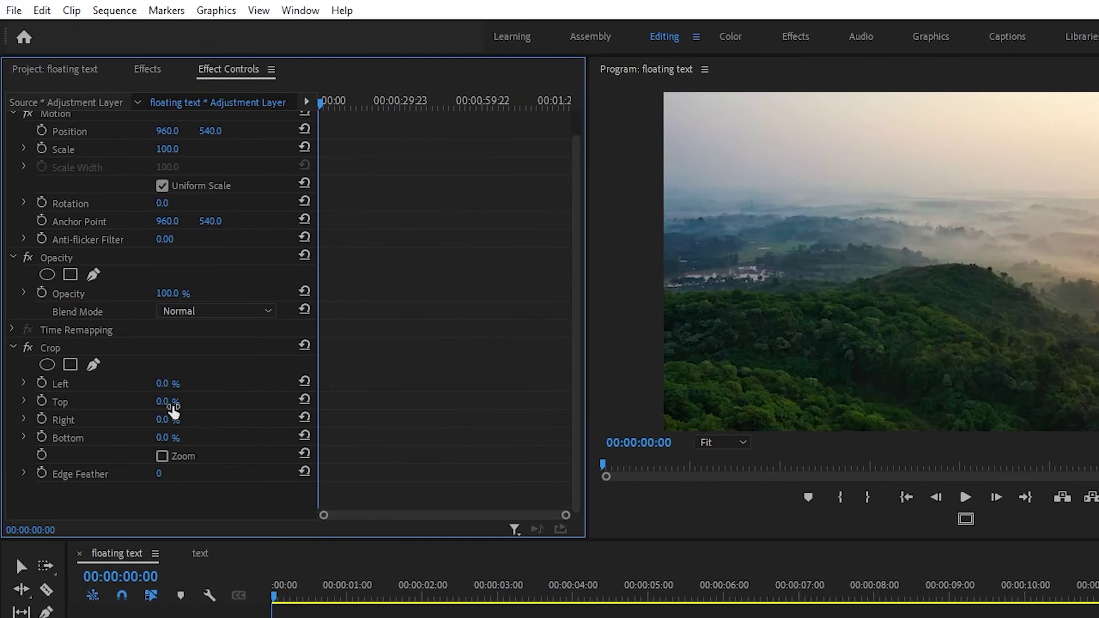
pyautogui.click(171, 404)
pyautogui.write('12')
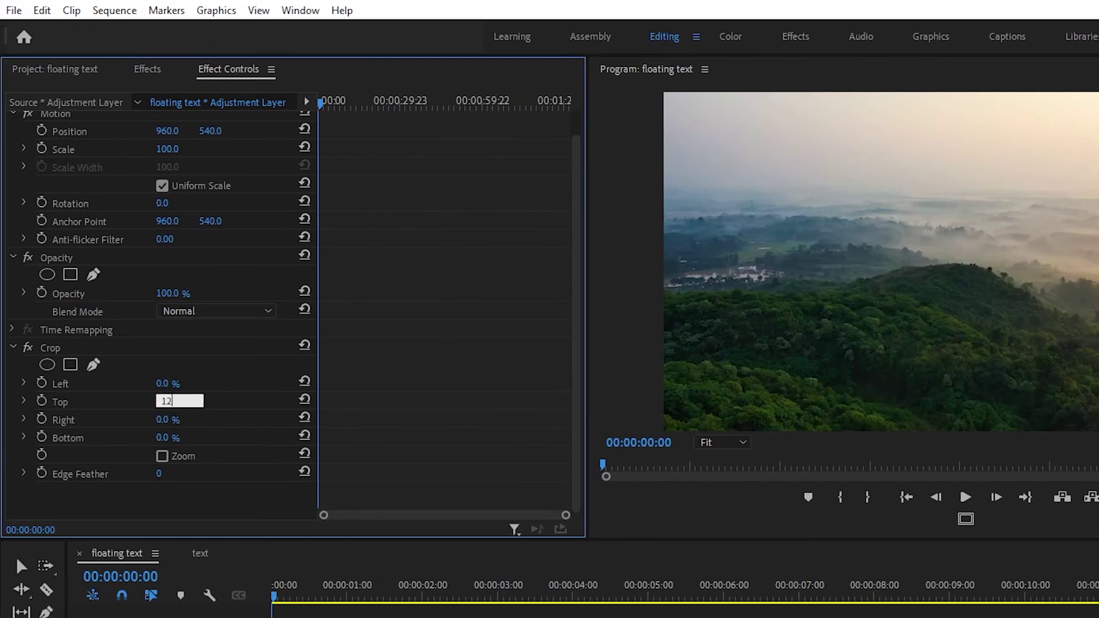
pyautogui.press('Return')
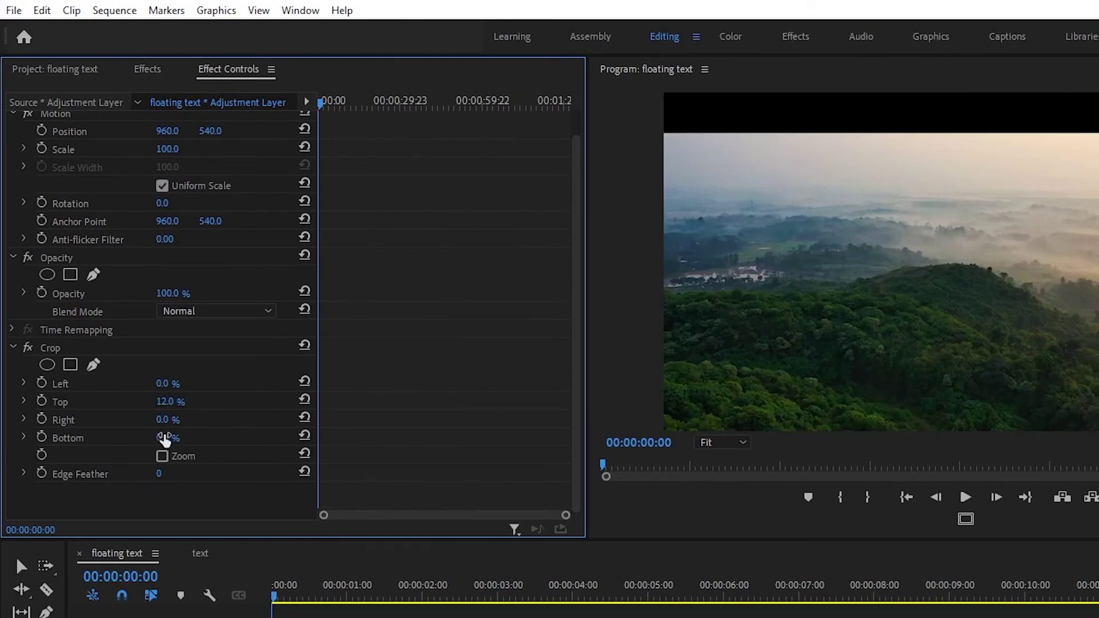
pyautogui.click(180, 434)
pyautogui.write('1')
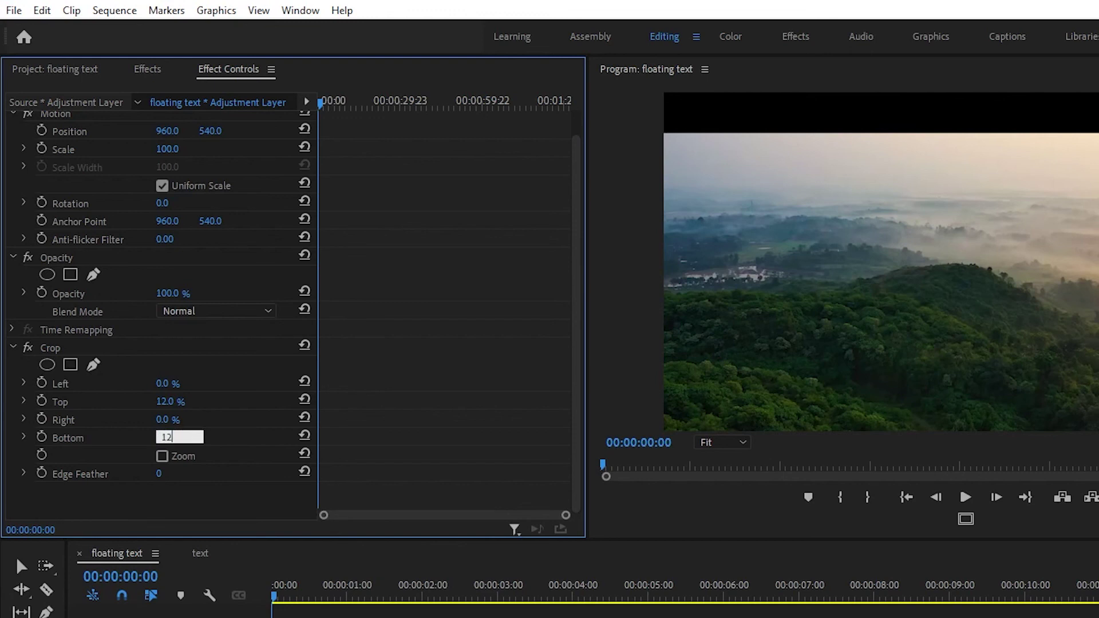
pyautogui.write('2')
pyautogui.press('Return')
pyautogui.click(347, 613)
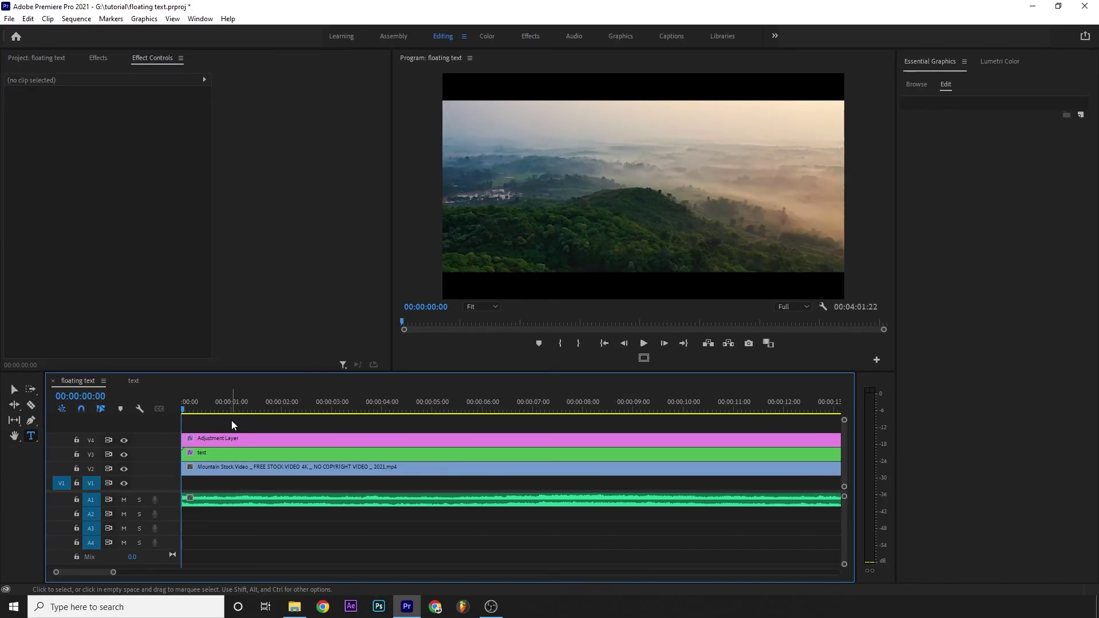
# - Play the sequence from the start and stop at 00:00:36:04 on the 'bachnu paryo' lyric
pyautogui.click(232, 466)
pyautogui.click(238, 406)
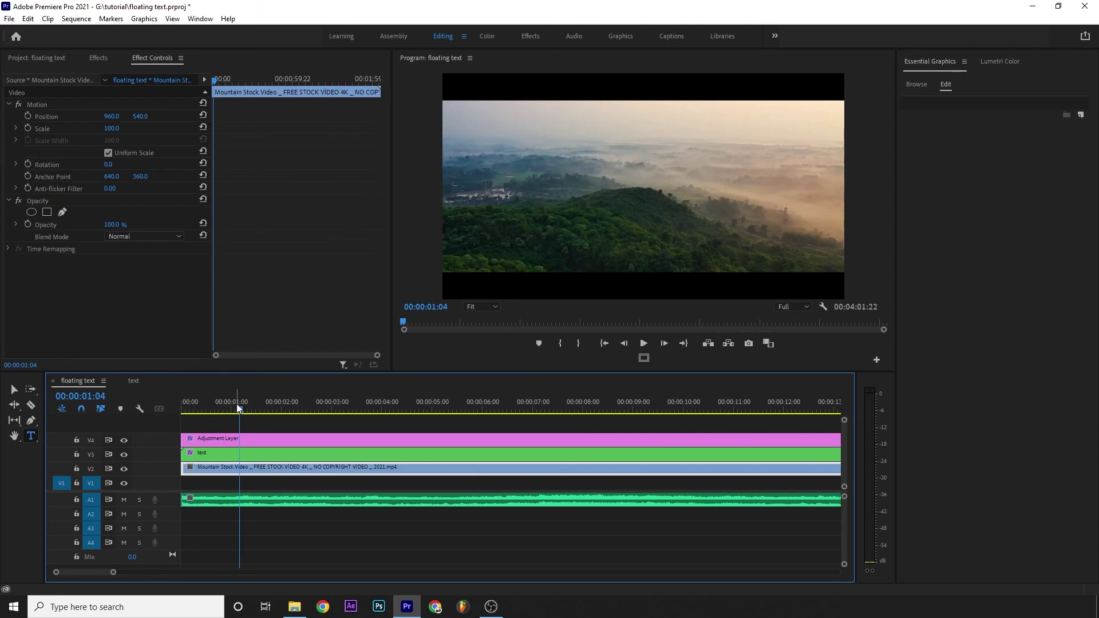
pyautogui.press('Home')
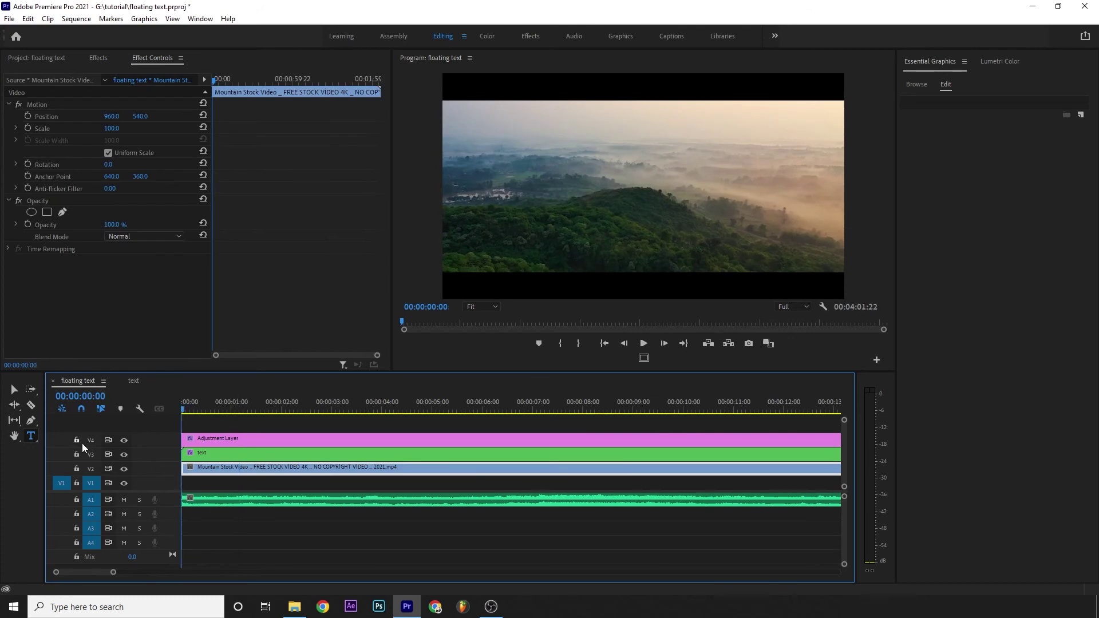
pyautogui.press('space')
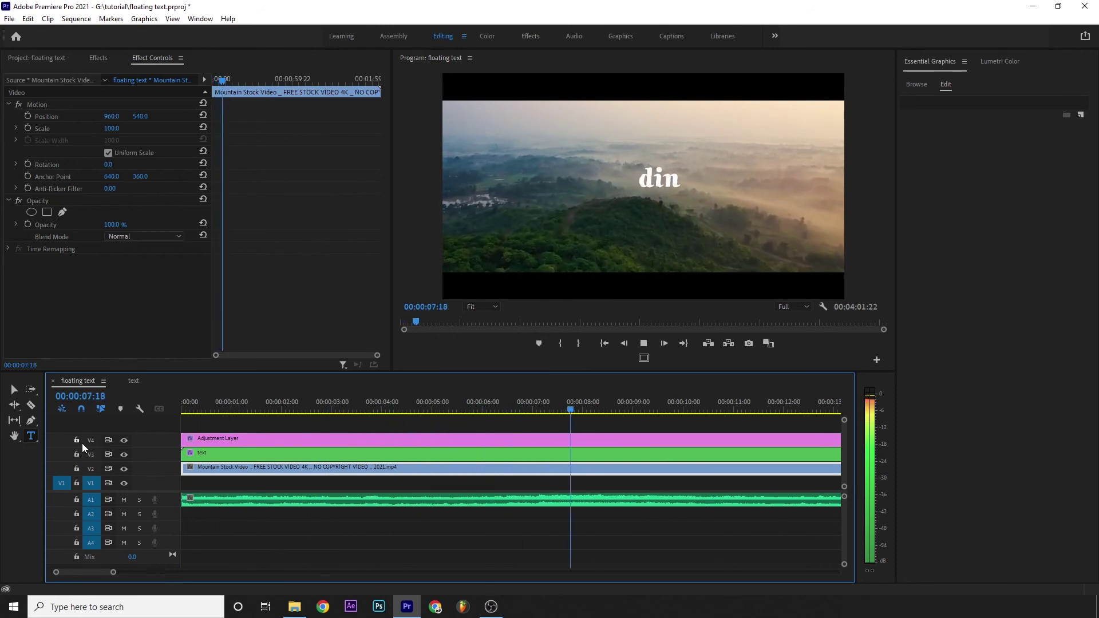
pyautogui.press('-')
pyautogui.press('-')
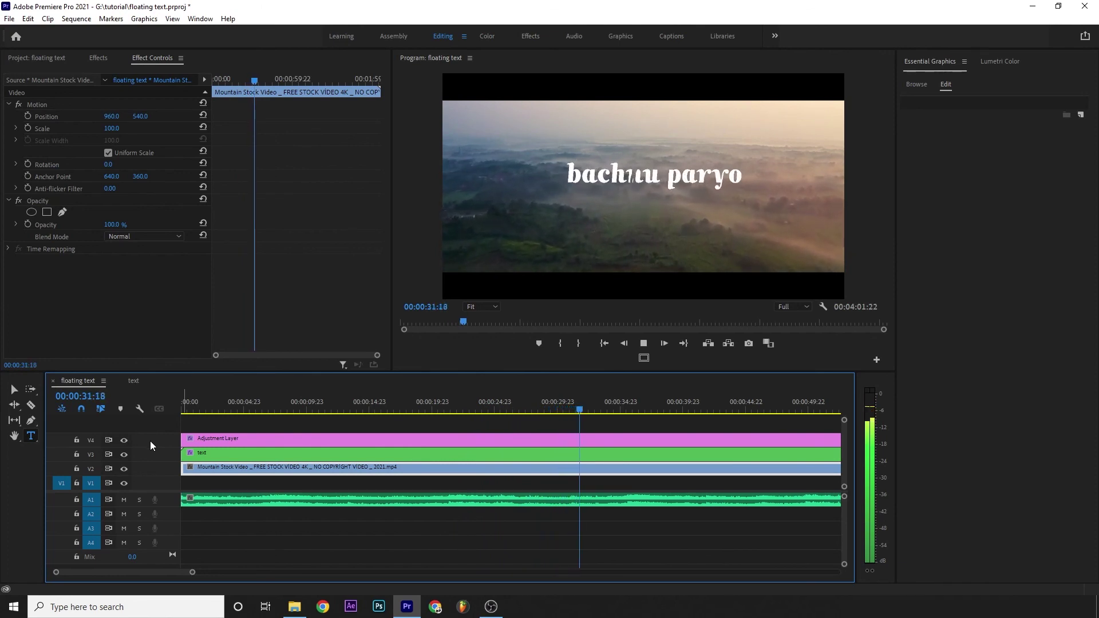
pyautogui.press('=')
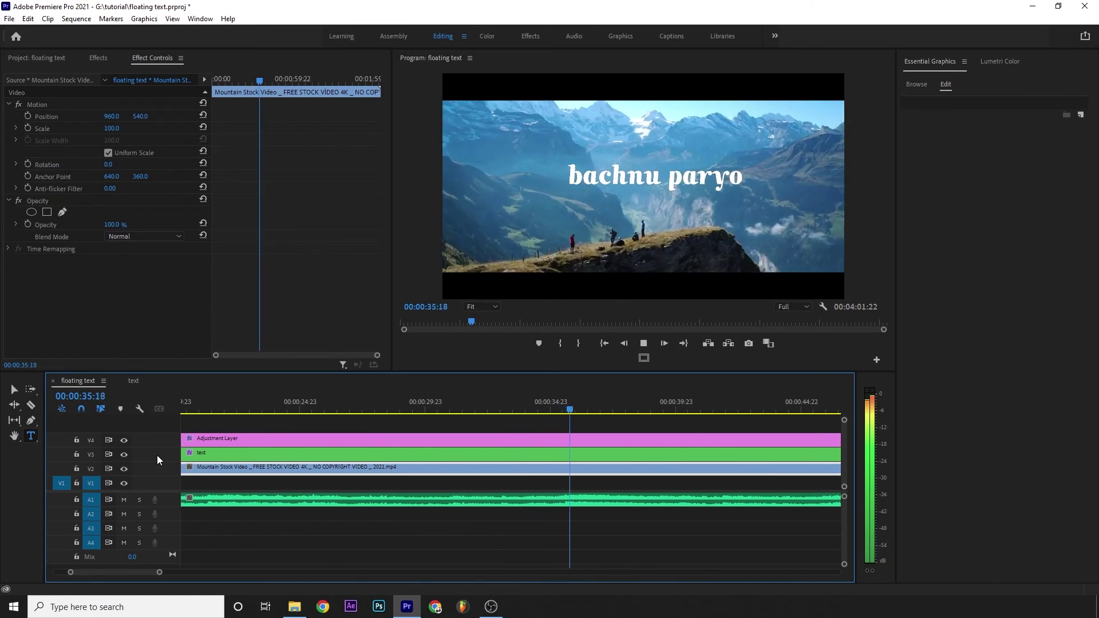
pyautogui.press('space')
pyautogui.press('-')
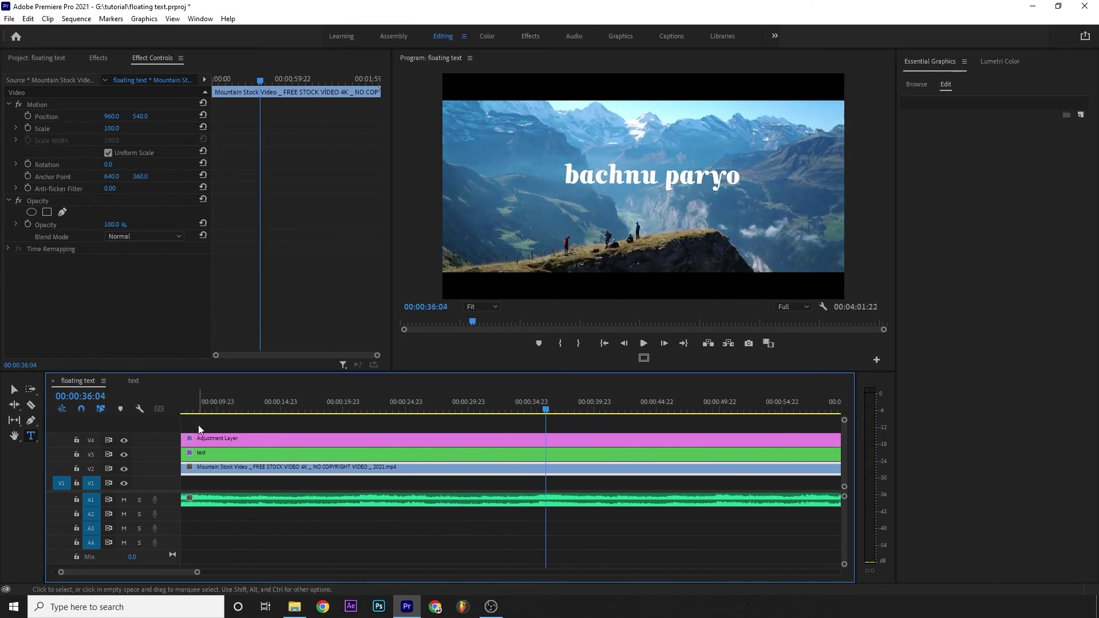